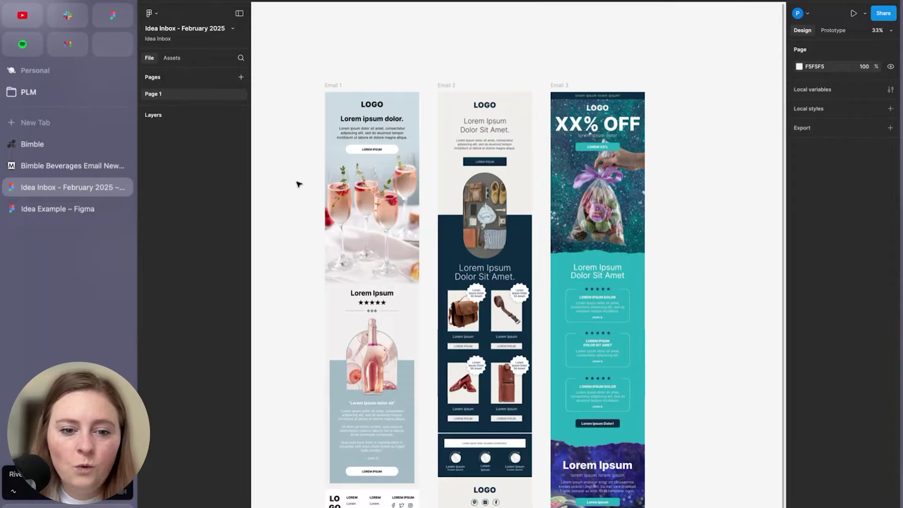
Examine the Email 1 template from its header and hero image through the testimonial section to the footer
scroll(289, 163, up, 5)
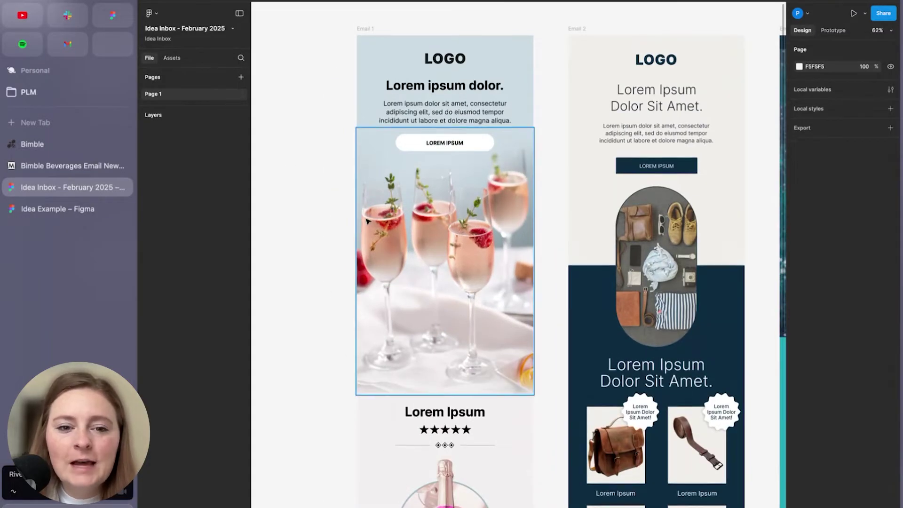
scroll(373, 227, up, 3)
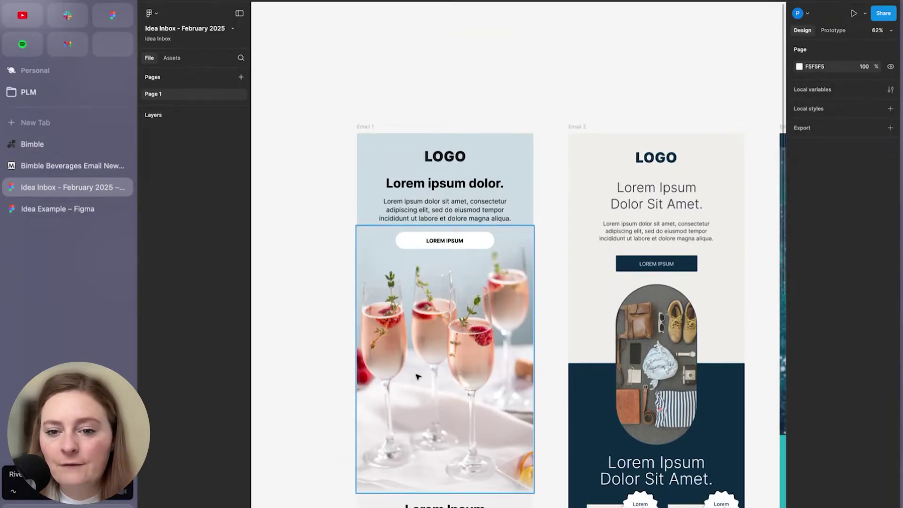
scroll(444, 254, down, 3)
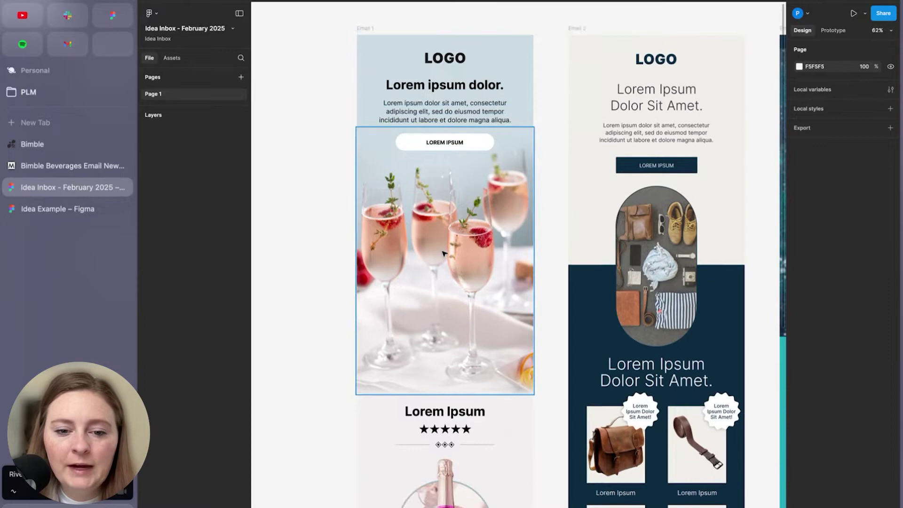
scroll(444, 254, down, 6)
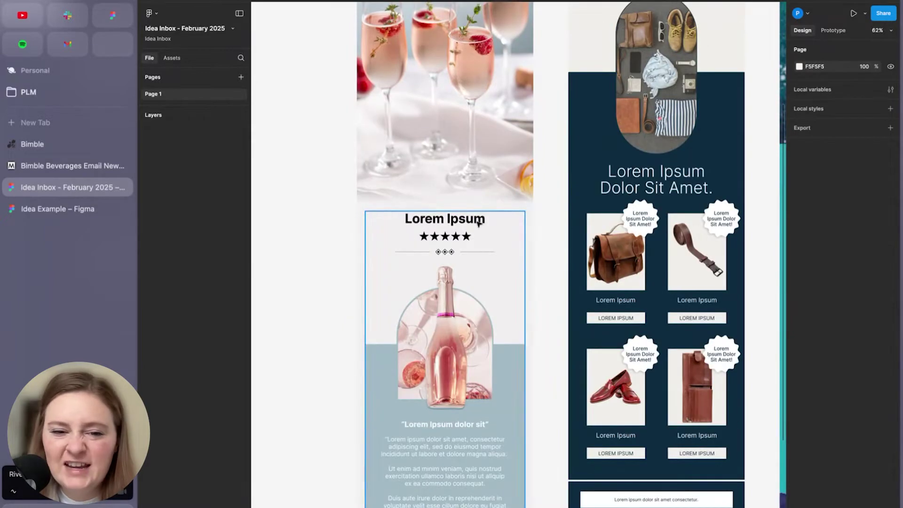
scroll(444, 365, down, 1)
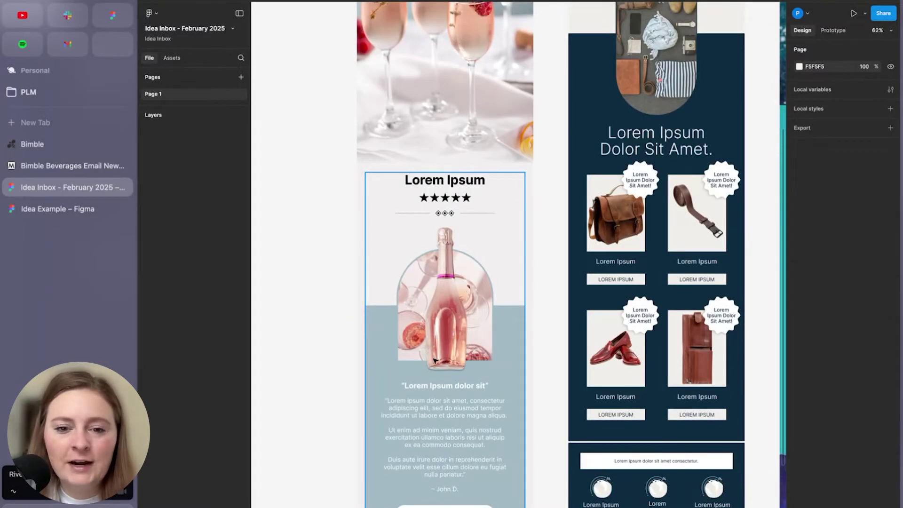
scroll(433, 362, down, 3)
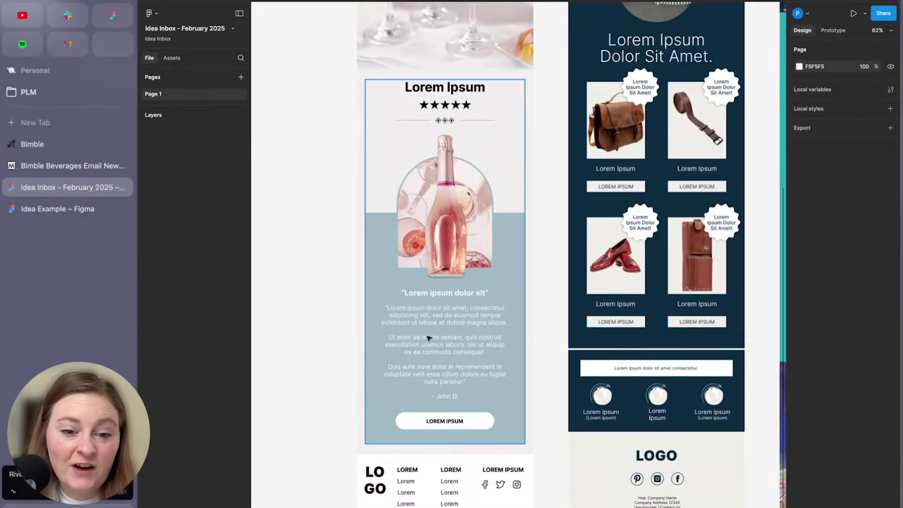
scroll(353, 380, up, 3)
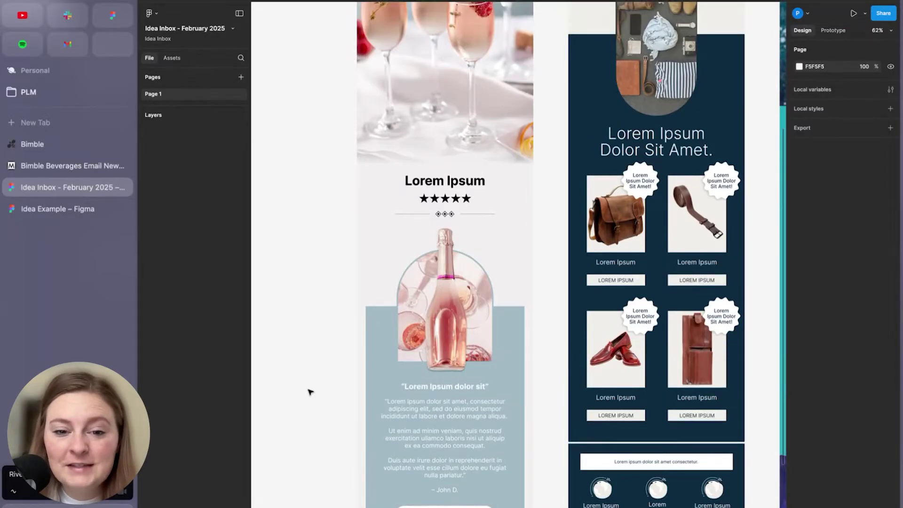
scroll(310, 392, up, 5)
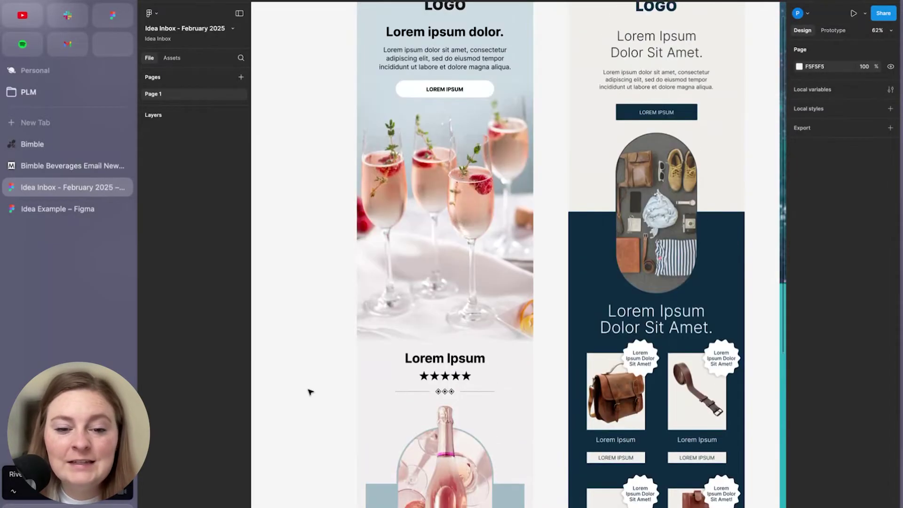
scroll(310, 392, up, 3)
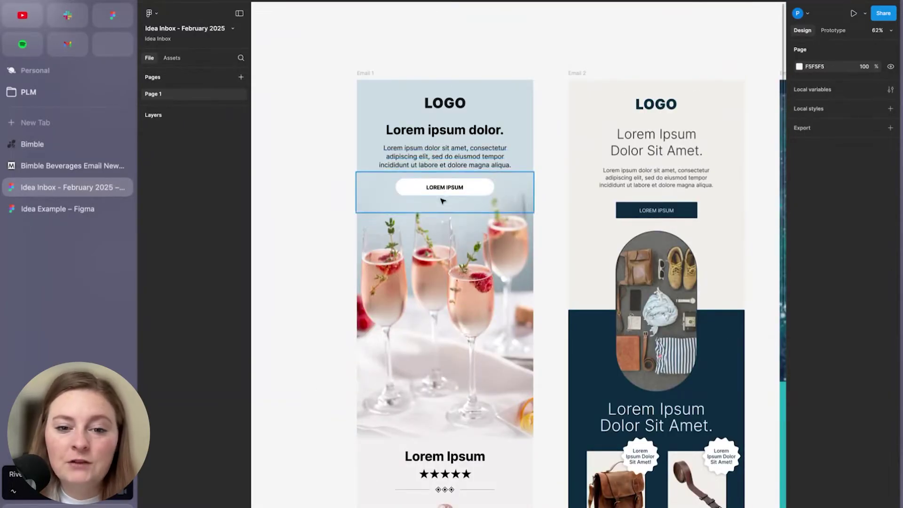
scroll(443, 201, down, 3)
scroll(333, 324, down, 3)
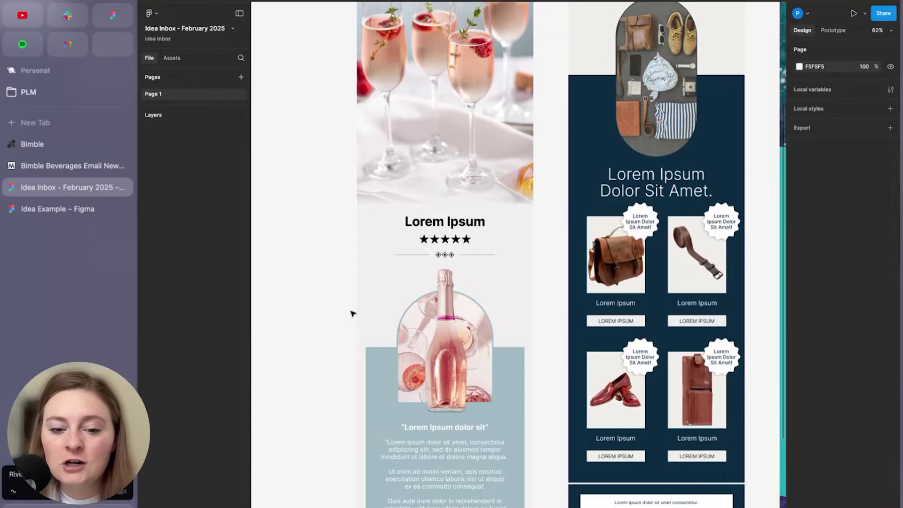
scroll(353, 325, down, 3)
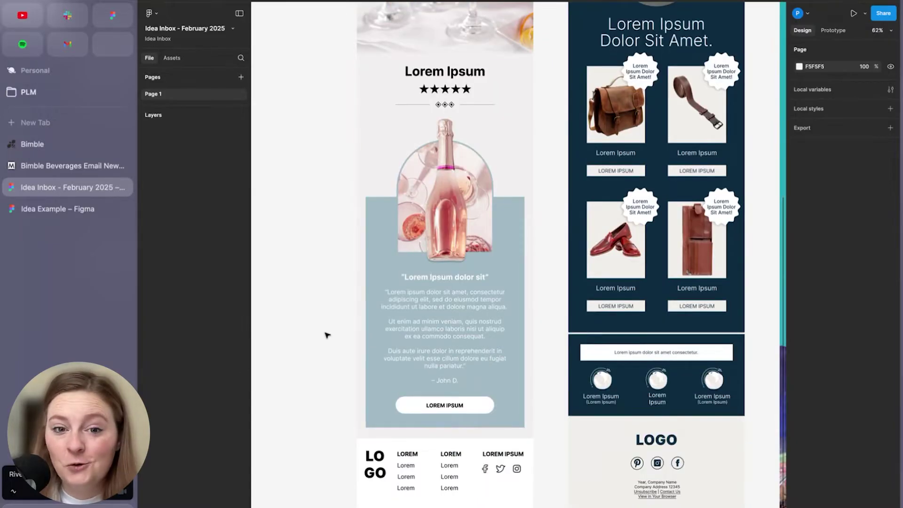
Copy the Email 1 frame from the Idea Inbox file and paste it into the Idea Example Figma file
scroll(328, 335, up, 10)
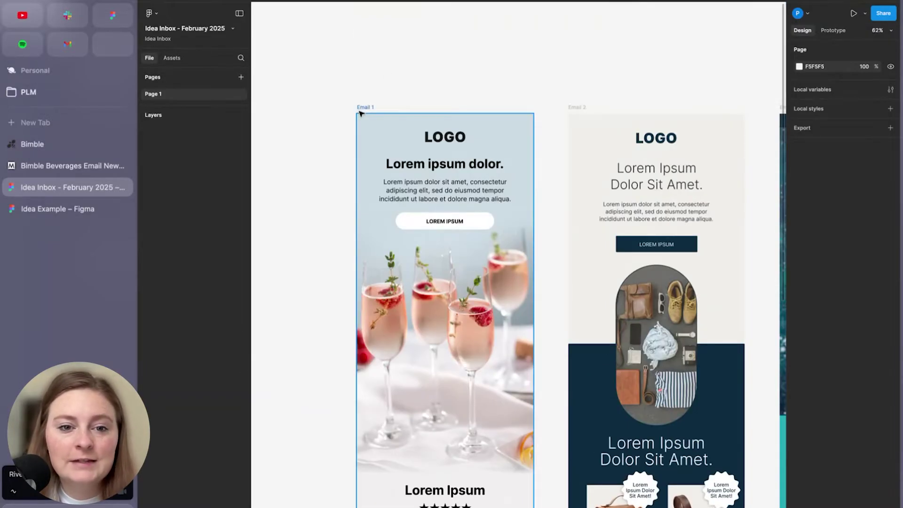
click(360, 111)
click(59, 216)
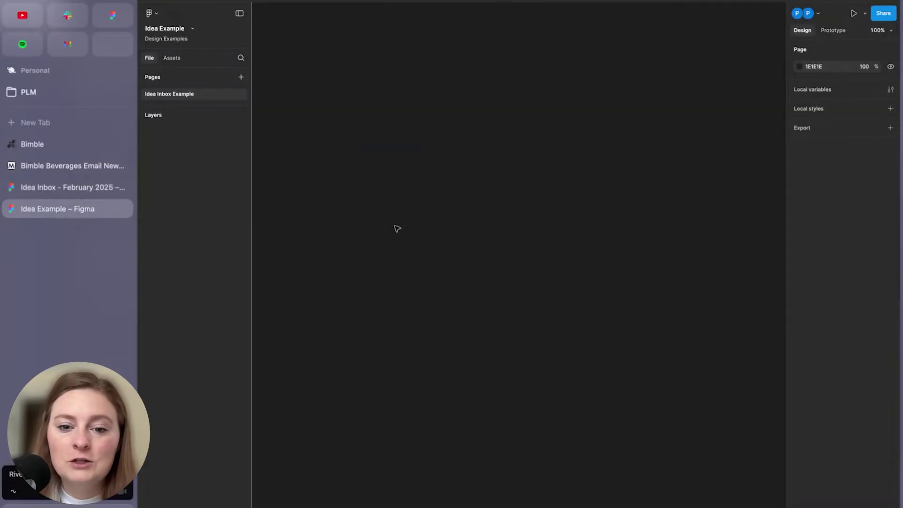
key(super+v)
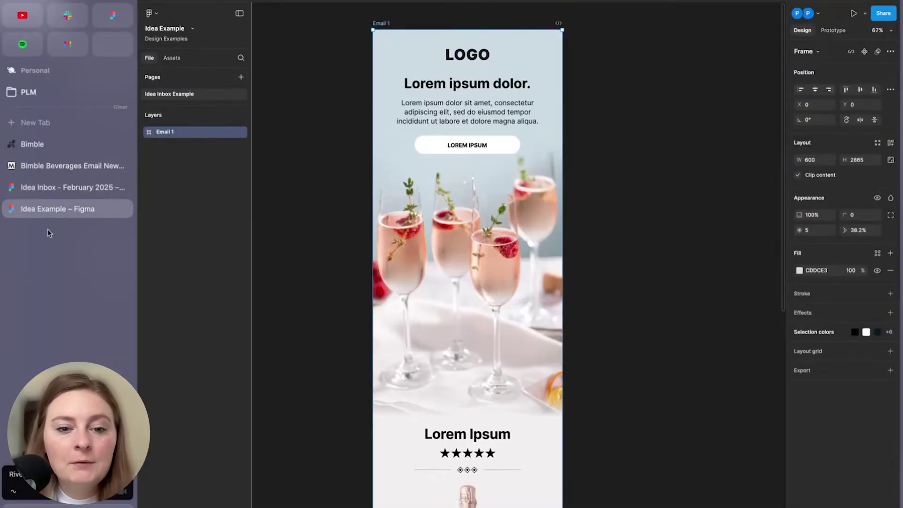
Switch to Milled, browse the Bimble Beverages email archive and read through the "Mocktail Of The Week: Grapefruit Spritzer" email
click(46, 171)
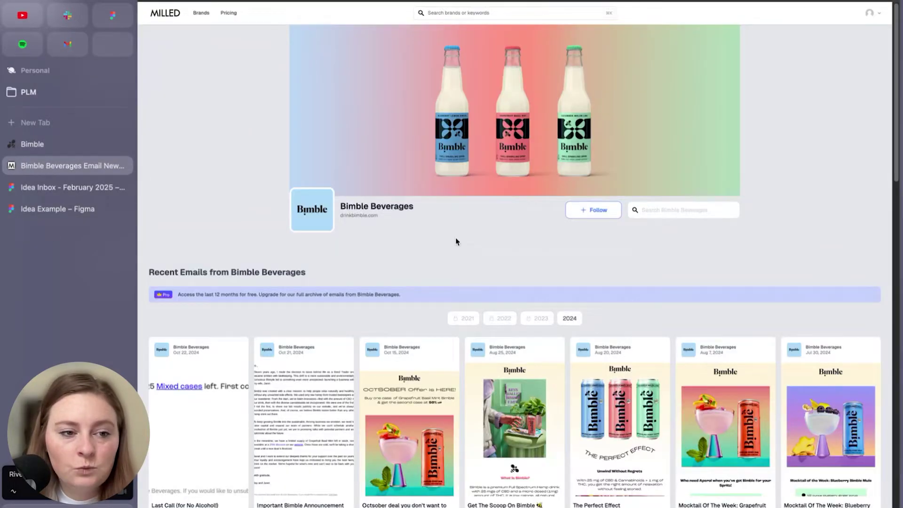
scroll(416, 223, down, 2)
scroll(428, 212, down, 1)
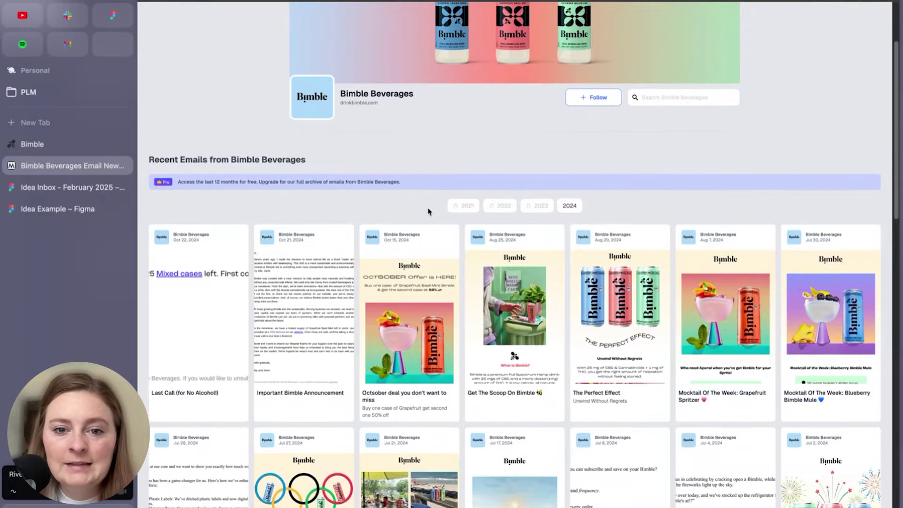
scroll(419, 196, up, 3)
scroll(434, 242, down, 6)
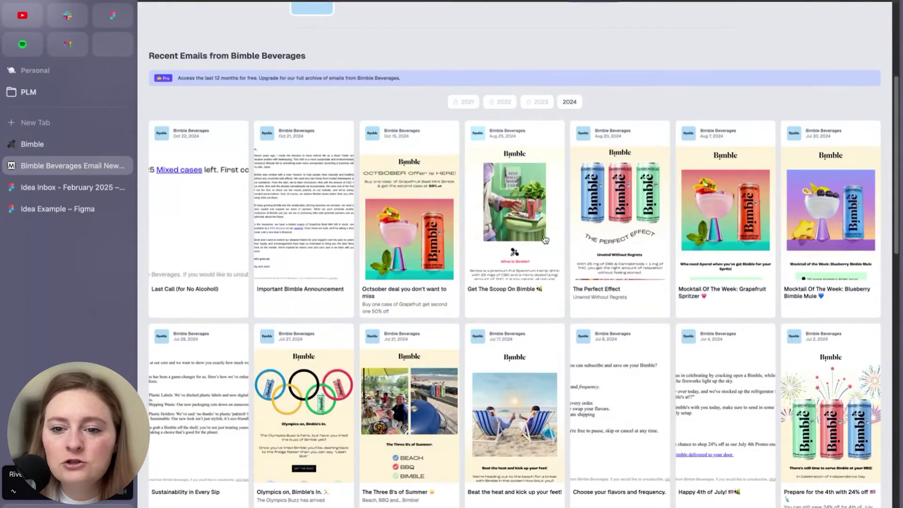
click(690, 243)
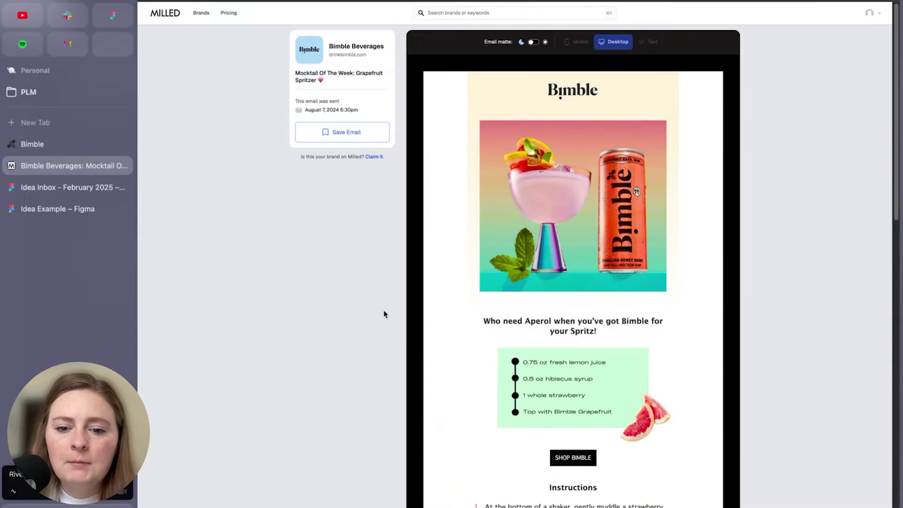
scroll(468, 193, down, 7)
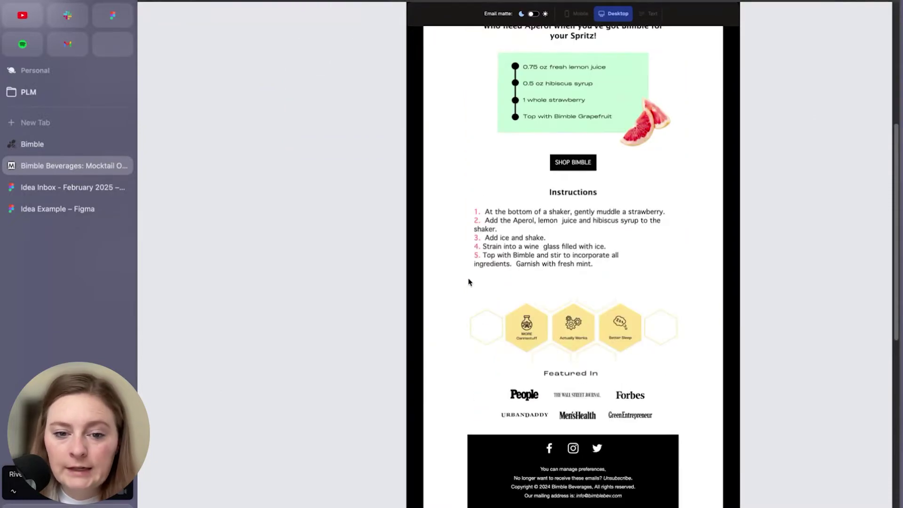
scroll(500, 302, down, 2)
Return to the archive and read through the "Get The Scoop On Bimble" email
click(147, 0)
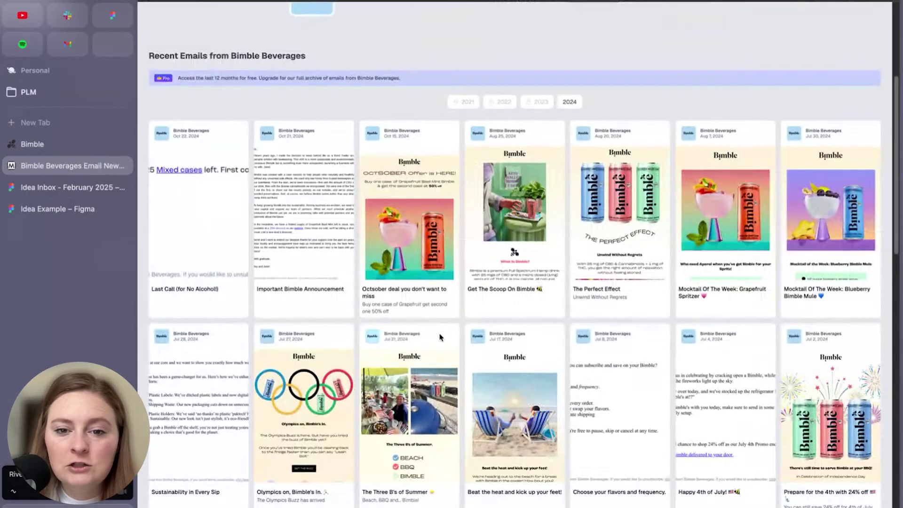
scroll(471, 226, down, 1)
click(499, 177)
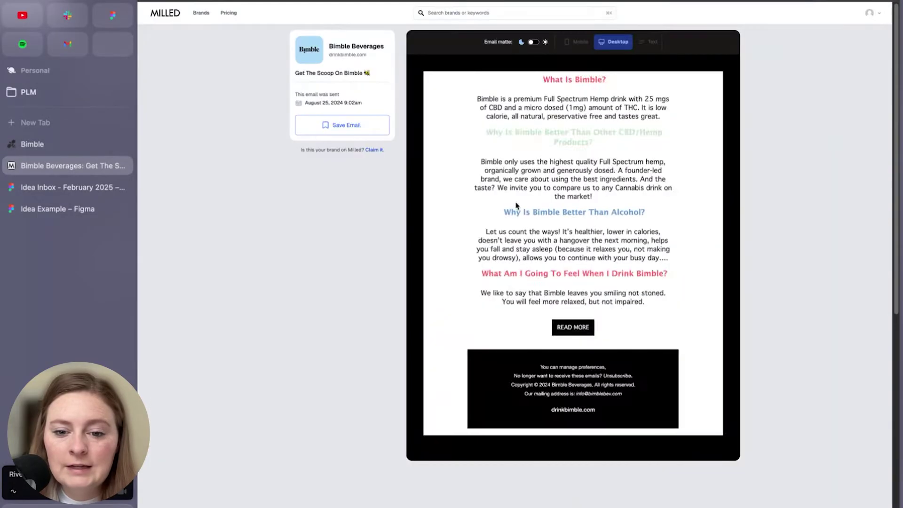
scroll(454, 301, down, 2)
scroll(455, 286, down, 4)
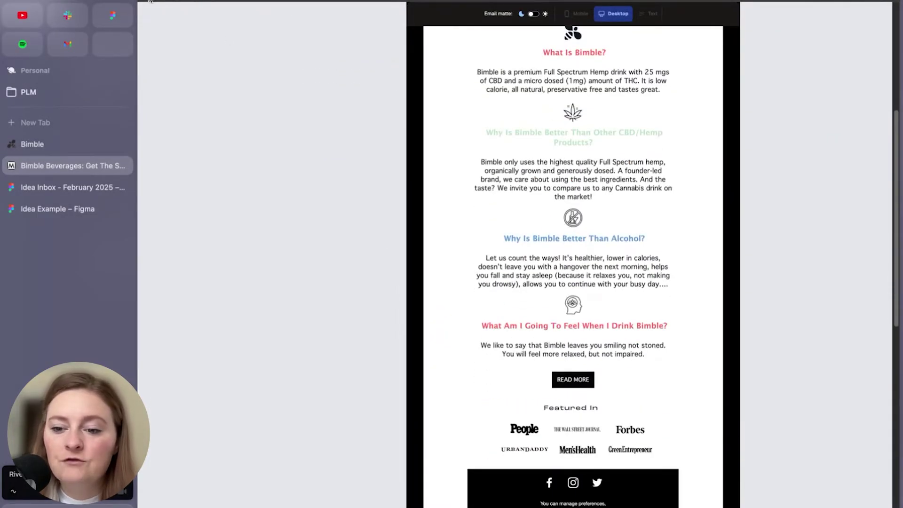
Go back to the archive and examine the "Prepare for the 4th with 24% off" email
key(super+bracketleft)
click(816, 358)
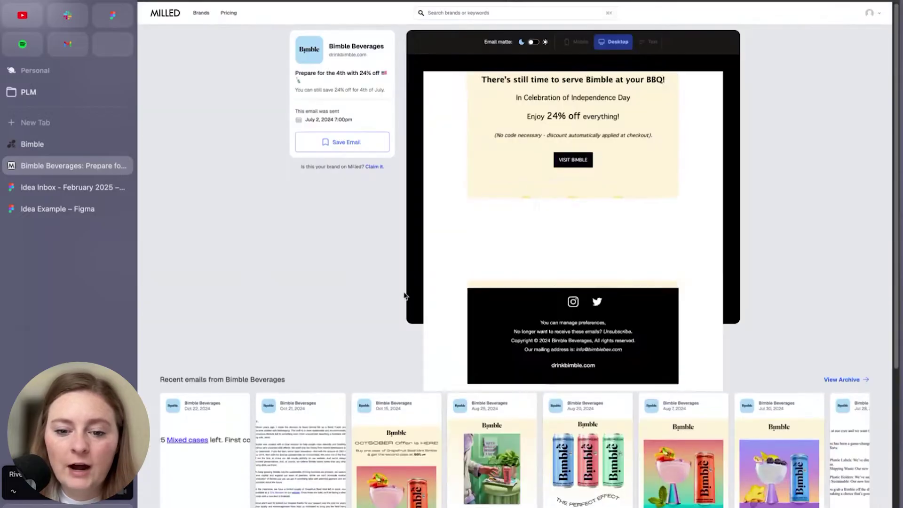
scroll(461, 263, down, 5)
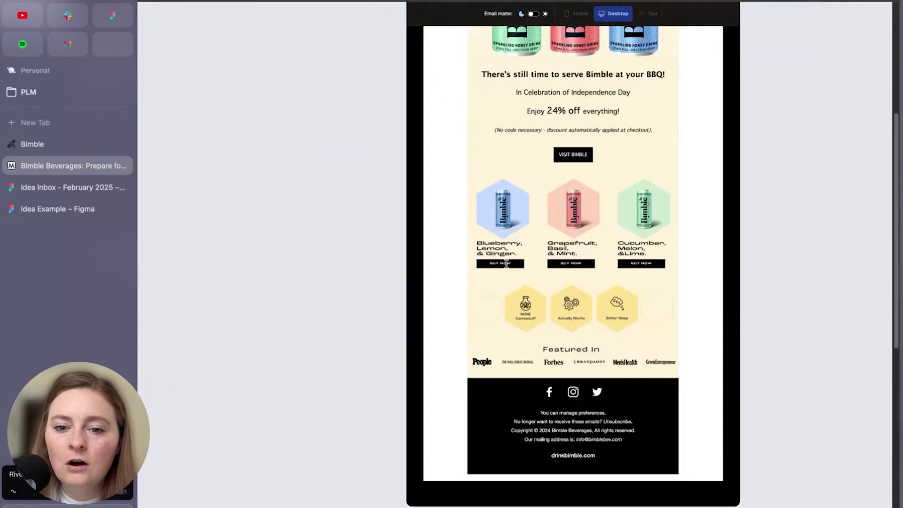
scroll(443, 306, up, 5)
scroll(435, 308, up, 2)
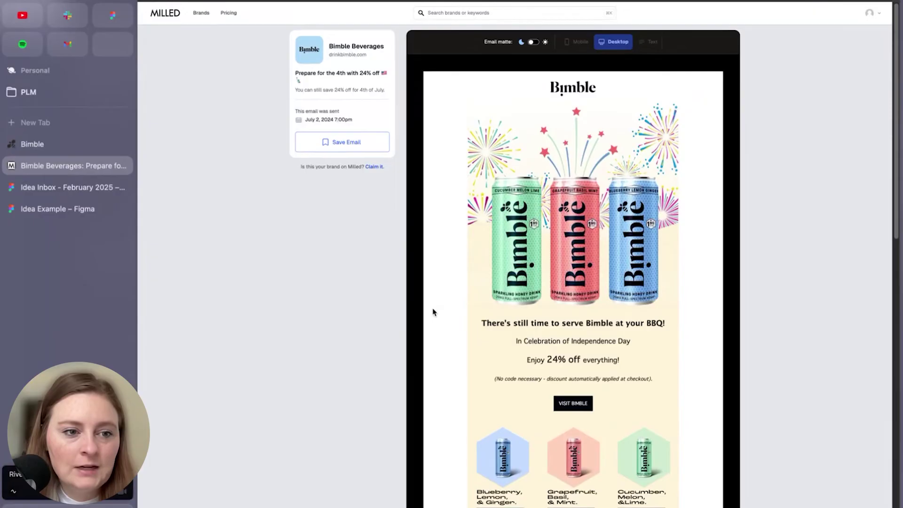
Switch to the Bimble website, look through its homepage and open the Cucumber, Melon & Lime product page
click(32, 144)
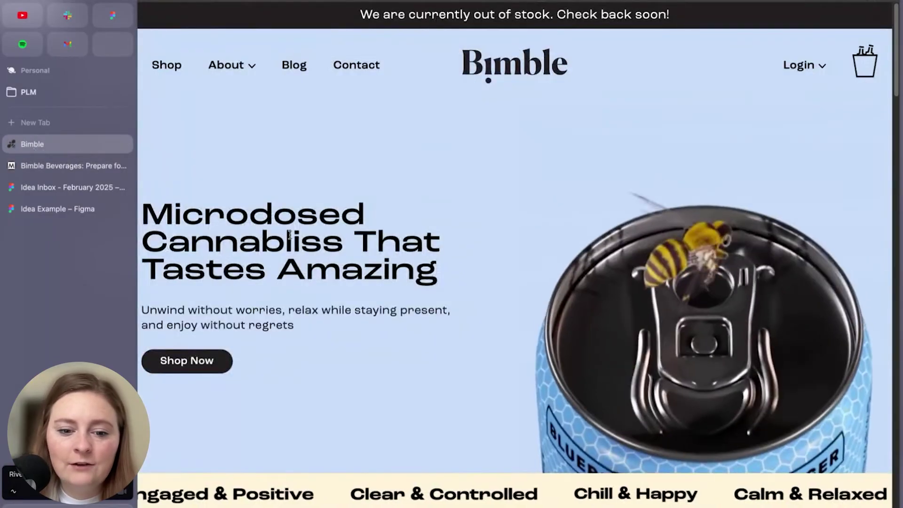
scroll(351, 307, down, 10)
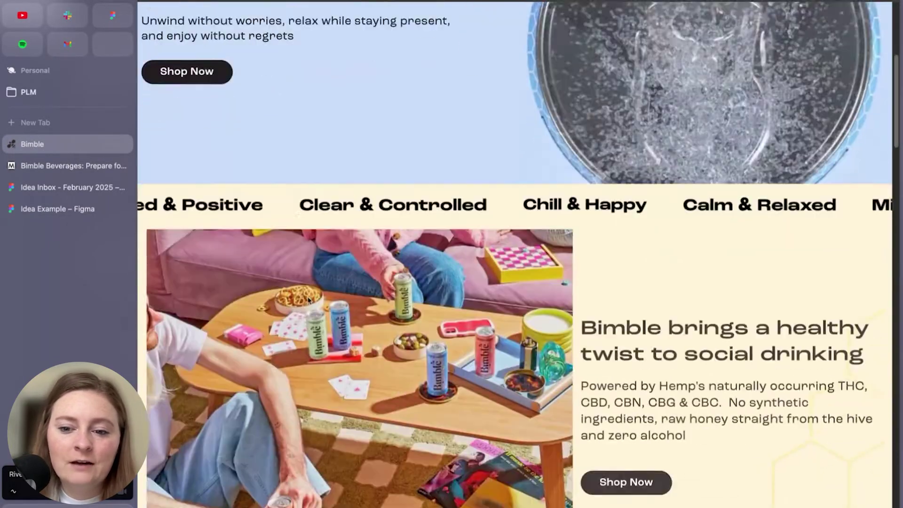
scroll(304, 301, down, 4)
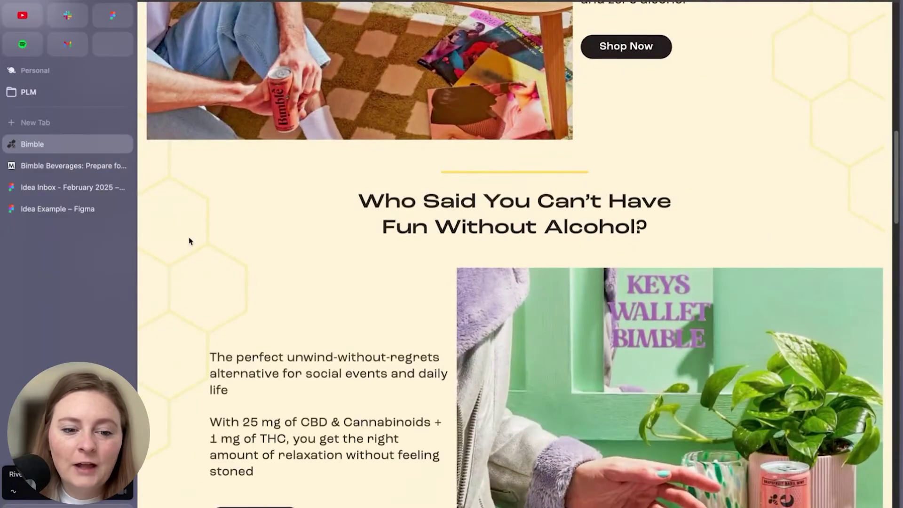
scroll(349, 292, down, 6)
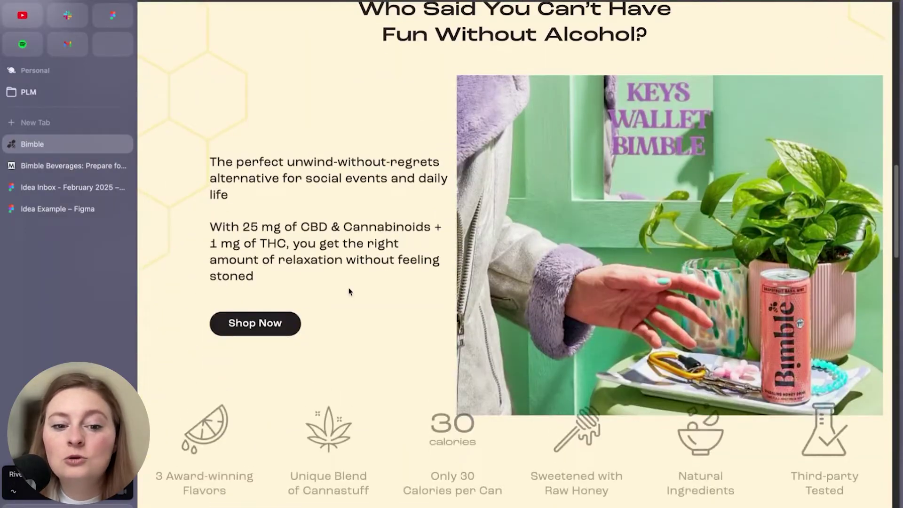
scroll(358, 329, down, 12)
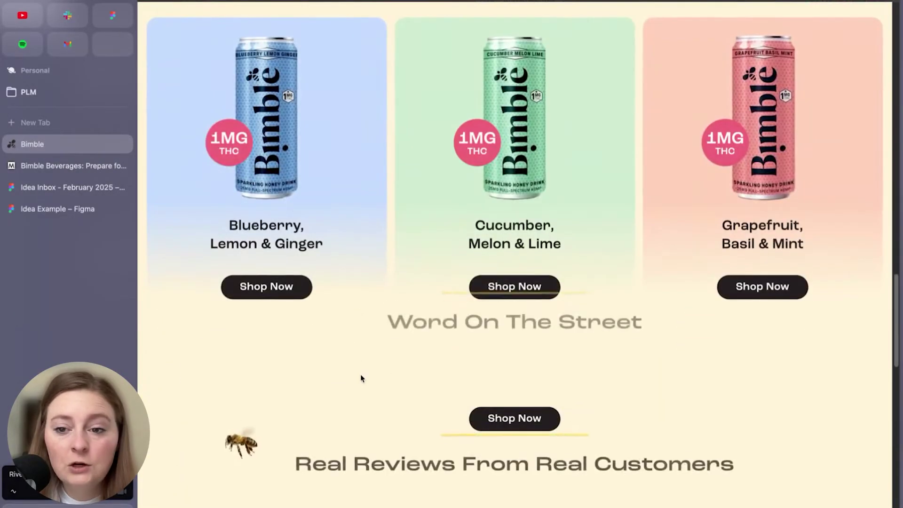
scroll(361, 378, up, 3)
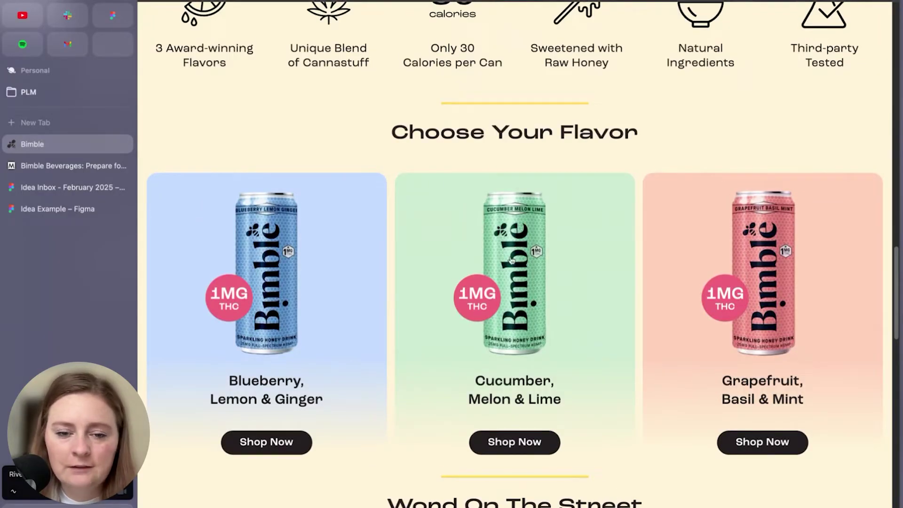
click(475, 304)
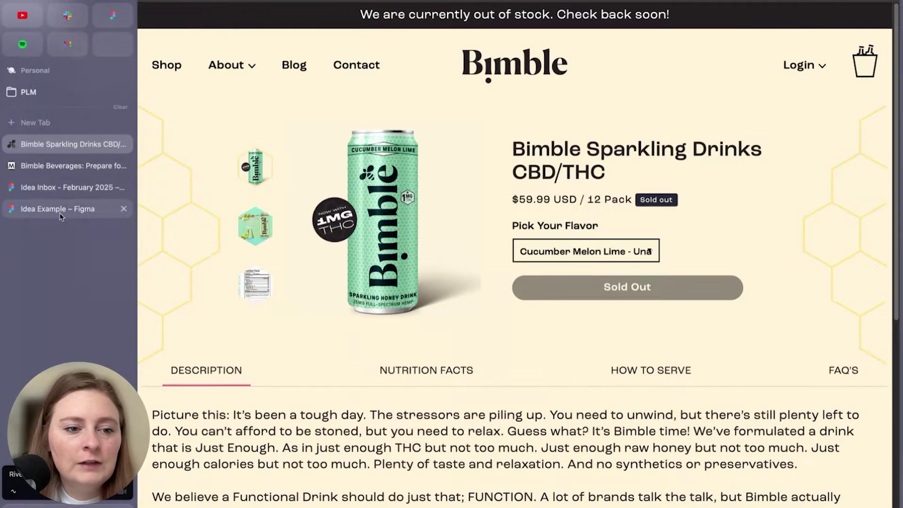
Close the Idea Inbox - February 2025 file, return to the Idea Example Figma file and review the Email 1 frame
drag(65, 208, 61, 181)
click(124, 209)
scroll(459, 329, down, 5)
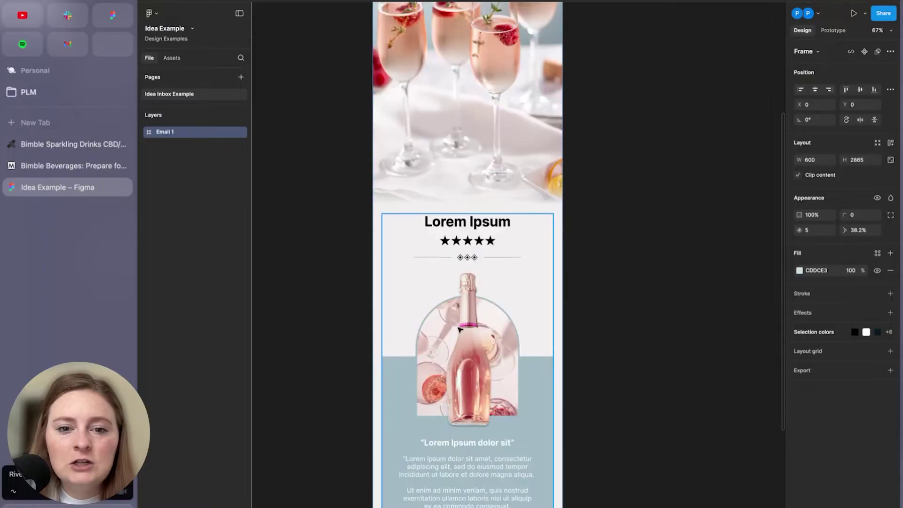
scroll(442, 361, up, 3)
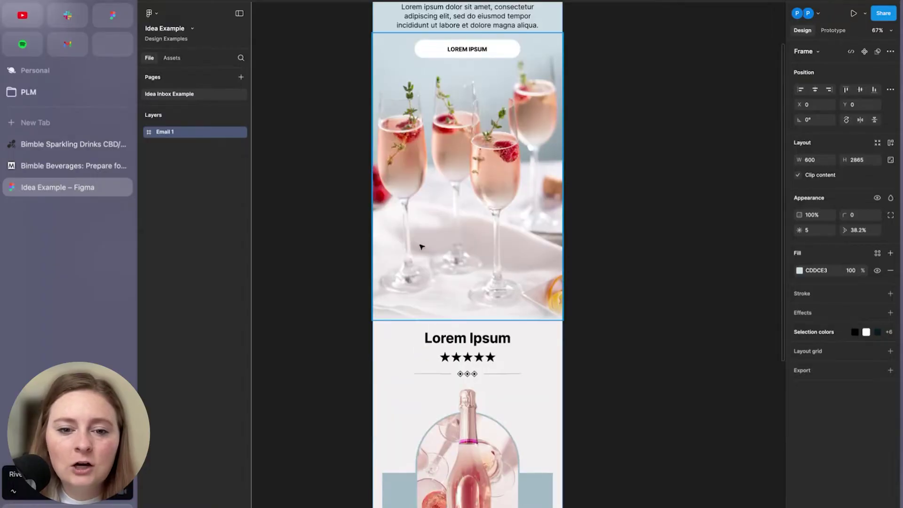
scroll(422, 246, down, 2)
scroll(403, 208, up, 8)
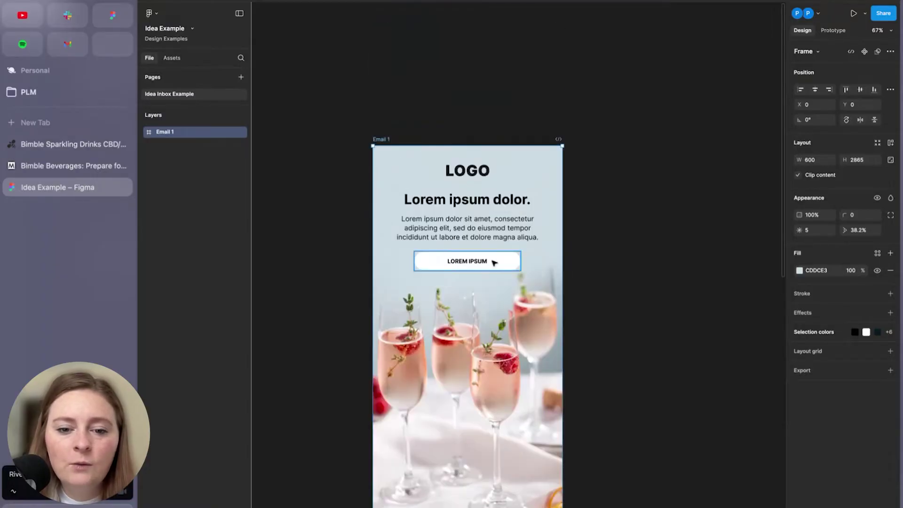
Review the testimonial section with the bottle image in the Email 1 frame
scroll(490, 316, down, 10)
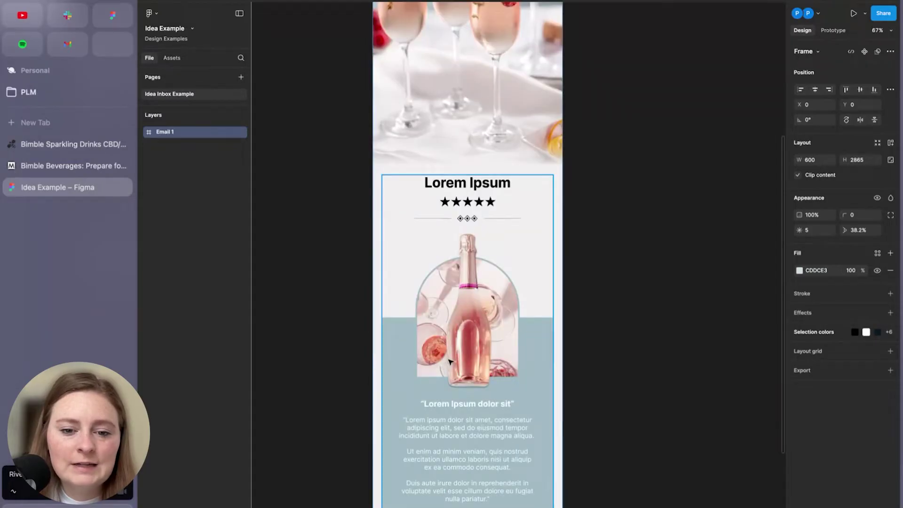
click(473, 348)
double_click(476, 359)
click(310, 263)
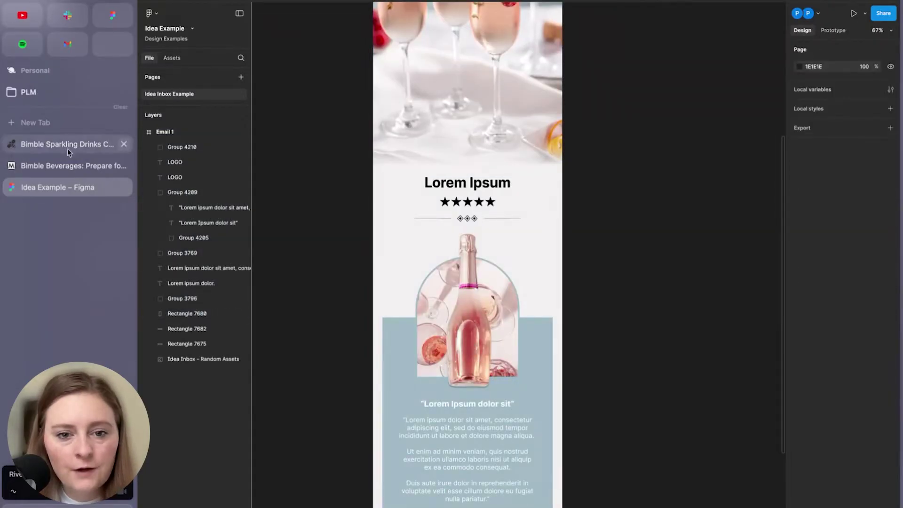
Switch to the Bimble product page, inspect its code in the developer tools and widen the page area beside them
click(62, 146)
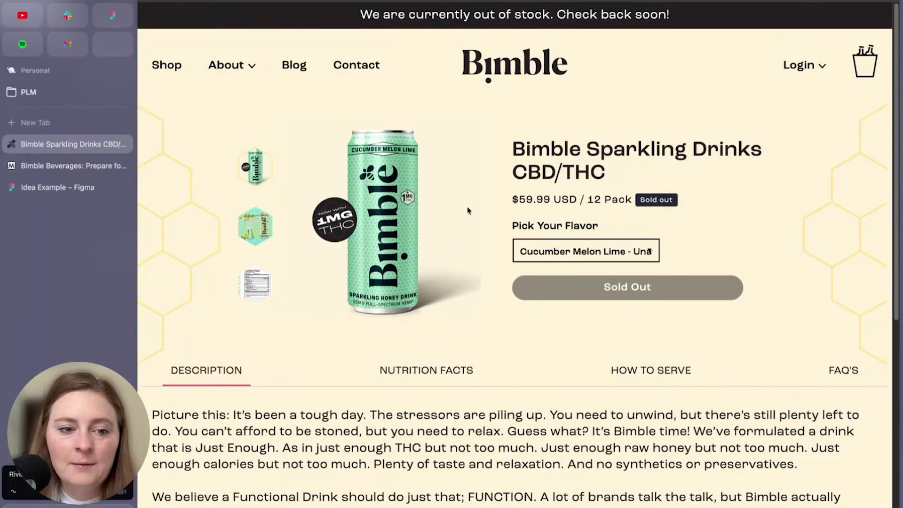
right_click(208, 217)
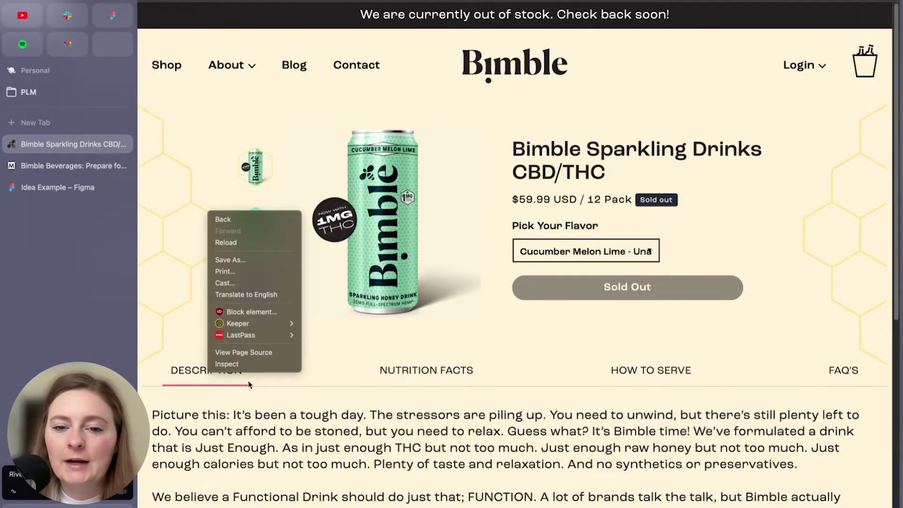
click(244, 364)
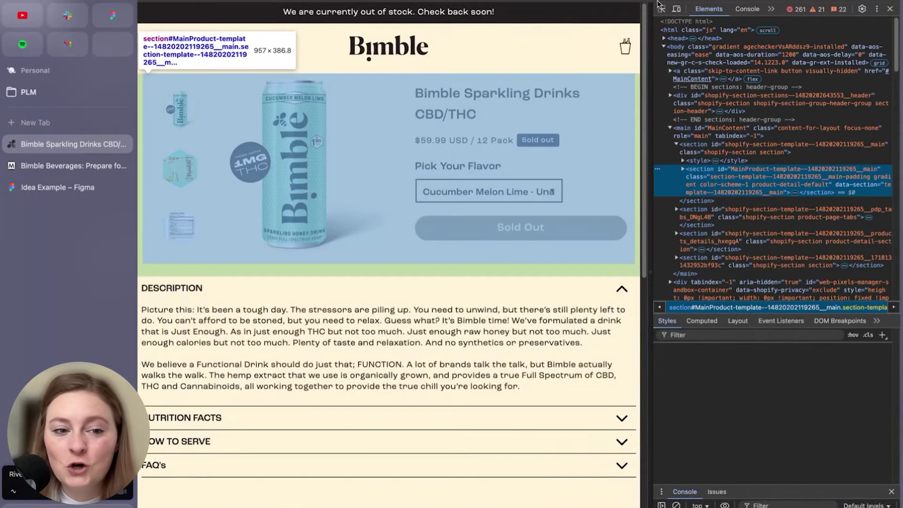
click(660, 6)
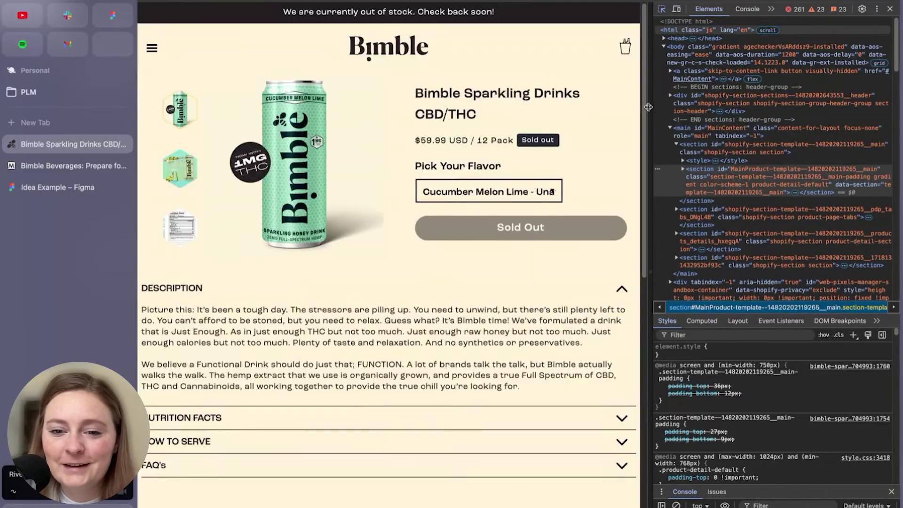
drag(649, 109, 734, 111)
click(747, 9)
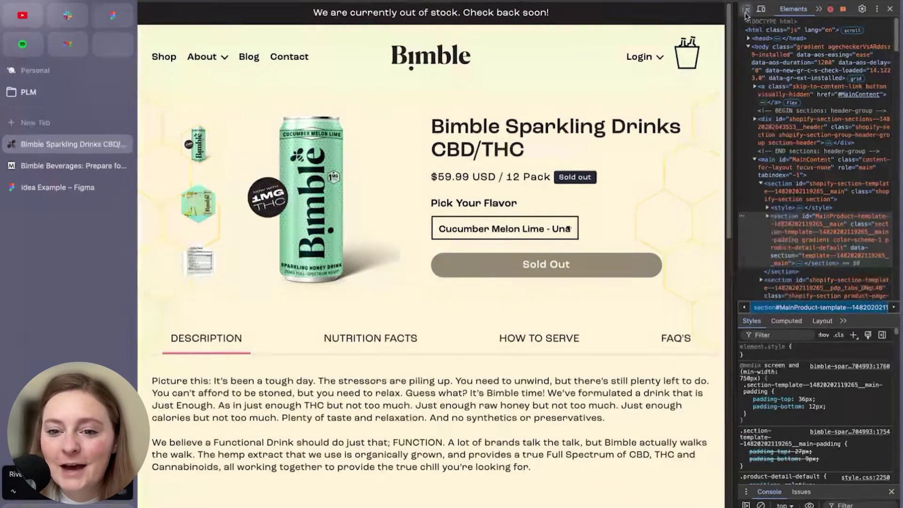
click(702, 148)
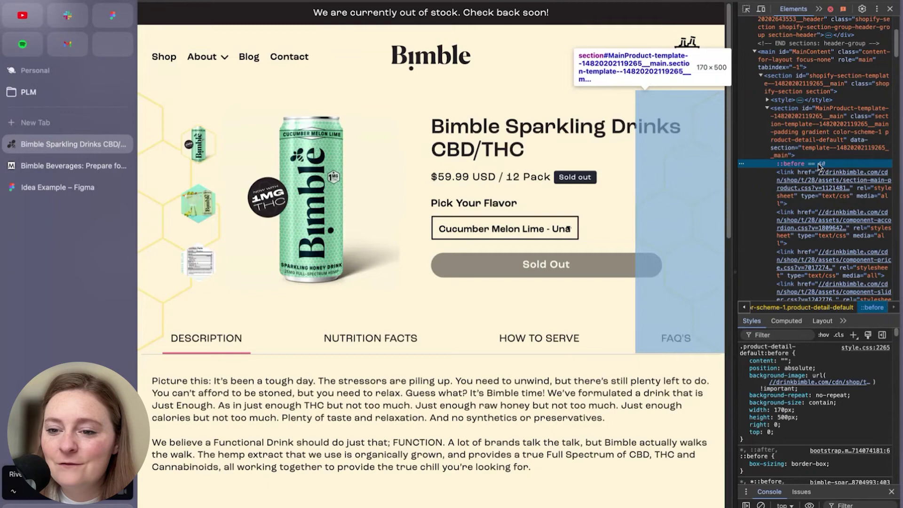
click(834, 182)
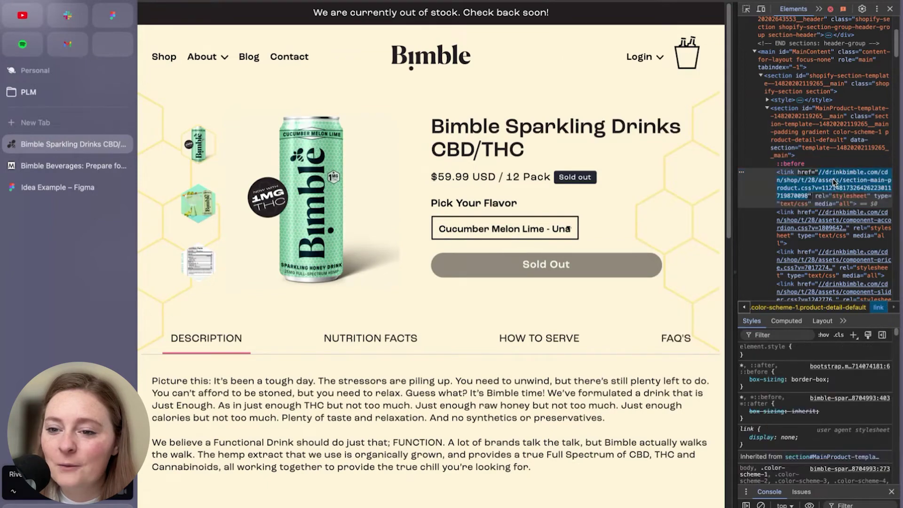
click(831, 175)
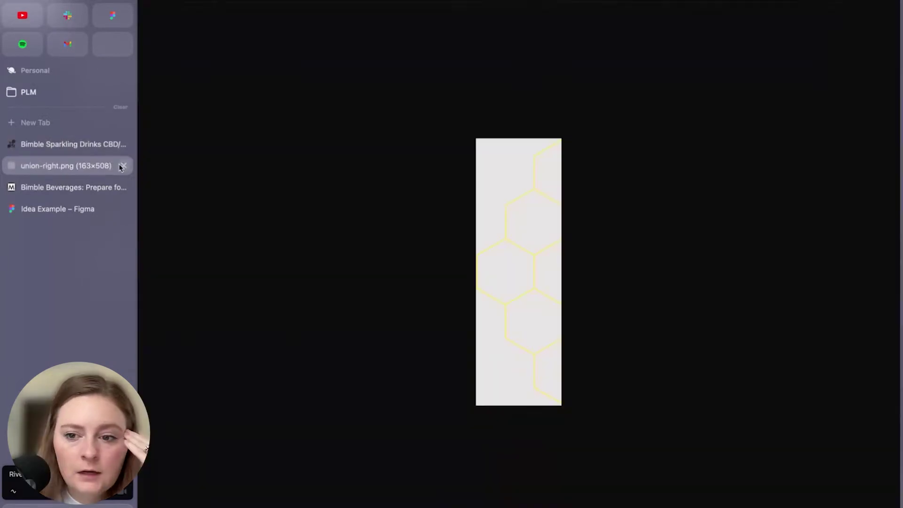
click(123, 168)
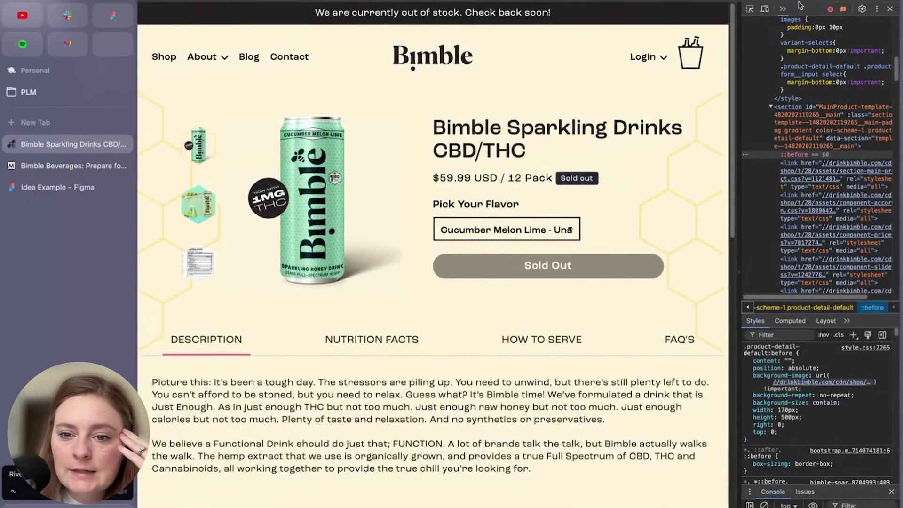
Pick the honeycomb pattern beside the product details, open its background image union-right.png and save it to the computer
click(748, 10)
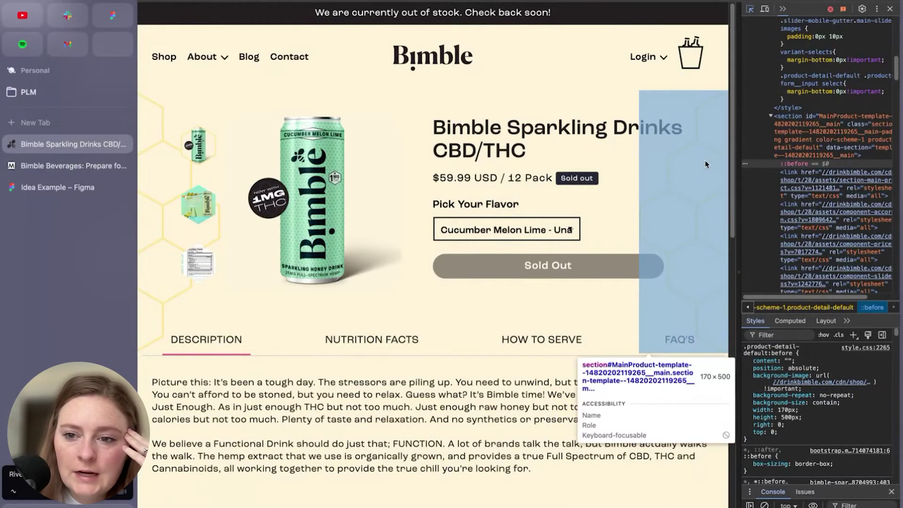
click(706, 164)
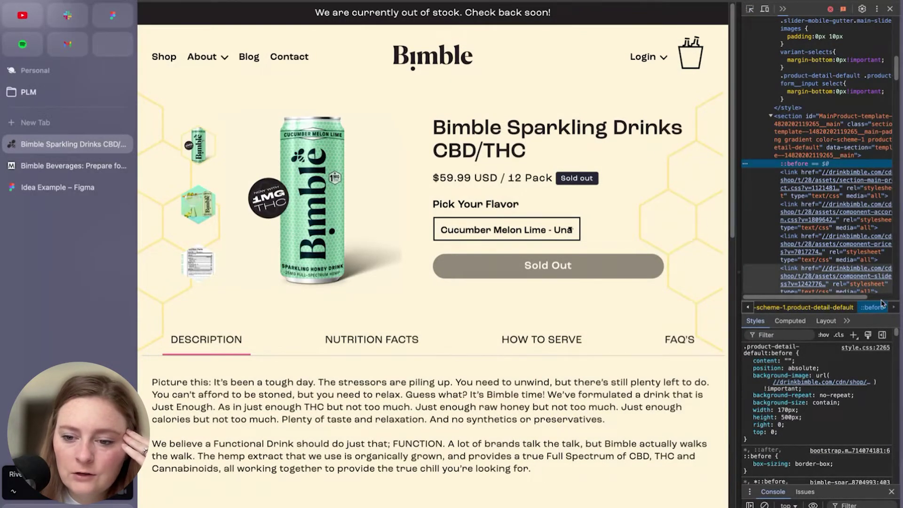
click(813, 383)
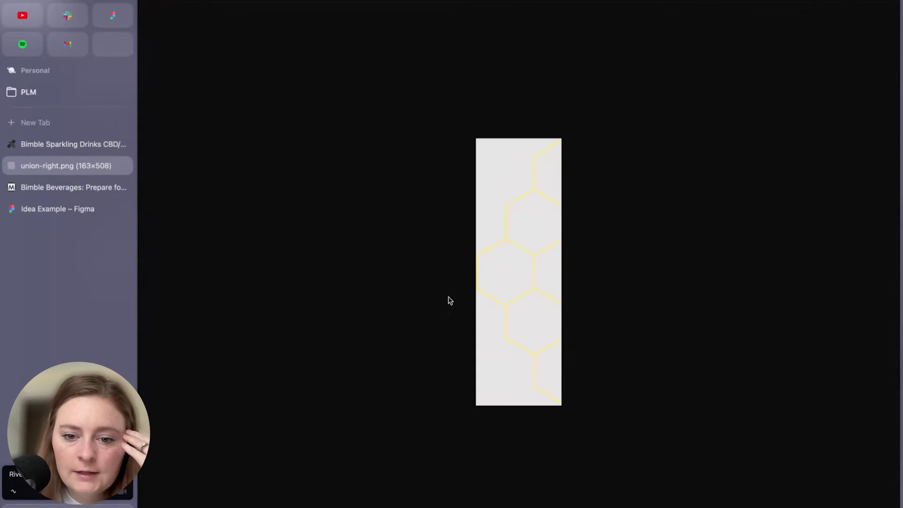
right_click(535, 255)
click(572, 345)
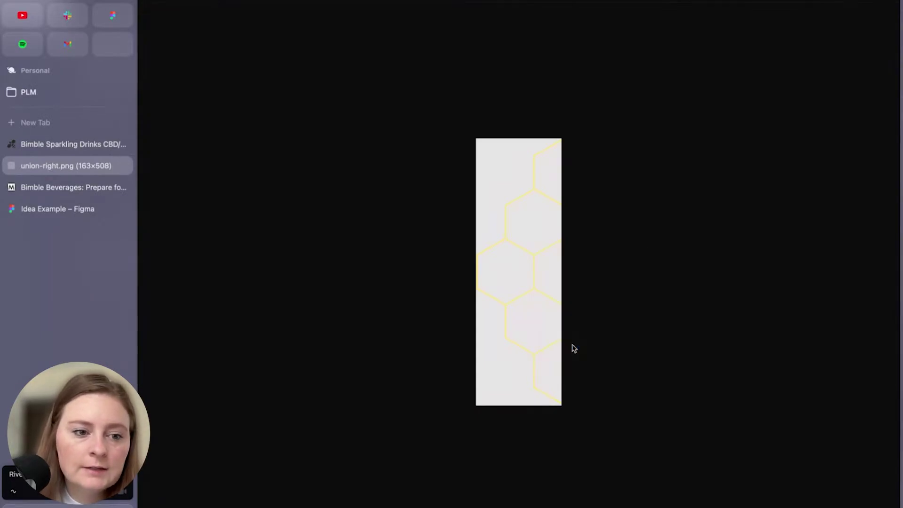
key(Return)
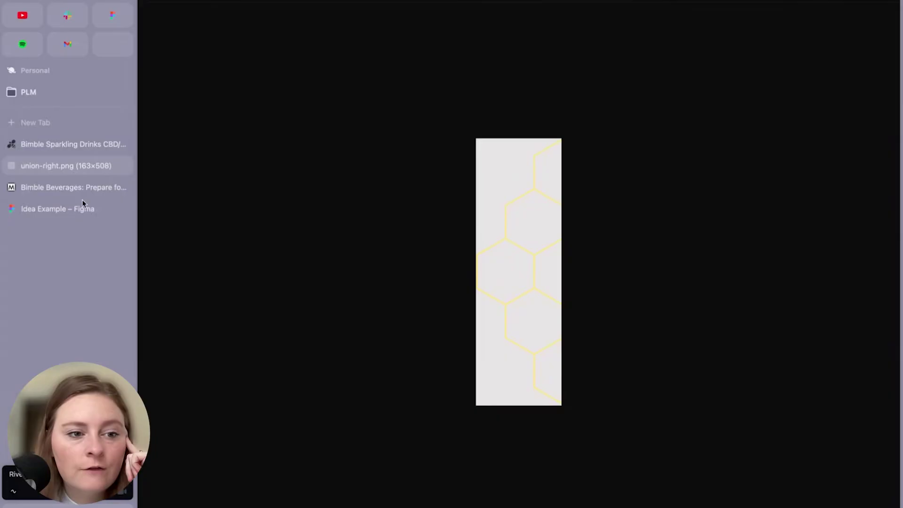
Return to the Bimble product page and convert and save the green Cucumber Melon Lime can image
click(95, 144)
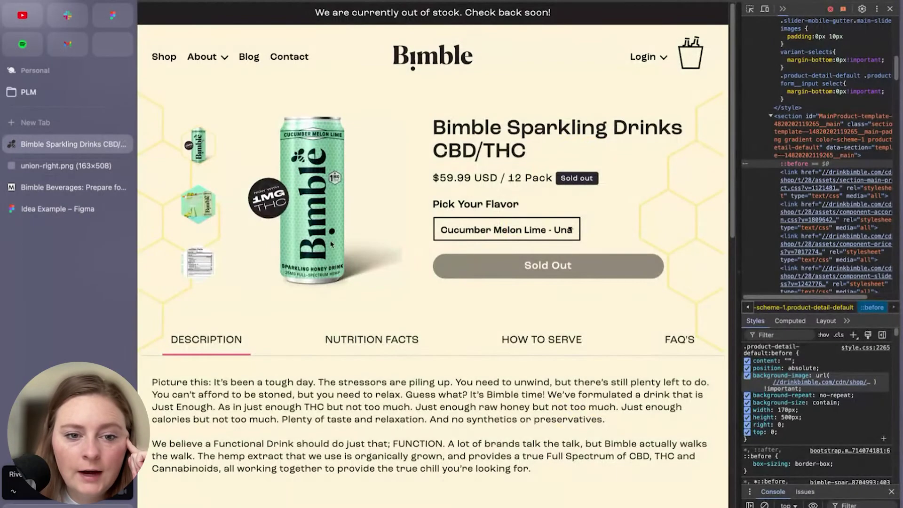
right_click(318, 200)
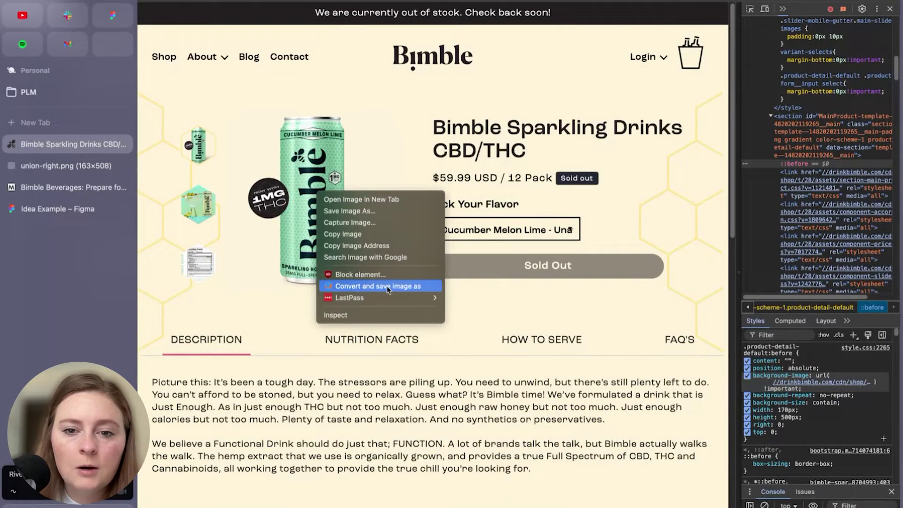
click(389, 288)
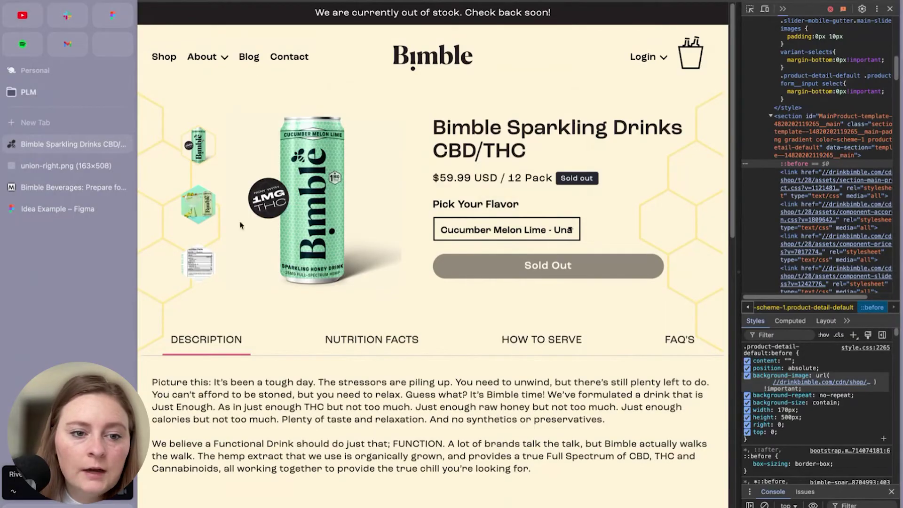
Show the product's cocktail photo in the gallery, then convert and save that image
click(197, 212)
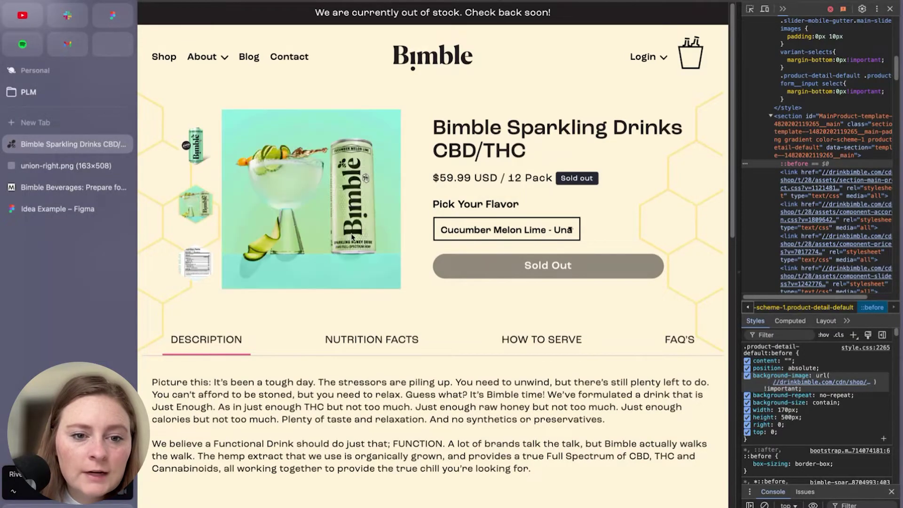
right_click(324, 197)
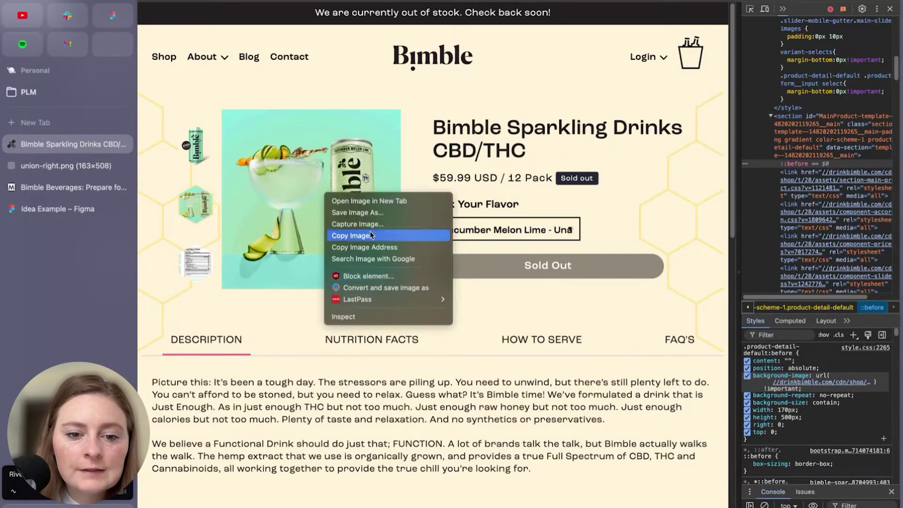
click(377, 288)
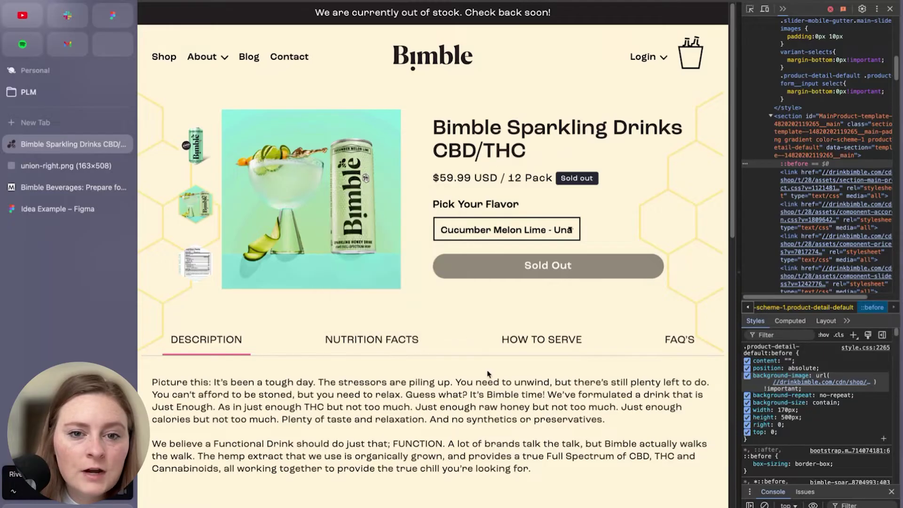
key(Return)
Sample the product page's cream background colour with ColorPick Eyedropper and close the picker
scroll(450, 337, down, 5)
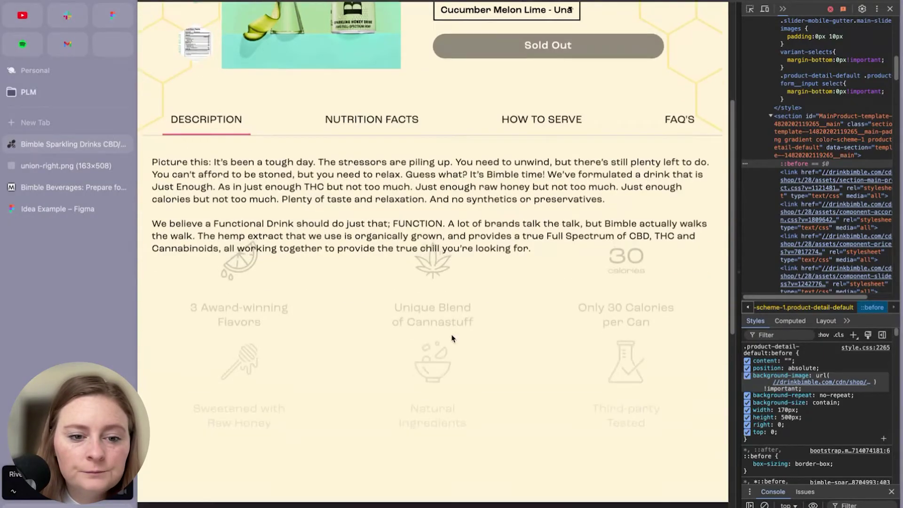
scroll(375, 87, up, 5)
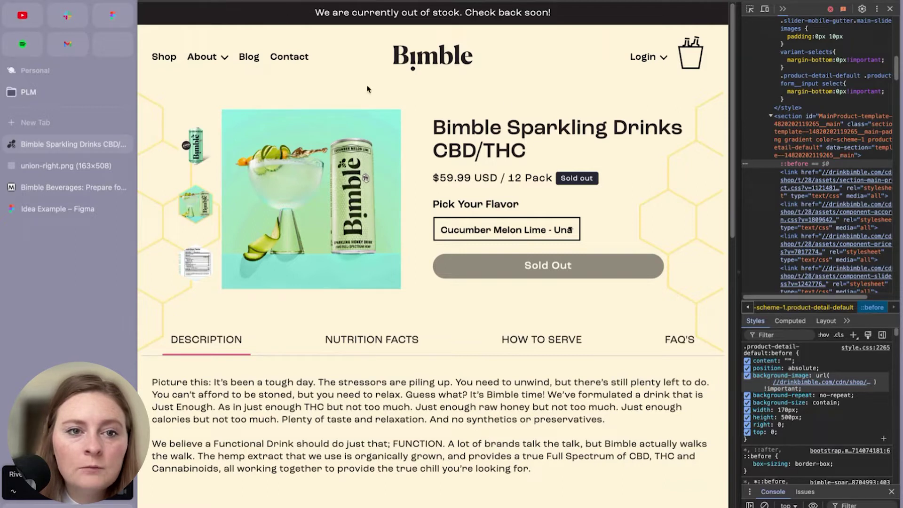
click(241, 1)
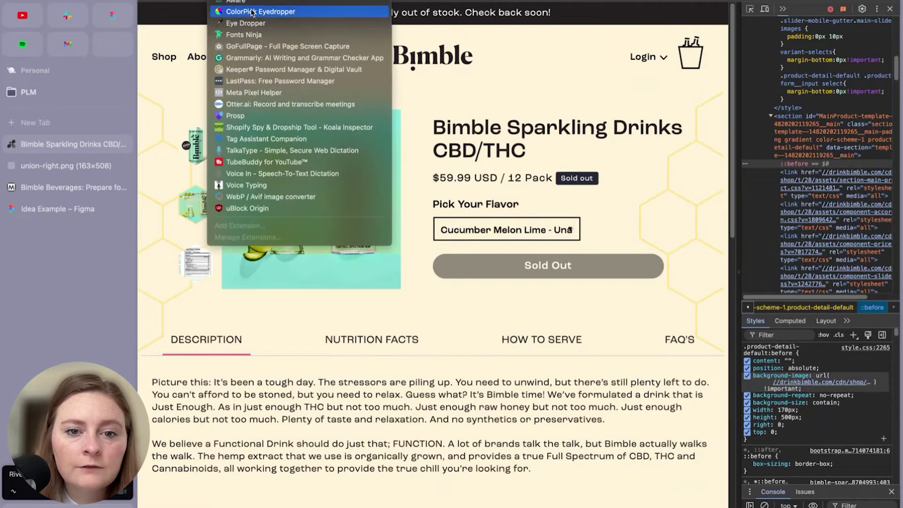
click(251, 11)
click(423, 107)
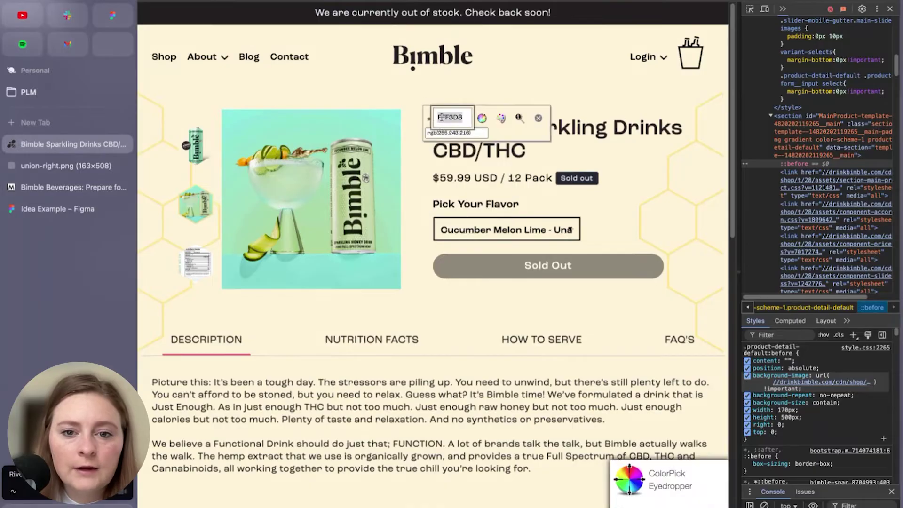
click(541, 119)
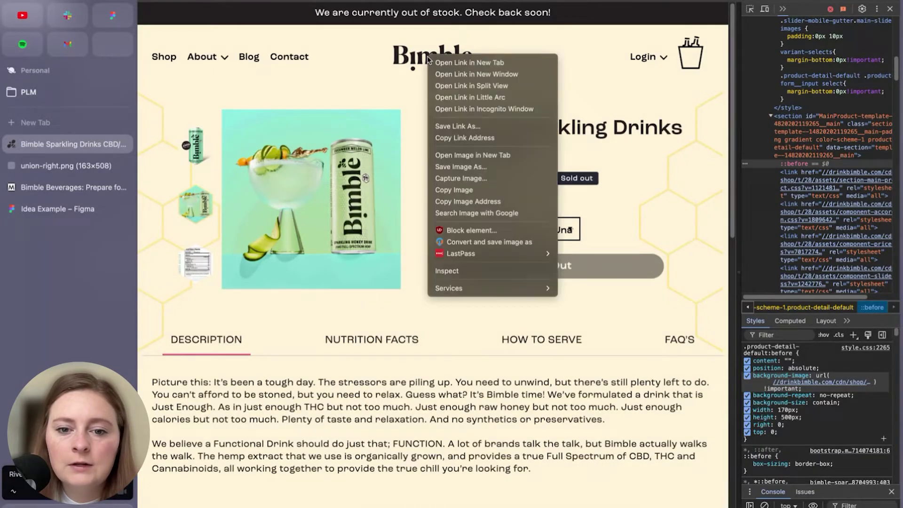
Convert and save the Bimble header logo as logo-1 in Downloads
click(494, 242)
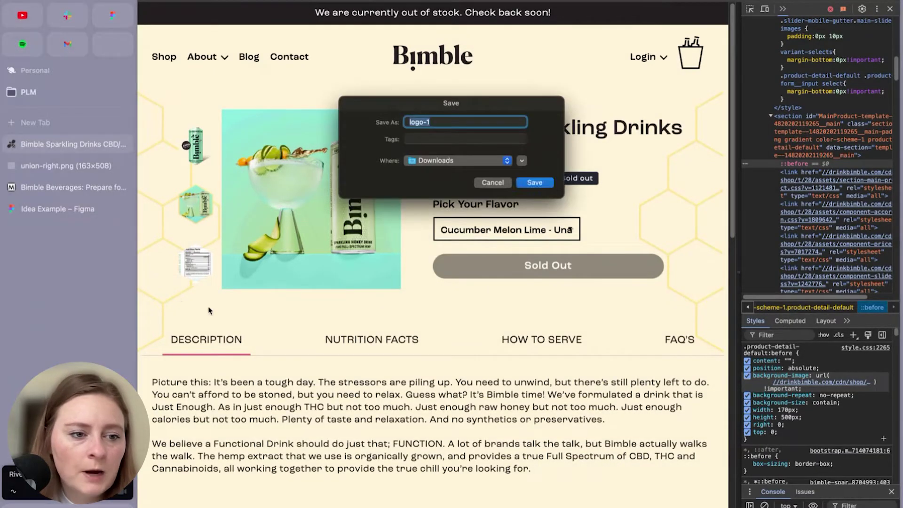
key(Return)
Switch to the Idea Example Figma file and replace Email 1's header LOGO text with the downloaded Bimble logo, about 202 × 67
click(66, 209)
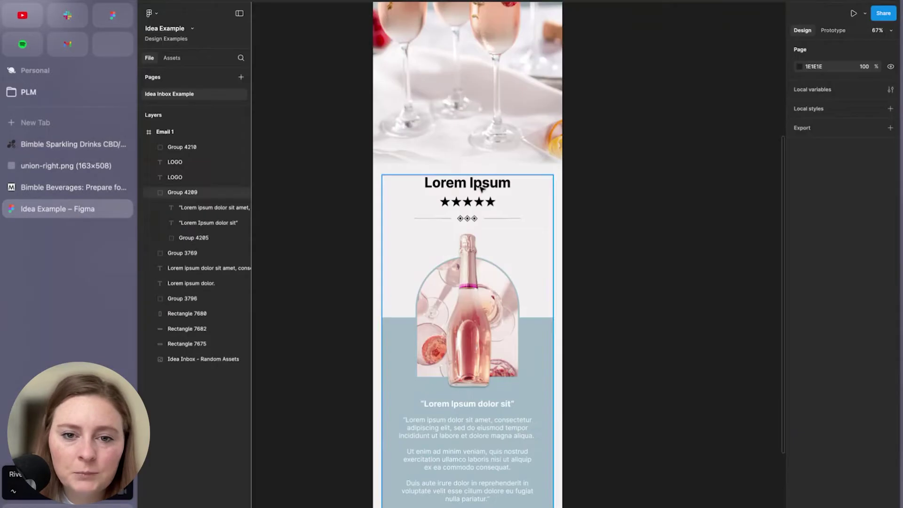
click(464, 173)
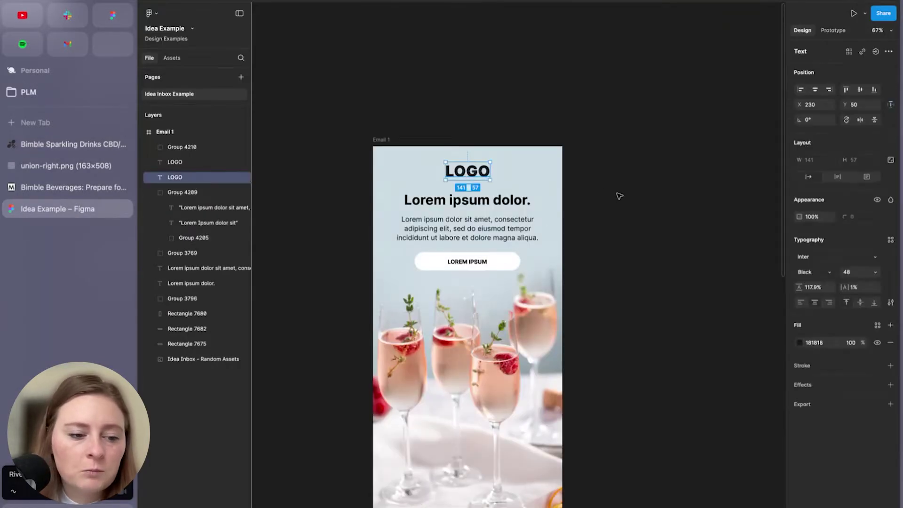
click(619, 195)
drag(19, 505, 477, 175)
scroll(476, 175, up, 5)
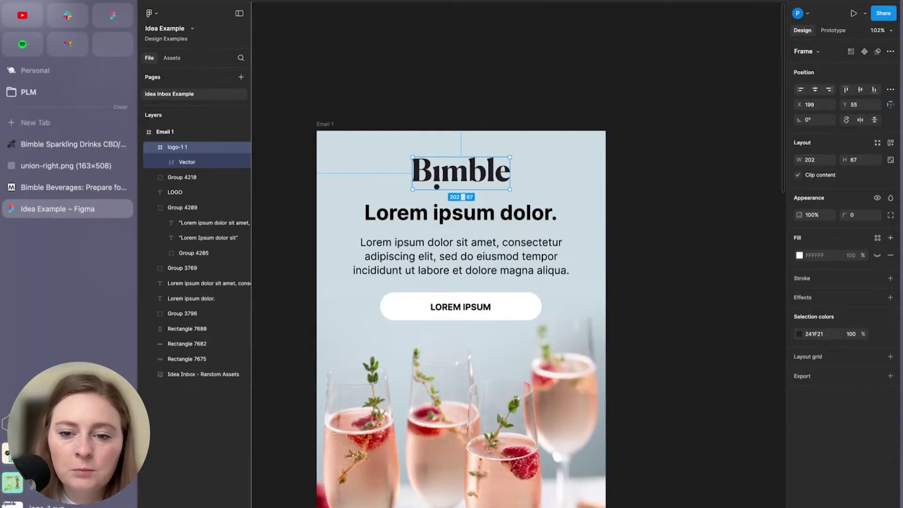
Place the downloaded can image beside Email 1, scaled to about 468 × 468, and the cocktail photo below it at about 424 × 424
drag(30, 484, 703, 213)
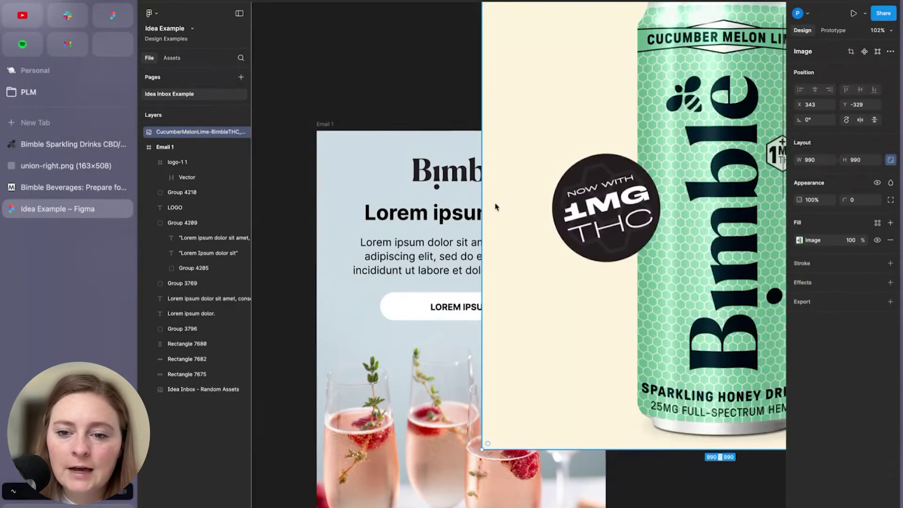
drag(482, 205, 734, 220)
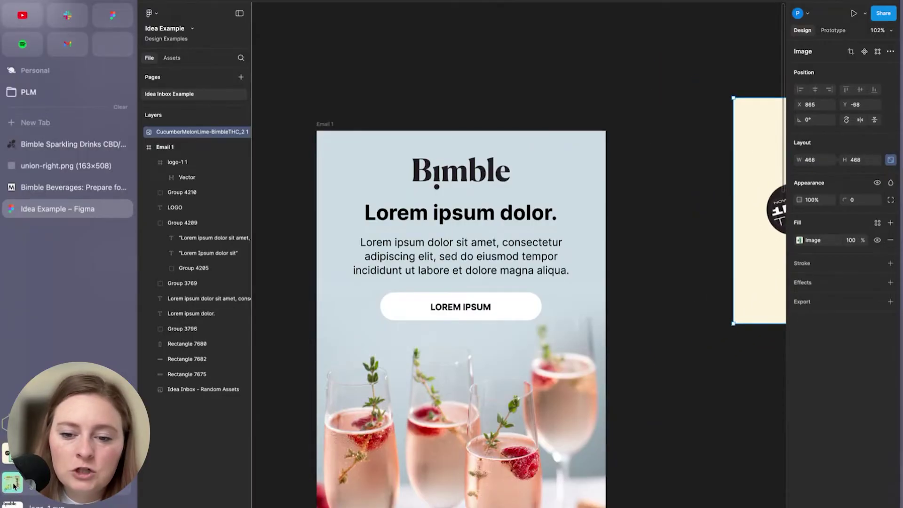
drag(13, 486, 700, 401)
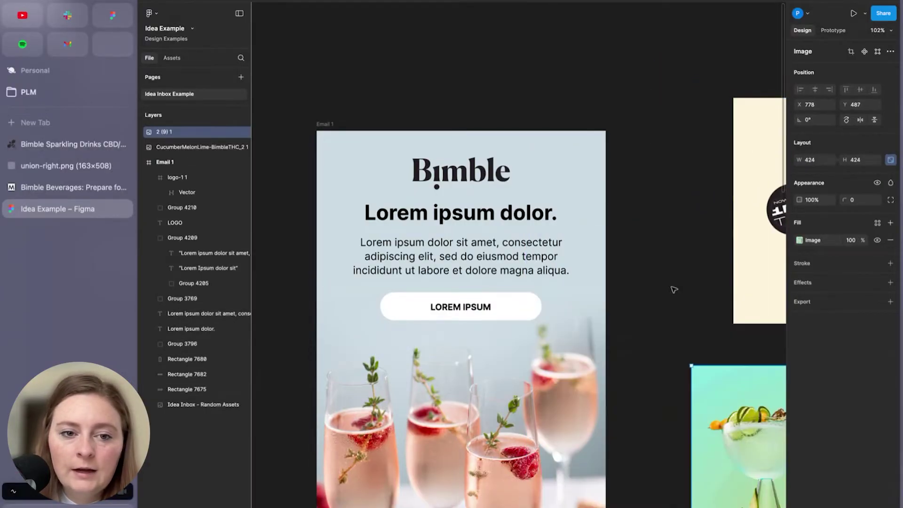
Set the Email 1 frame's fill colour to FFF3D8
click(324, 124)
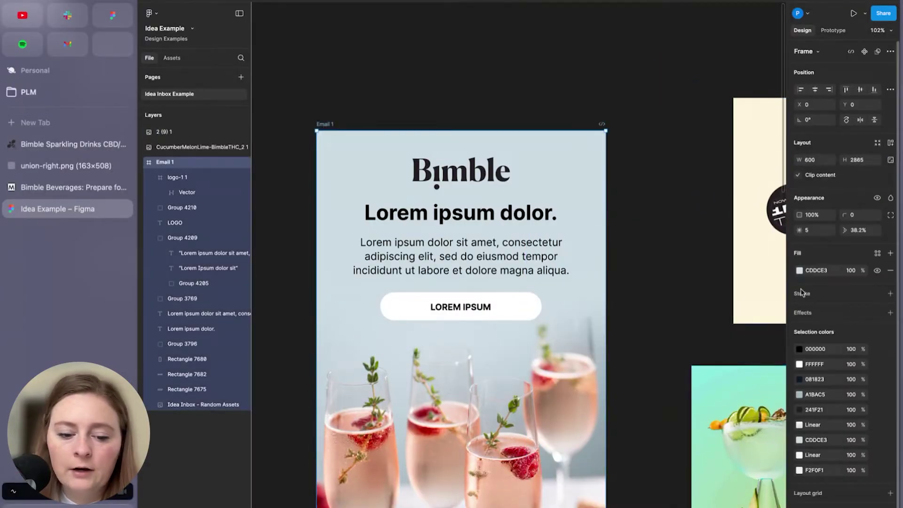
click(820, 272)
text(FFF3DB)
click(694, 262)
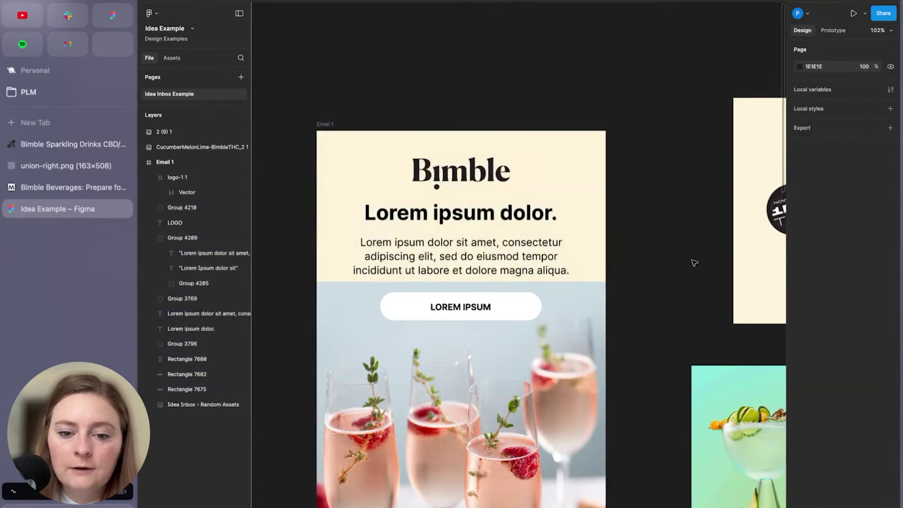
Replace Email 1's champagne glasses photo with the cocktail image, scaled to about 604 × 604 to span the frame
scroll(662, 262, down, 2)
scroll(662, 262, down, 5)
scroll(581, 286, right, 2)
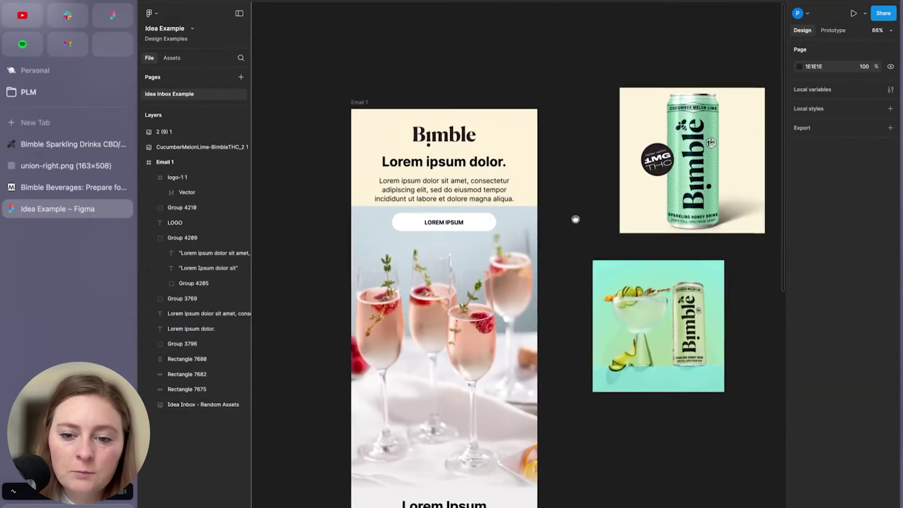
click(643, 329)
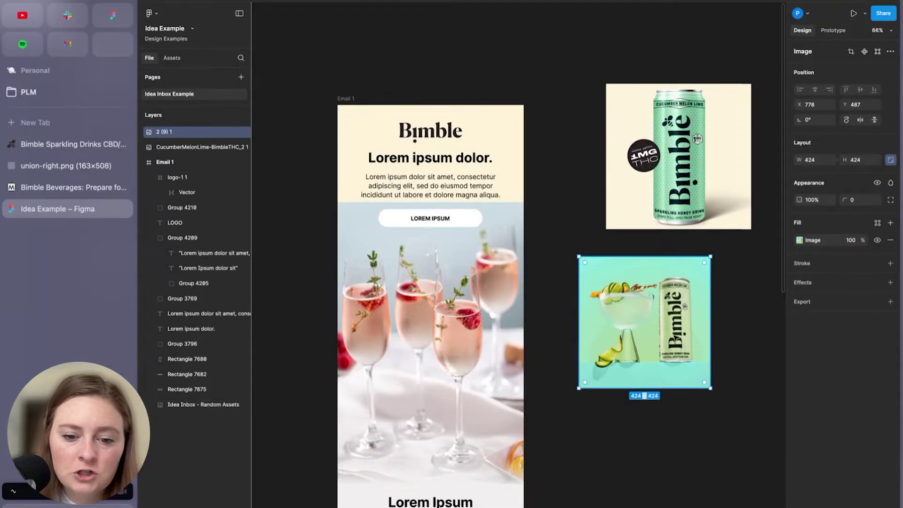
click(476, 305)
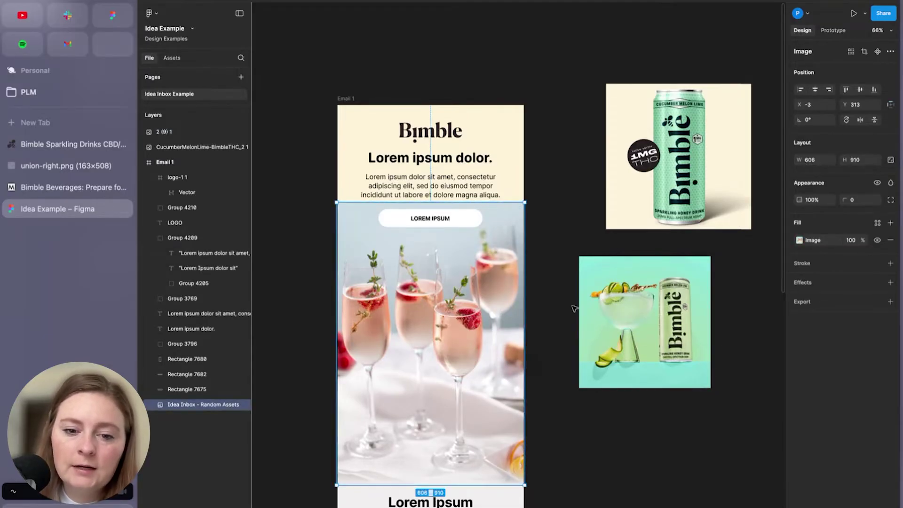
key(Delete)
drag(662, 317, 497, 312)
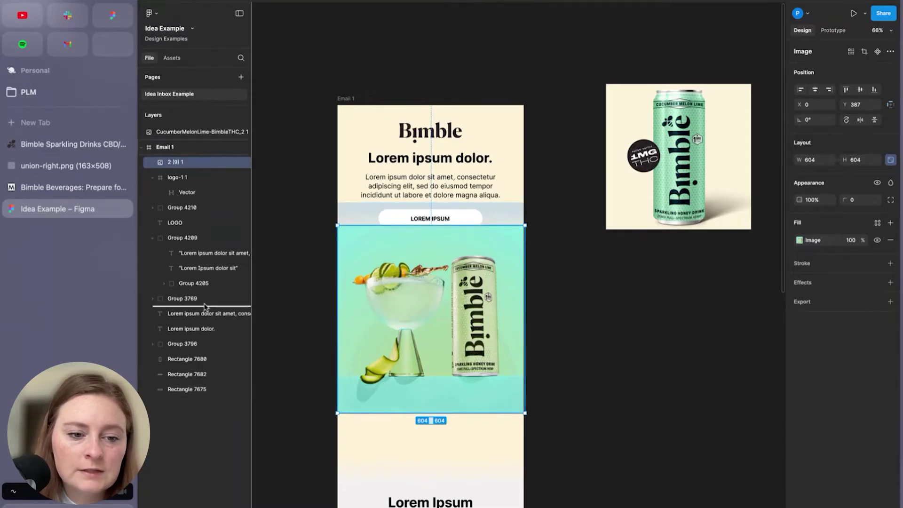
Reorder the layers so the cocktail image sits below Group 3796, with the gradient Rectangle 7675 directly above the image
drag(204, 349, 204, 349)
click(505, 219)
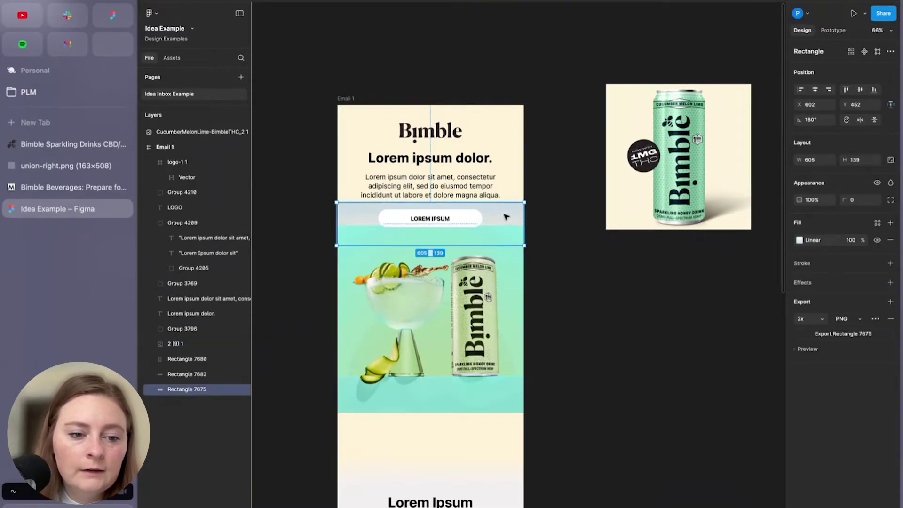
drag(187, 338, 187, 340)
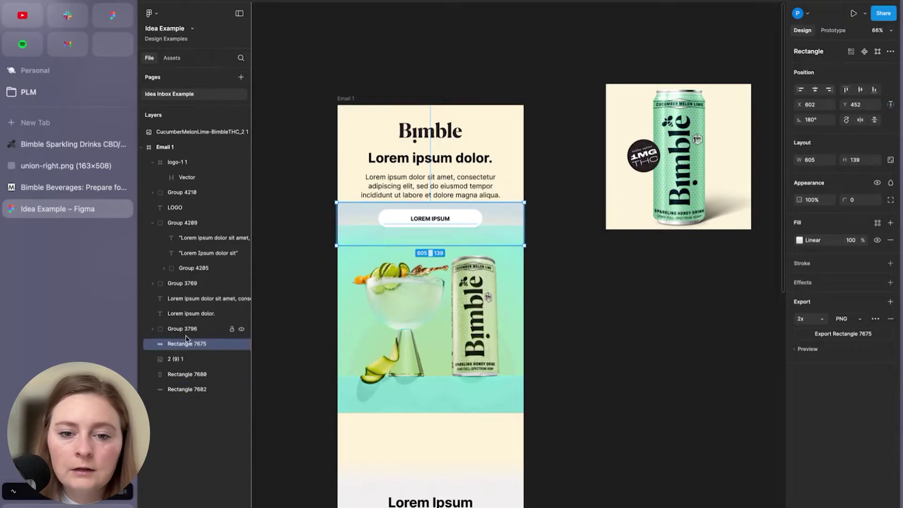
Sample the pale blue-green B8E1E1 near the cocktail image's upper edge as the Email 1 frame's fill
click(358, 107)
scroll(494, 312, down, 6)
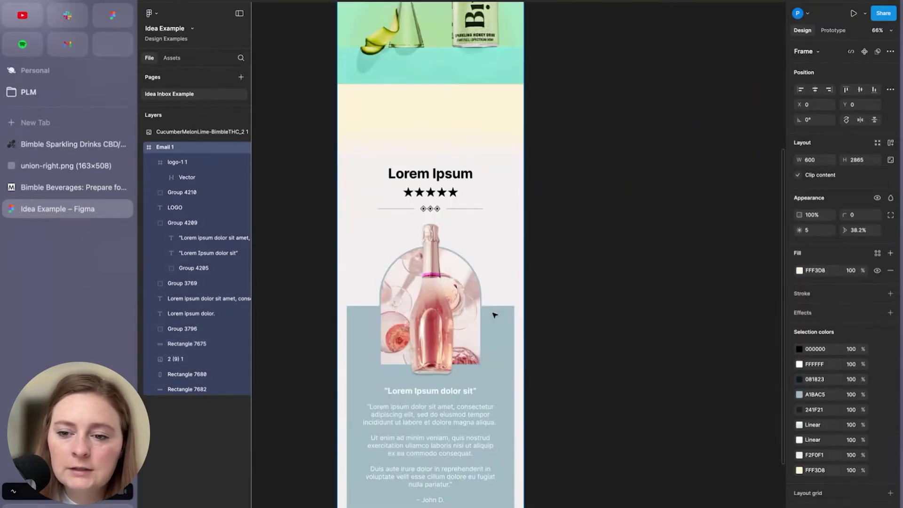
scroll(494, 313, up, 6)
click(800, 270)
click(686, 432)
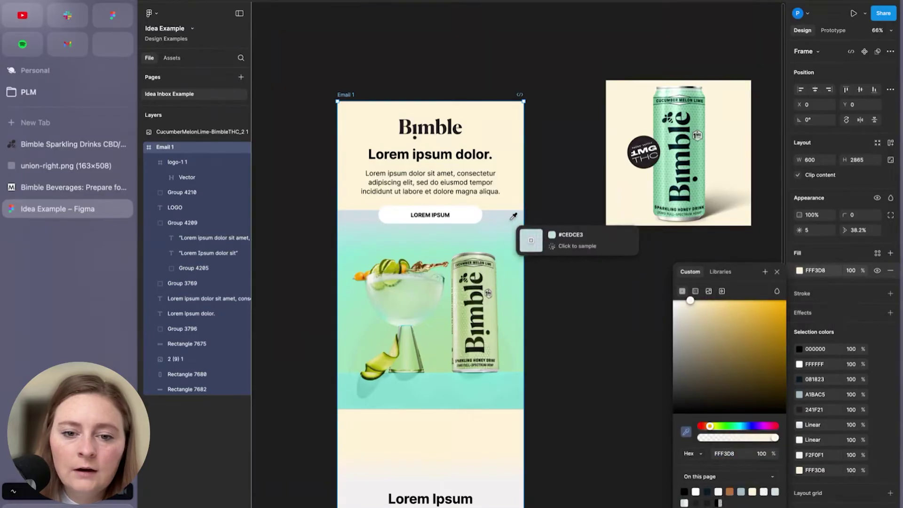
click(514, 232)
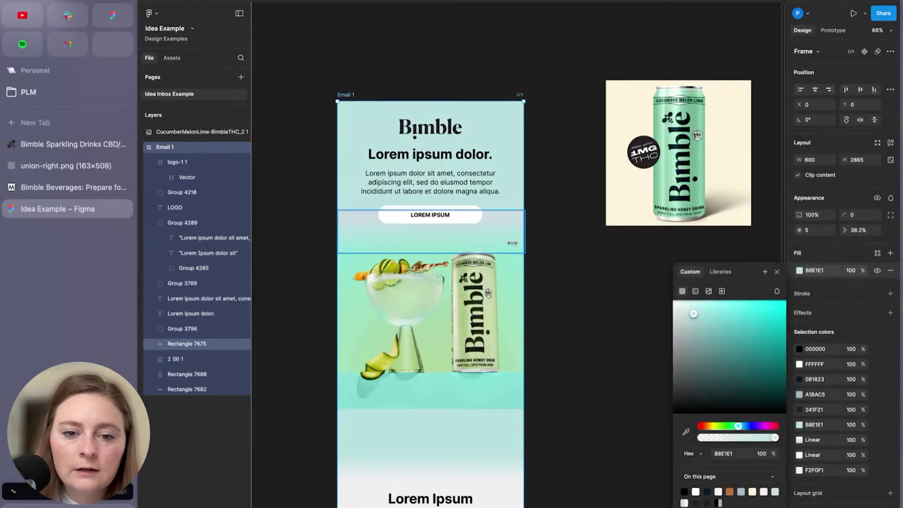
Move the gradient rectangle up to about Y 399 and sample the cocktail image's mint 8BEBDD as the Email 1 frame's fill
click(517, 212)
click(519, 231)
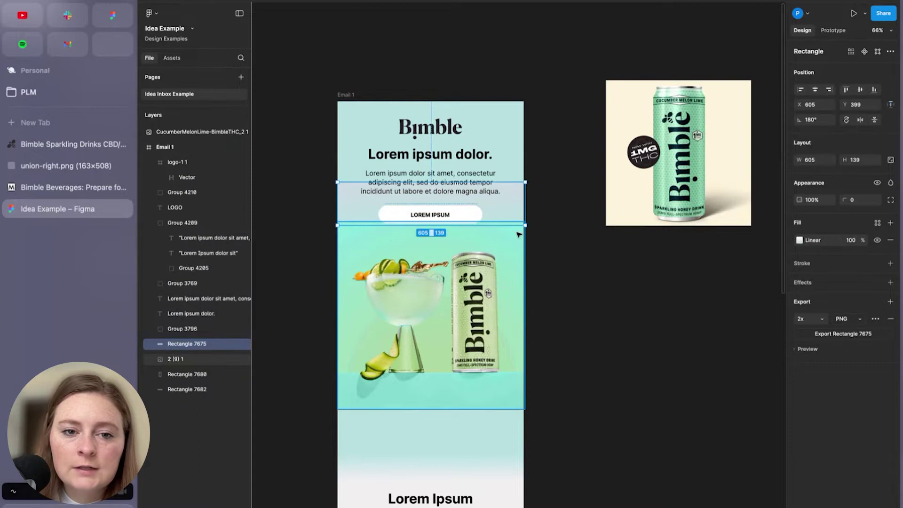
click(346, 95)
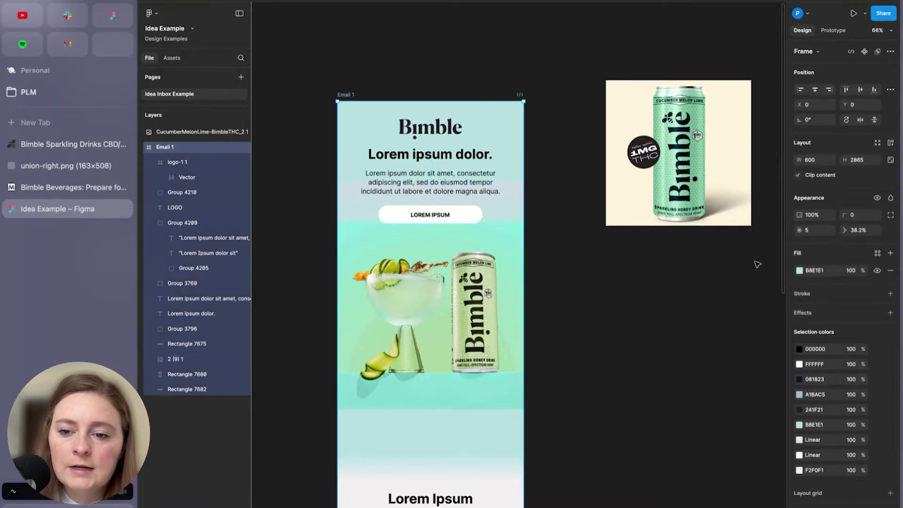
click(799, 270)
click(687, 432)
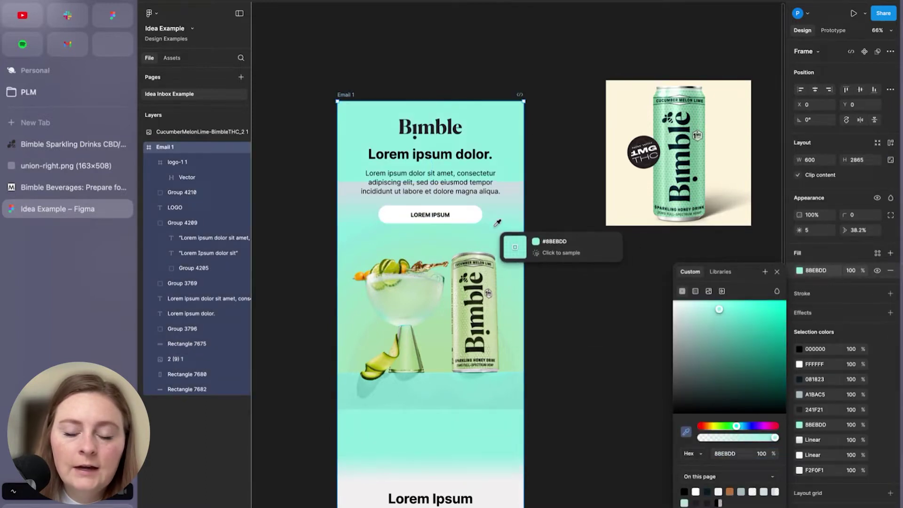
click(498, 227)
click(566, 250)
Move the gradient rectangle to Y 433 and sample 8BEBDD for its 80% stop and 95E5CA at 100% opacity for its 0% stop
scroll(430, 174, up, 3)
click(557, 211)
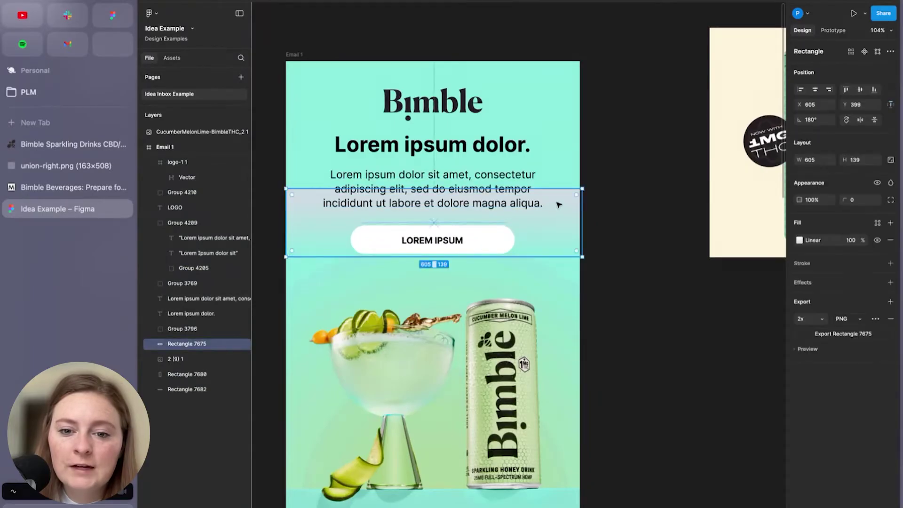
click(799, 241)
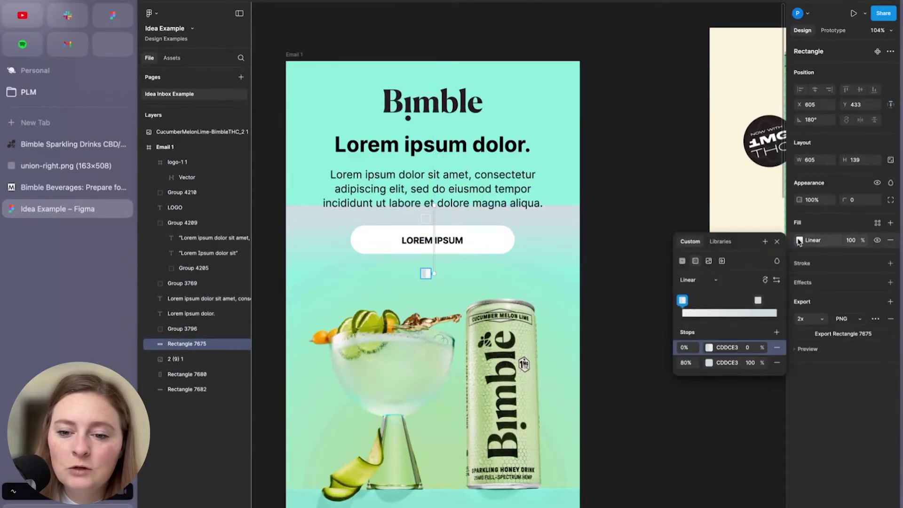
click(710, 363)
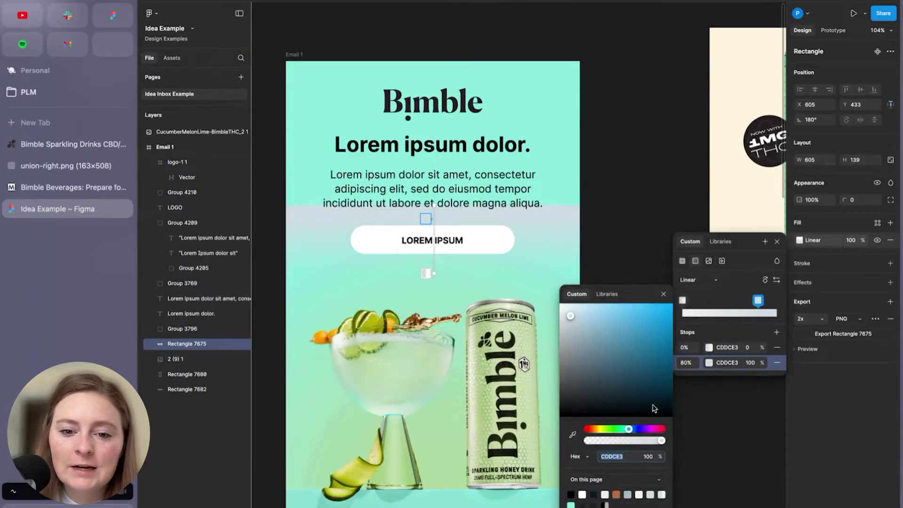
click(573, 435)
click(551, 150)
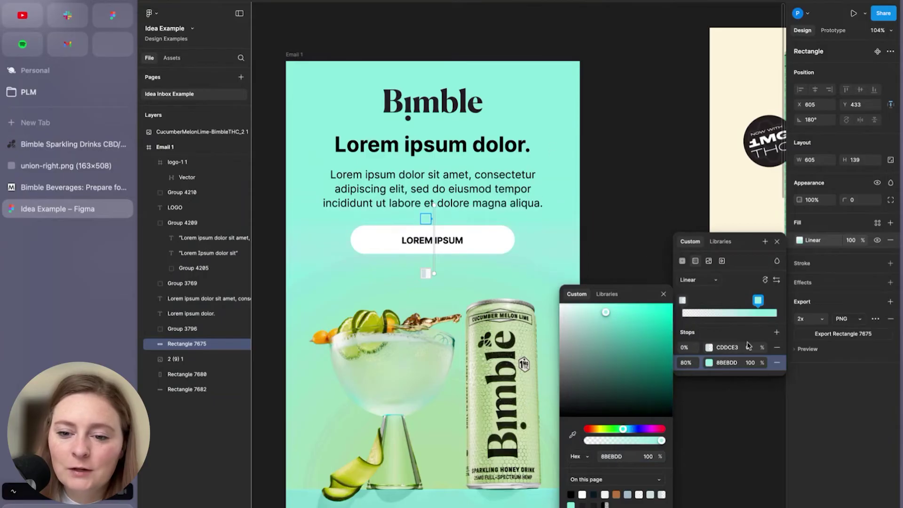
click(707, 353)
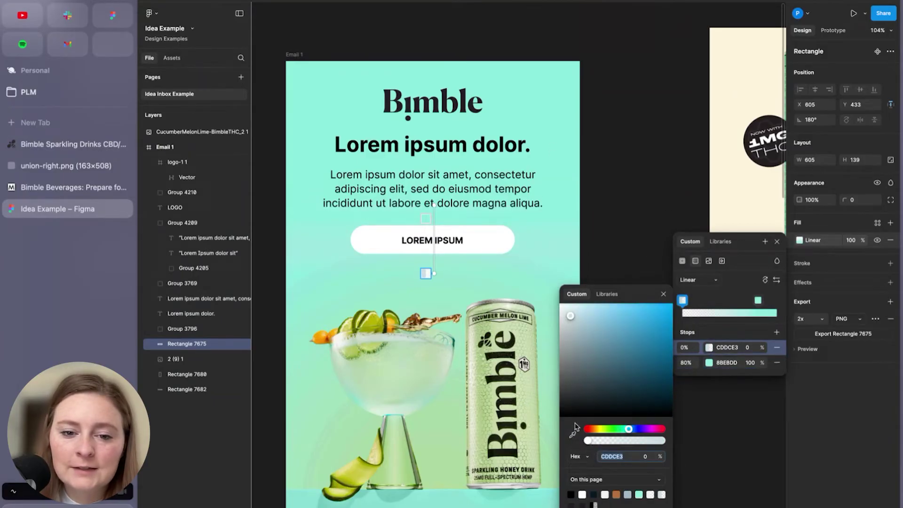
click(455, 289)
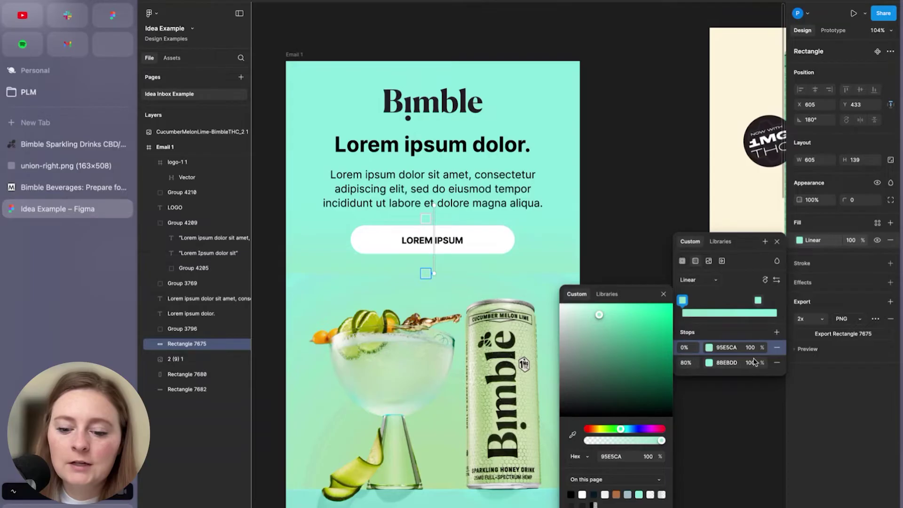
click(778, 242)
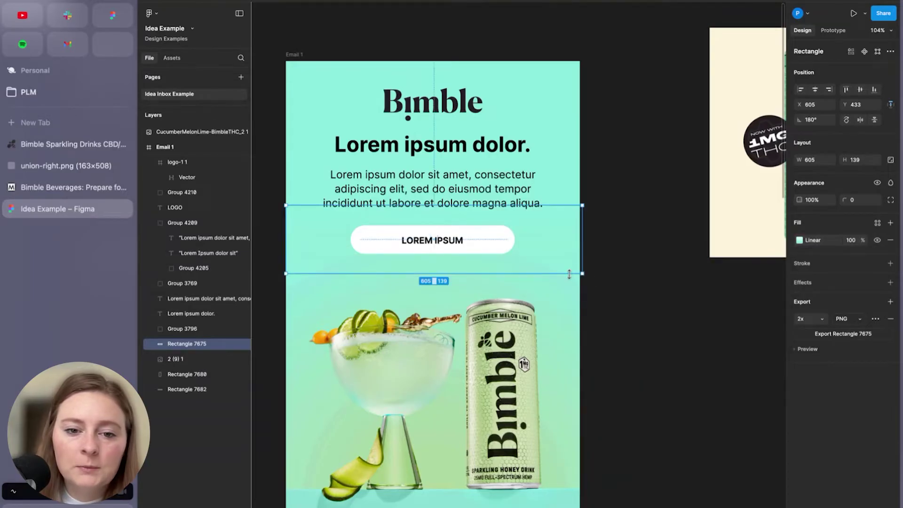
Move the cocktail image slightly up towards the LOREM IPSUM button
click(612, 292)
click(516, 394)
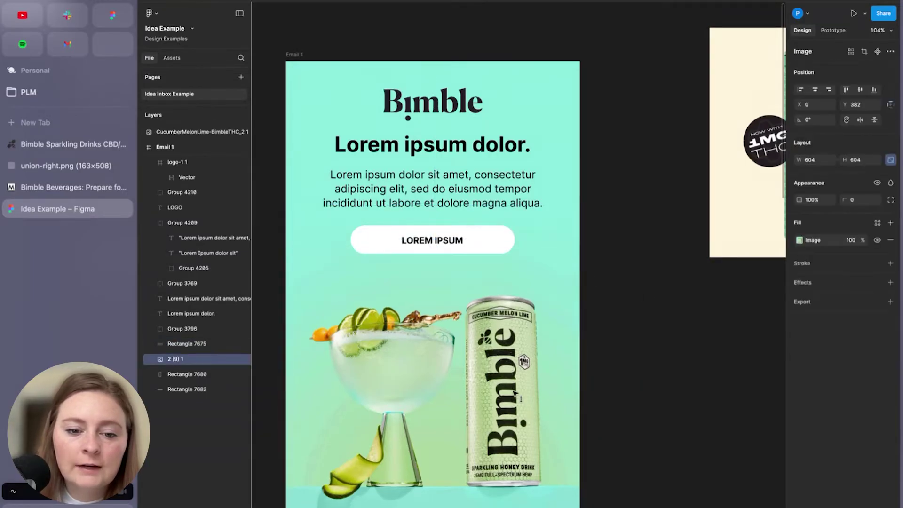
drag(513, 392, 513, 379)
Extend the light grey background below the cocktail image up to its lower edge, at about Y 956 and 1584 high
scroll(633, 382, down, 3)
click(519, 461)
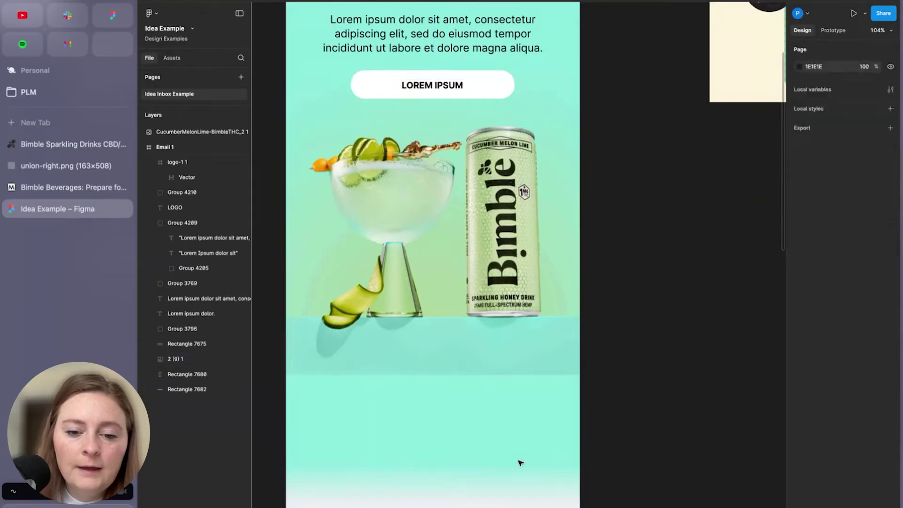
click(521, 464)
scroll(514, 464, down, 2)
drag(527, 389, 537, 311)
click(513, 421)
drag(522, 409, 519, 278)
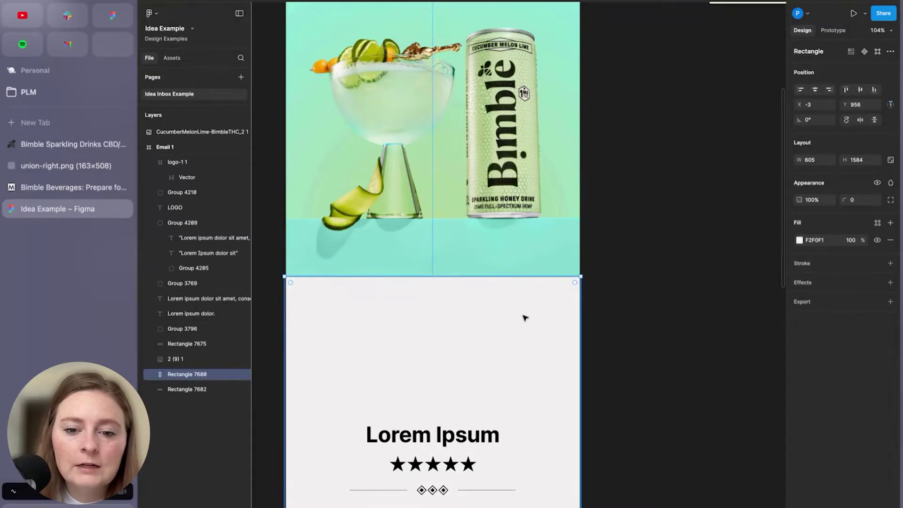
Enlarge the cocktail image to about 638 × 638, placed at about X -34, Y 335
click(646, 331)
scroll(650, 330, down, 5)
scroll(658, 320, up, 1)
scroll(555, 257, up, 5)
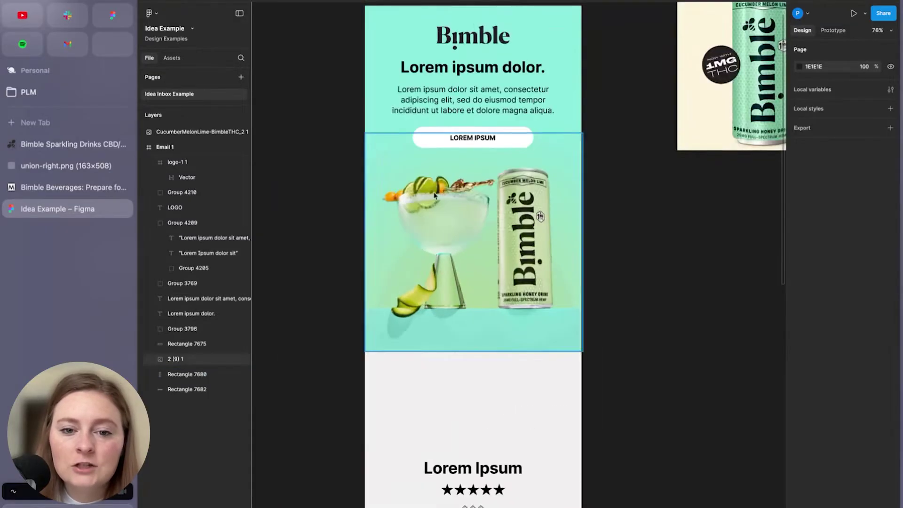
click(509, 258)
drag(338, 241, 320, 235)
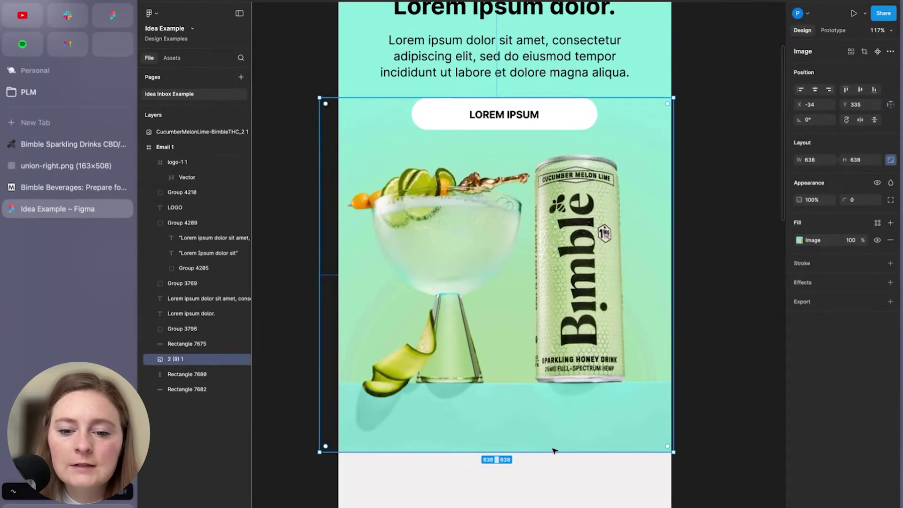
click(735, 387)
Move the headline, paragraph and LOREM IPSUM button down together, away from the logo, with the headline at about Y 160
scroll(736, 387, up, 3)
scroll(727, 384, down, 4)
scroll(705, 377, up, 2)
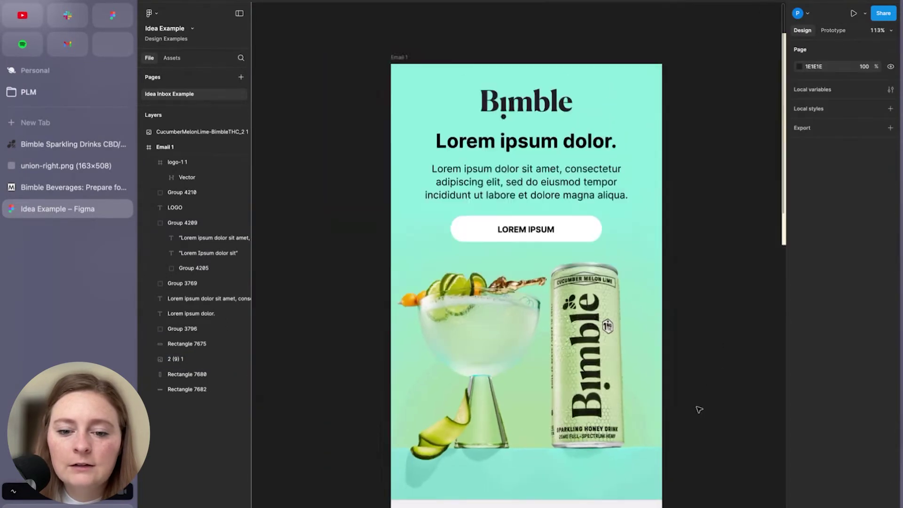
scroll(700, 410, down, 3)
drag(700, 406, 641, 394)
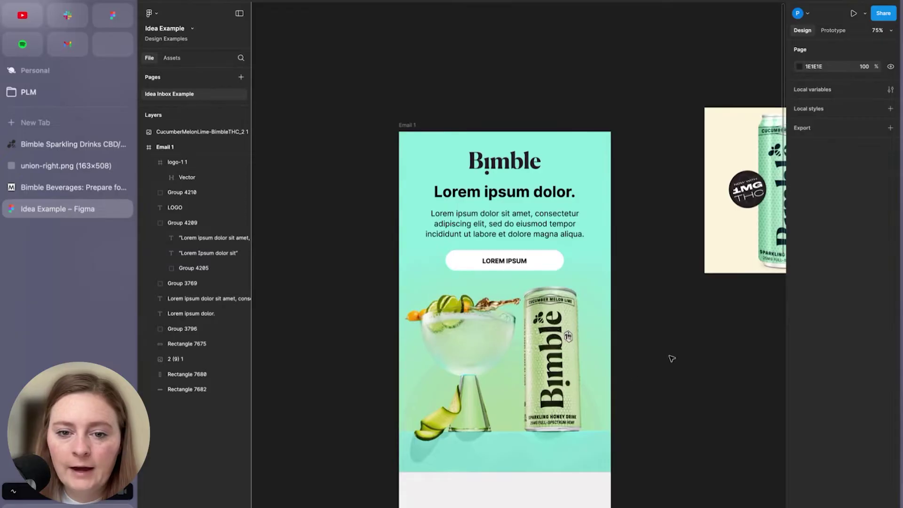
click(554, 262)
shift+click(535, 218)
shift+click(540, 196)
drag(552, 226, 553, 232)
click(527, 184)
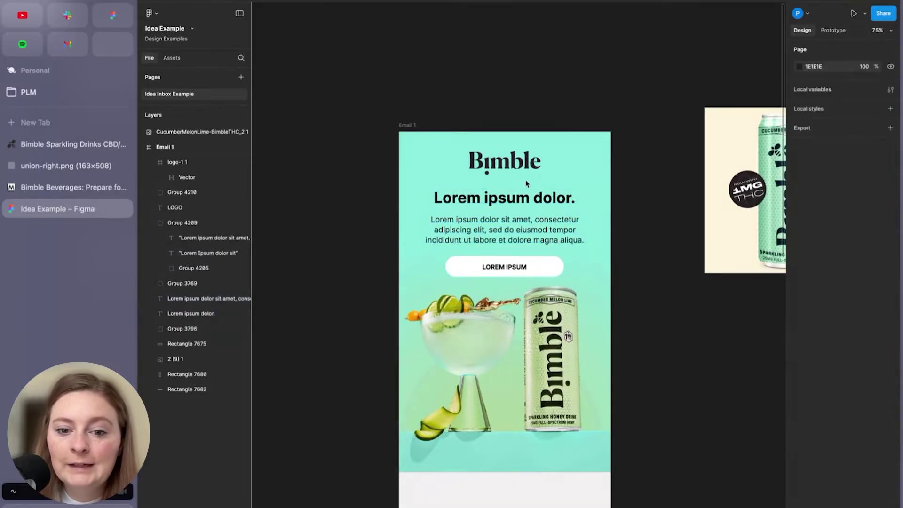
Switch to the Bimble Sparkling Drinks product page and identify its fonts with Fonts Ninja
drag(641, 248, 590, 236)
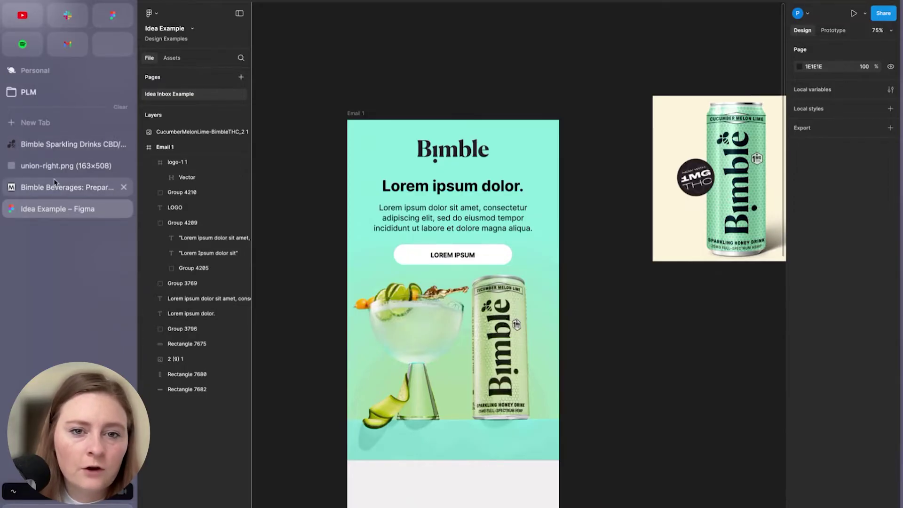
click(56, 144)
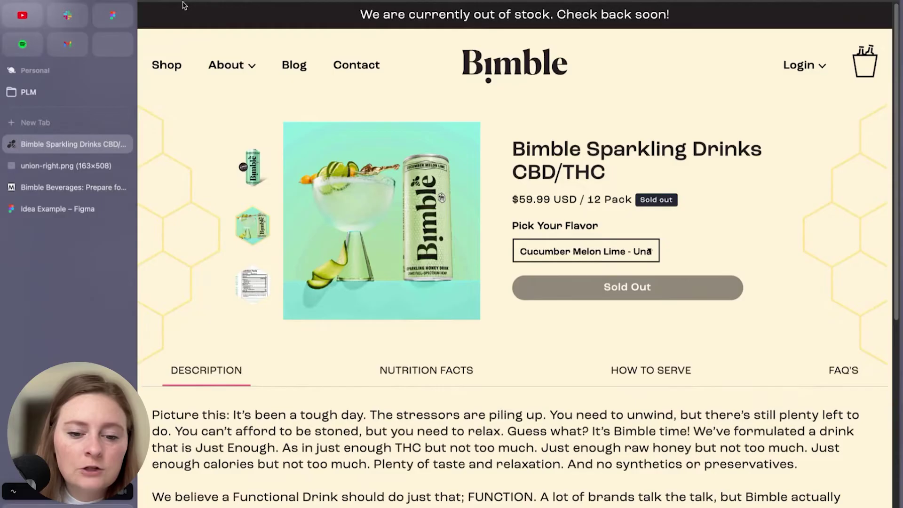
click(228, 1)
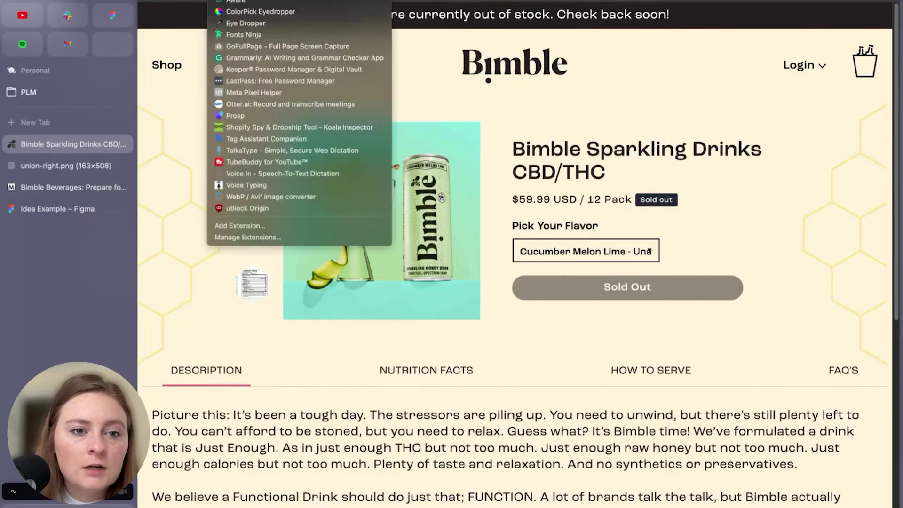
click(258, 36)
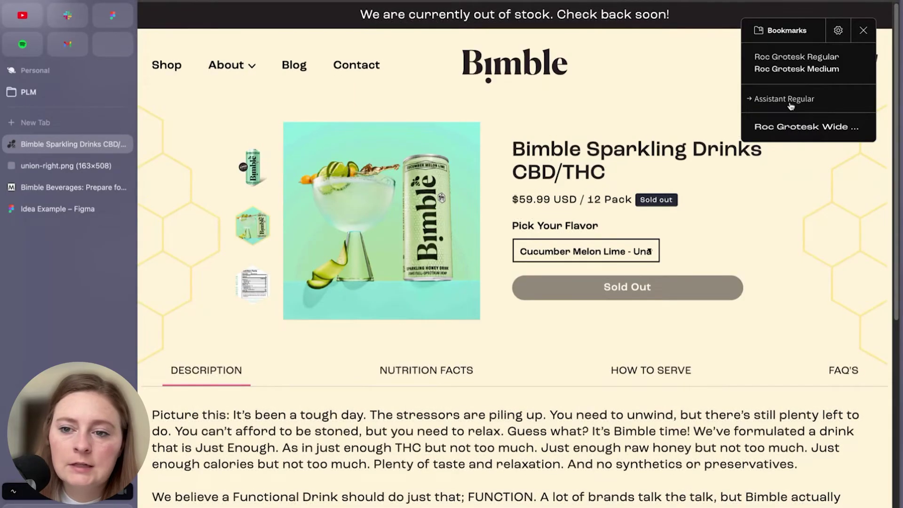
Switch to the Idea Example file in Figma and search the headline's available fonts for Roc Grotesk
click(53, 209)
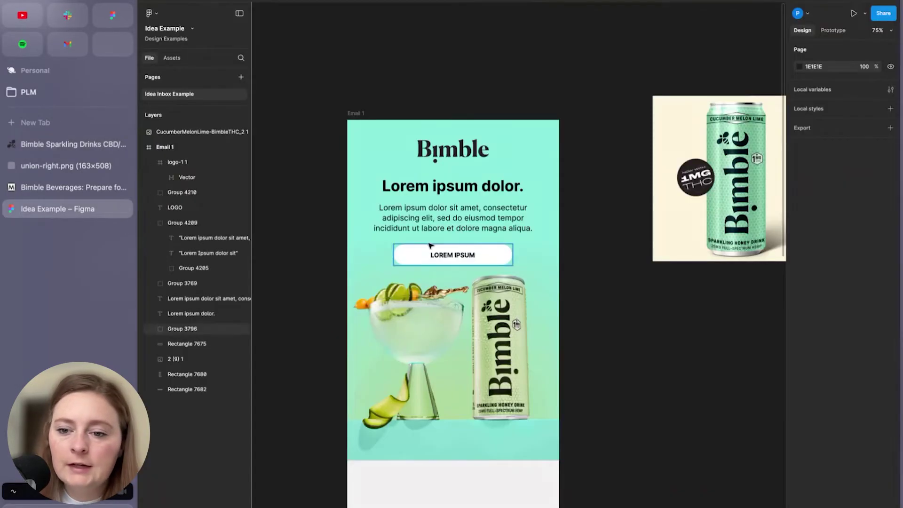
click(474, 187)
click(816, 266)
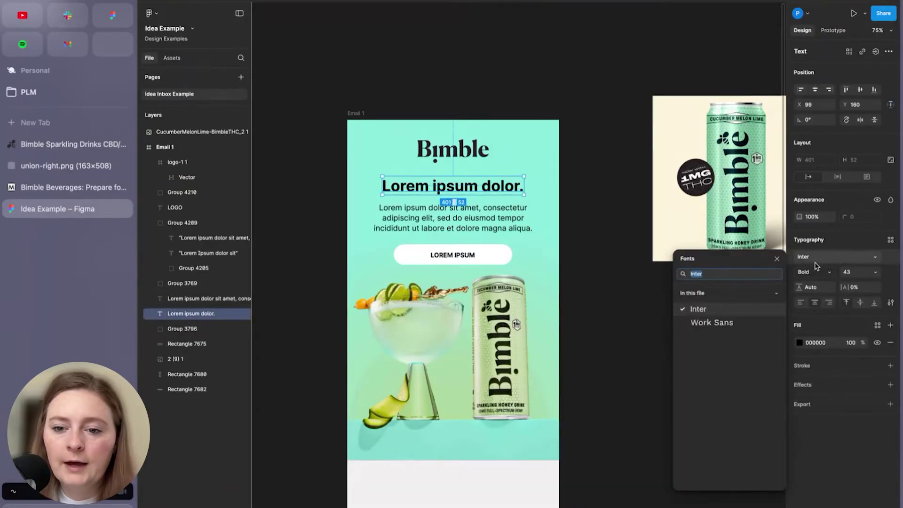
text(grok)
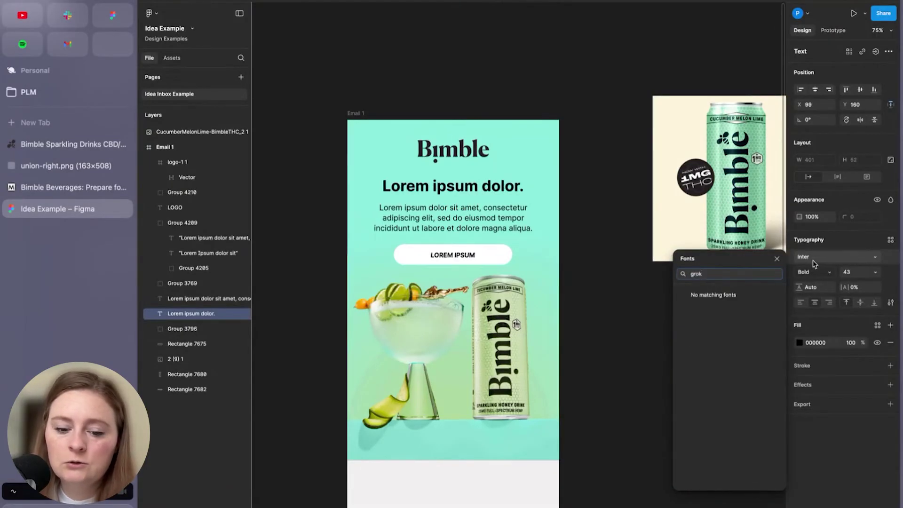
key(BackSpace)
key(BackSpace)
key(BackSpace)
key(BackSpace)
text(roc)
click(640, 338)
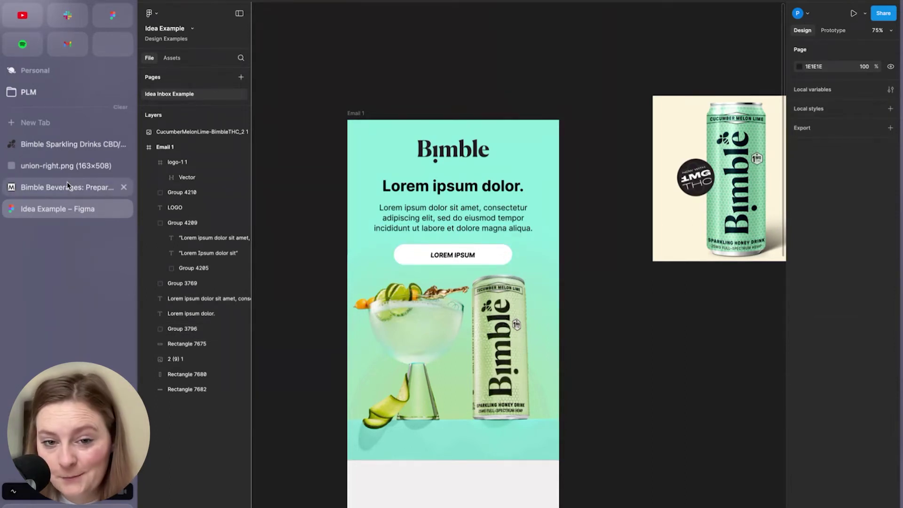
Replace the email headline with "It's Bimble time!", copied from the description on the Bimble product page
click(496, 190)
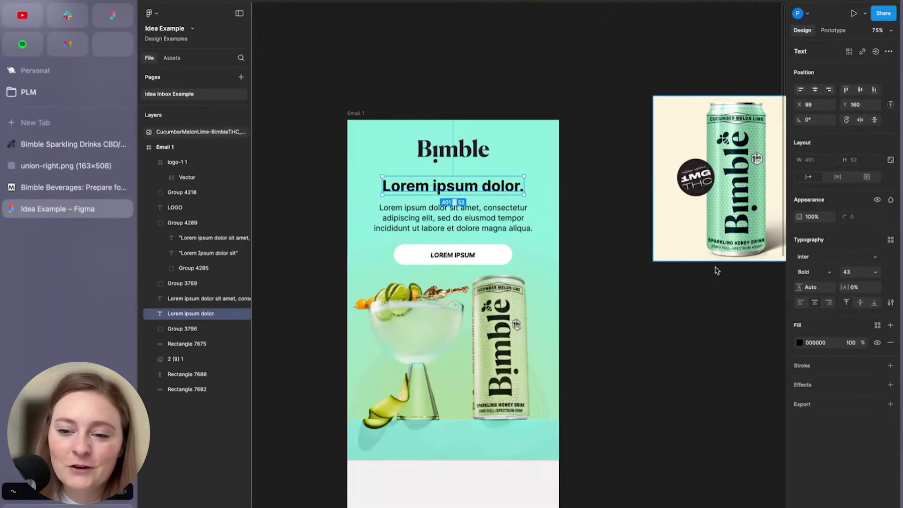
click(482, 214)
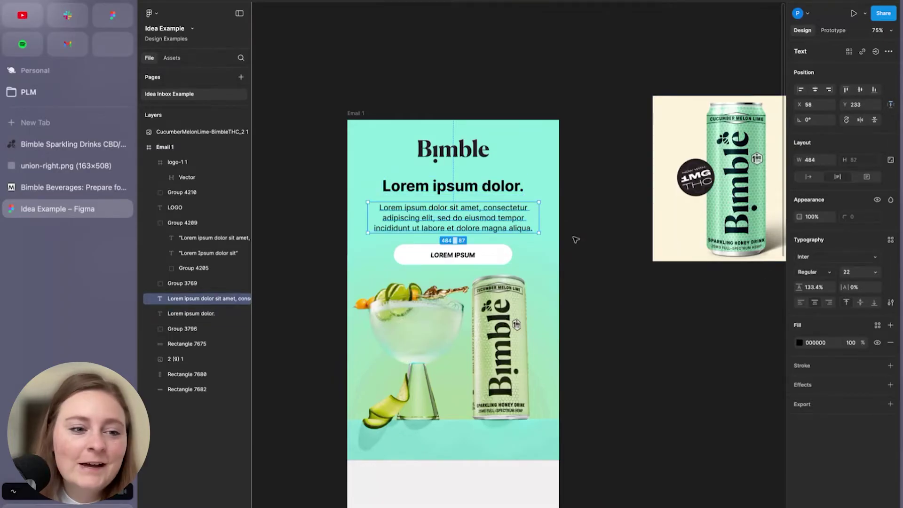
click(63, 149)
scroll(634, 316, down, 2)
drag(592, 358, 688, 360)
click(601, 363)
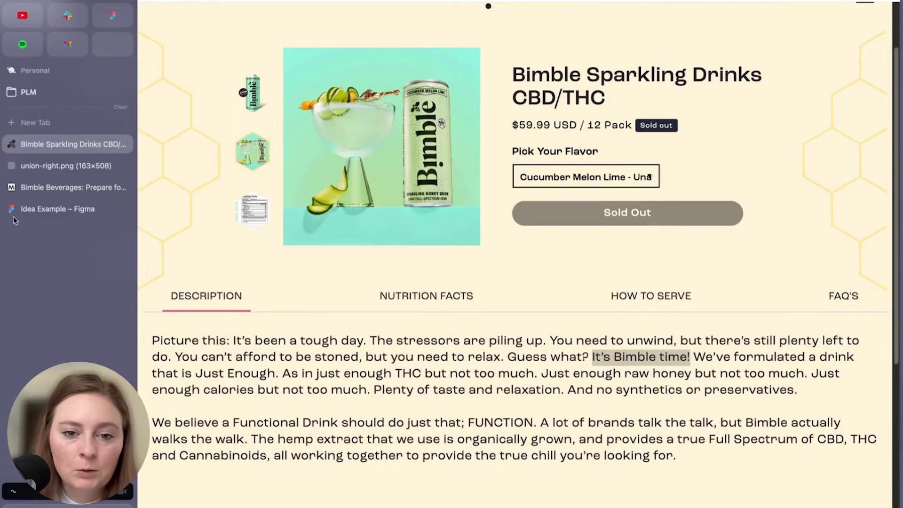
click(28, 210)
text(It’s Bimble time!)
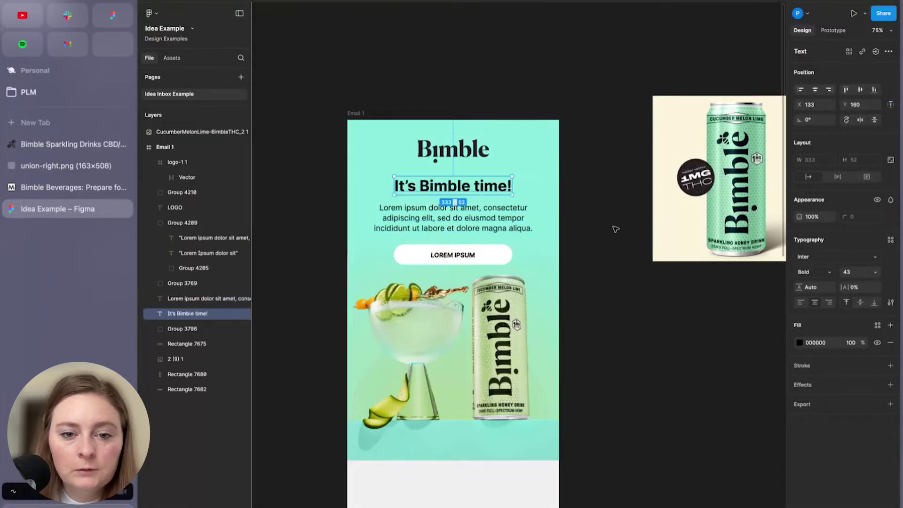
Replace the paragraph with "We've formulated a drink that is Just Enough. As in just enough THC but not too much." from the product page
click(479, 196)
click(104, 145)
click(566, 389)
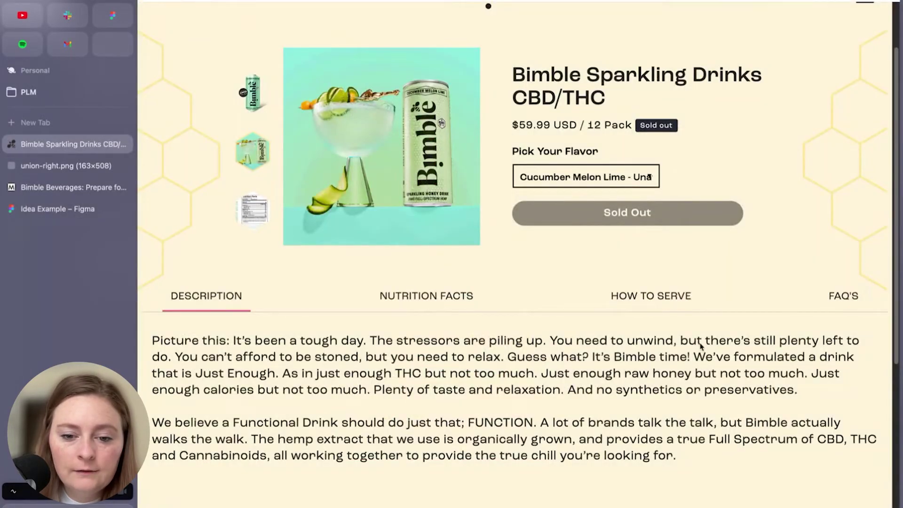
drag(695, 358, 534, 376)
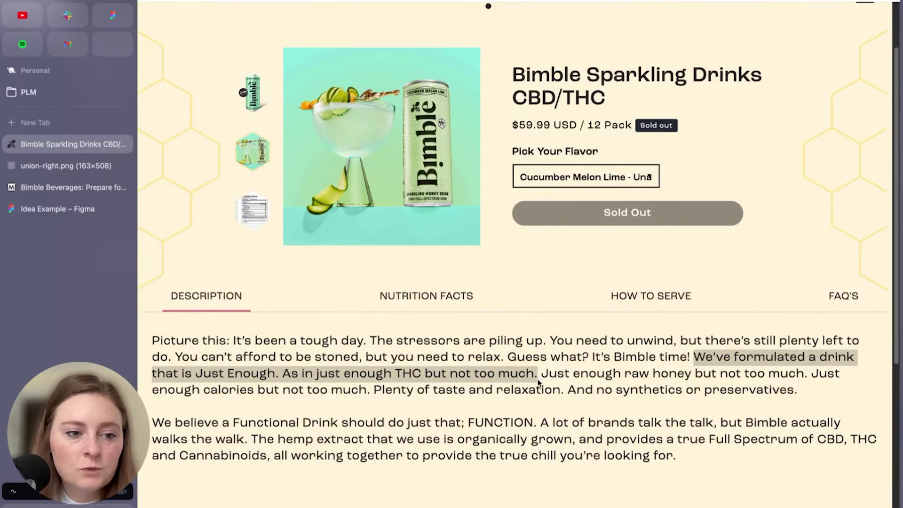
click(45, 209)
double_click(472, 226)
key(ctrl+a)
text(We’ve formulated a drink that is Just Enough. As in just enough THC but not too much.)
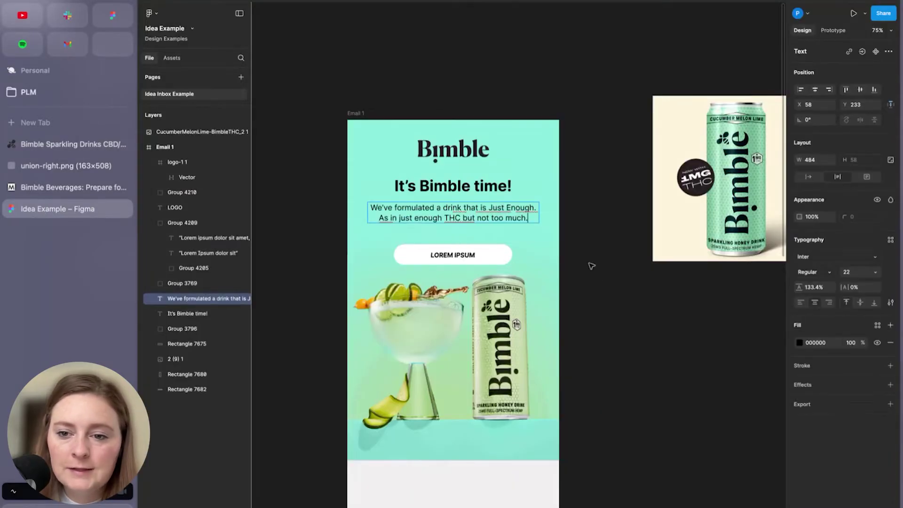
click(602, 281)
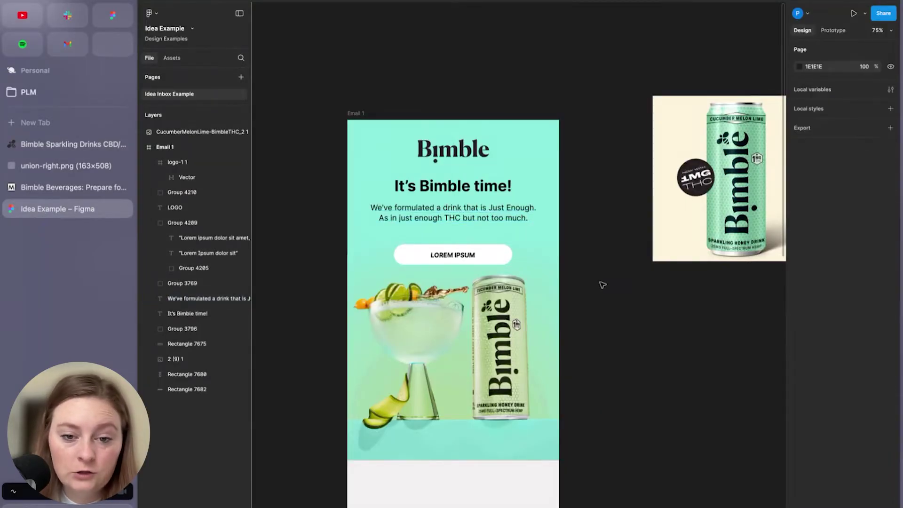
Move the logo, headline and paragraph down together so the paragraph sits just above the LOREM IPSUM button
scroll(481, 225, up, 2)
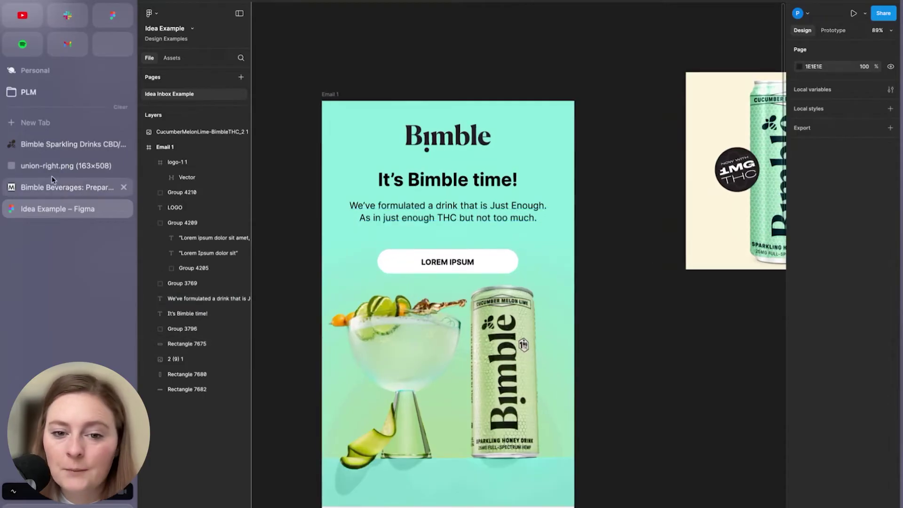
click(473, 214)
shift+click(447, 181)
shift+click(471, 144)
drag(472, 145, 473, 157)
Lower the Email 1 frame's top edge to trim the space above the logo, and move the logo to 21 px above the headline
click(338, 97)
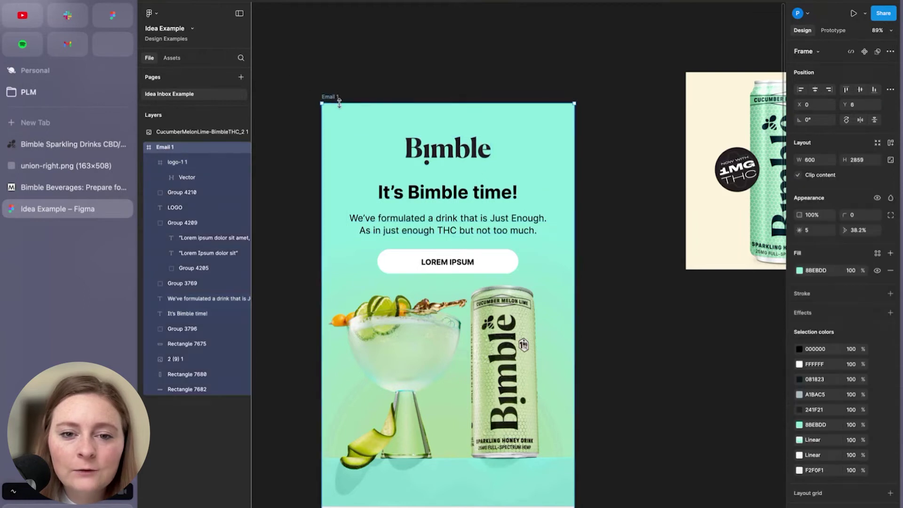
click(470, 85)
click(467, 159)
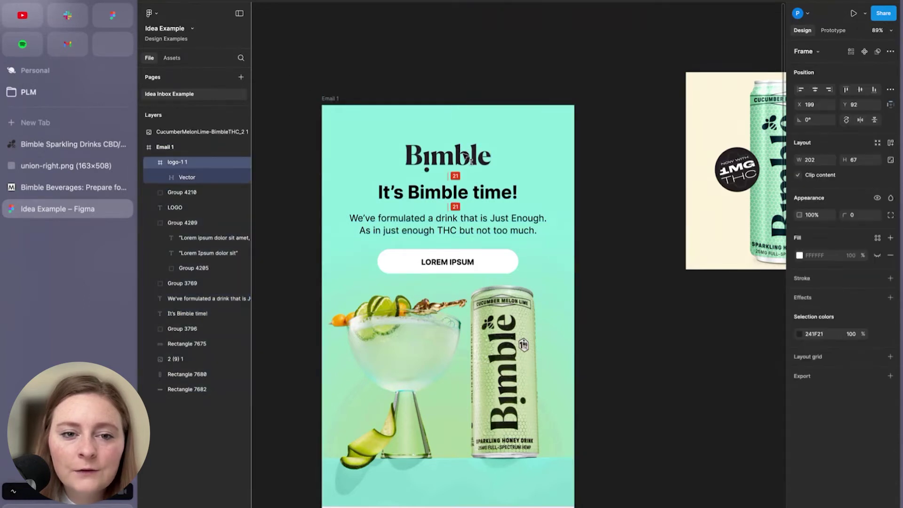
click(382, 89)
click(336, 98)
drag(343, 105, 345, 113)
Make "Just Enough" bold in the paragraph and colour the headline and paragraph with the logo's #241F21
click(467, 90)
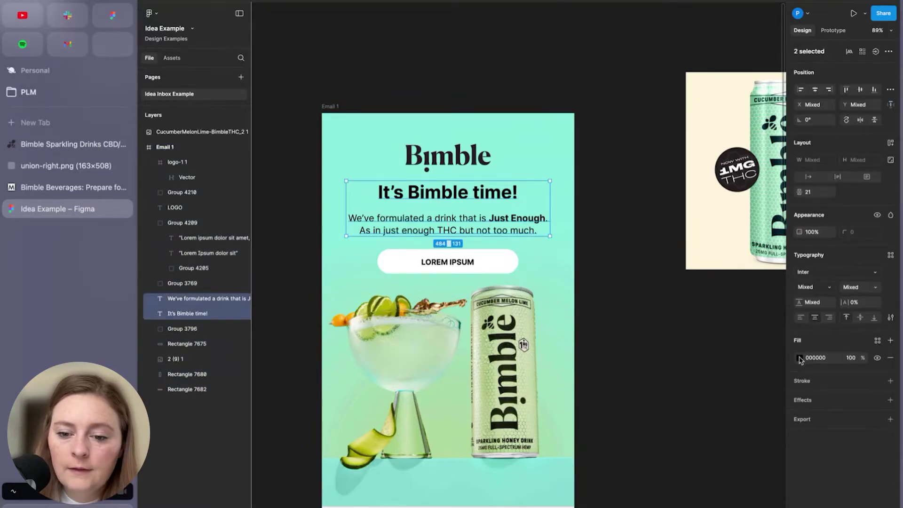
click(800, 359)
click(687, 437)
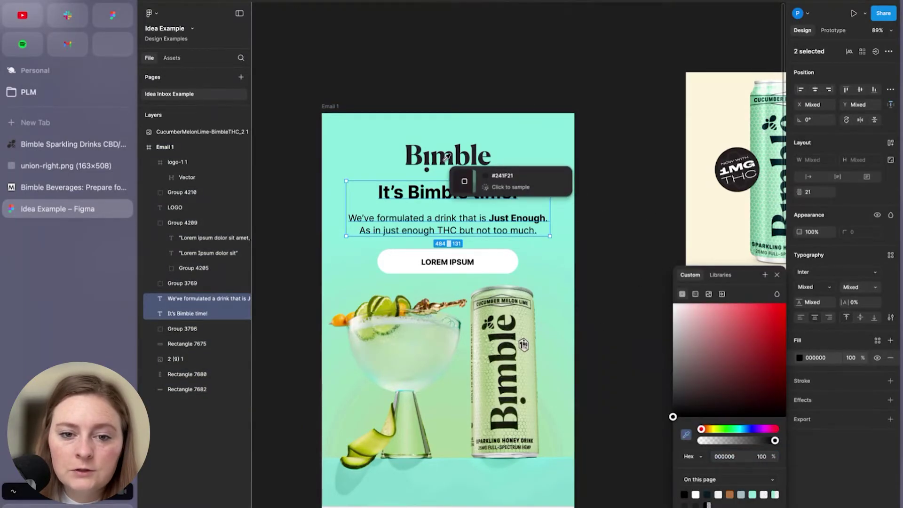
click(466, 179)
click(635, 255)
Recolour the LOREM IPSUM button's black text with #241F21 sampled from the logo
click(498, 261)
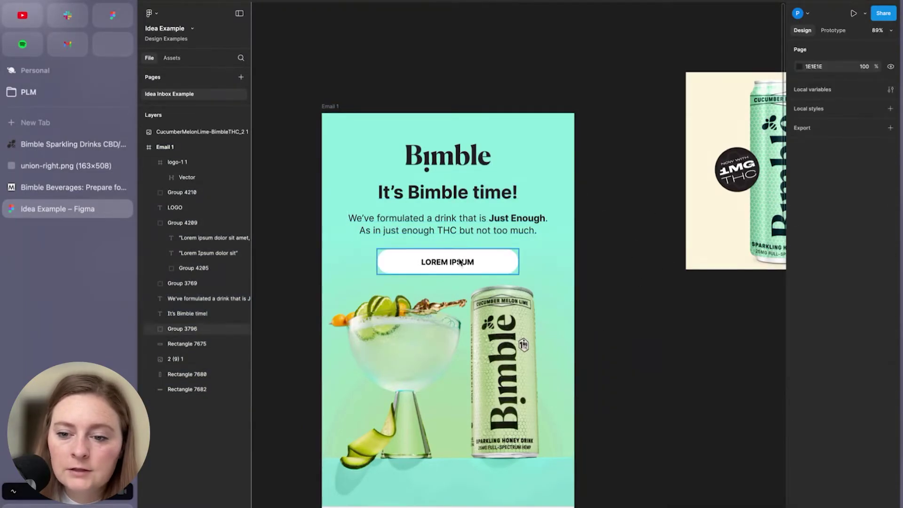
click(799, 348)
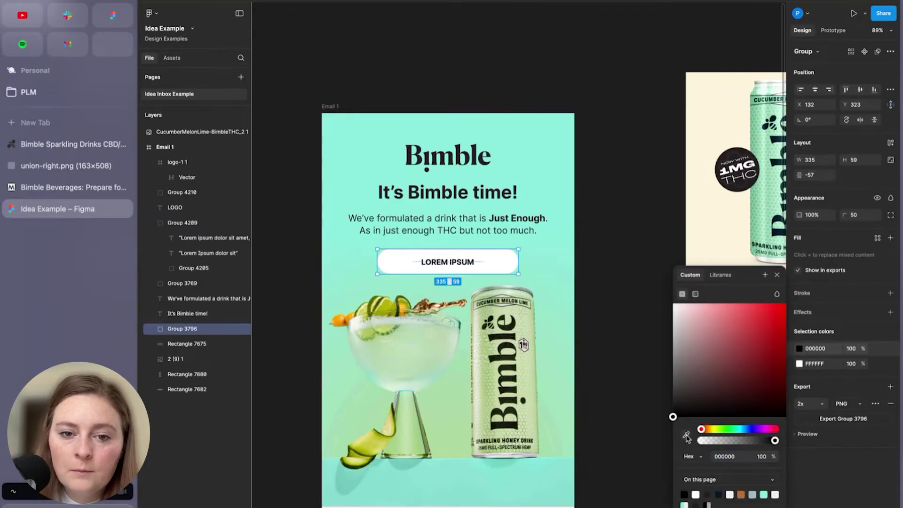
click(687, 437)
click(475, 162)
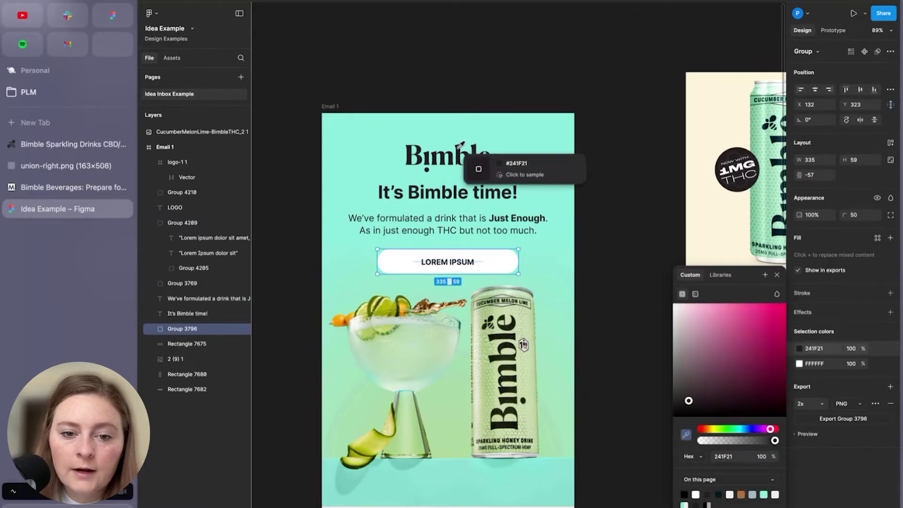
click(601, 203)
Lock the light grey background rectangle and move the whole review section up to just below the cocktail image
scroll(535, 440, down, 3)
scroll(541, 407, down, 10)
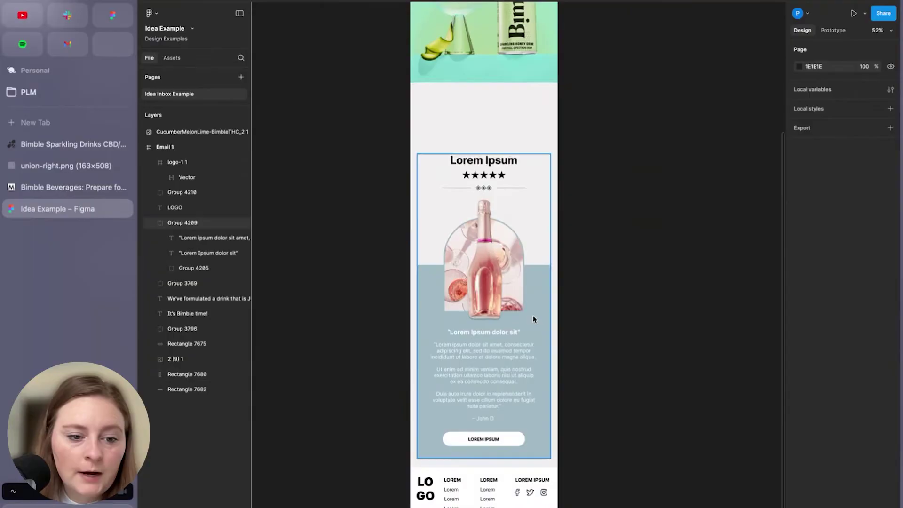
click(221, 375)
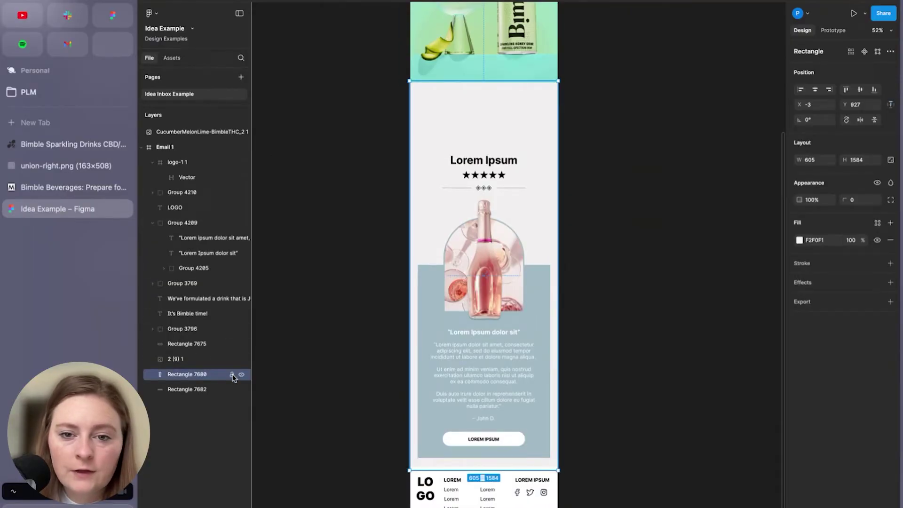
click(232, 374)
drag(549, 123, 412, 449)
drag(514, 408, 518, 346)
click(637, 331)
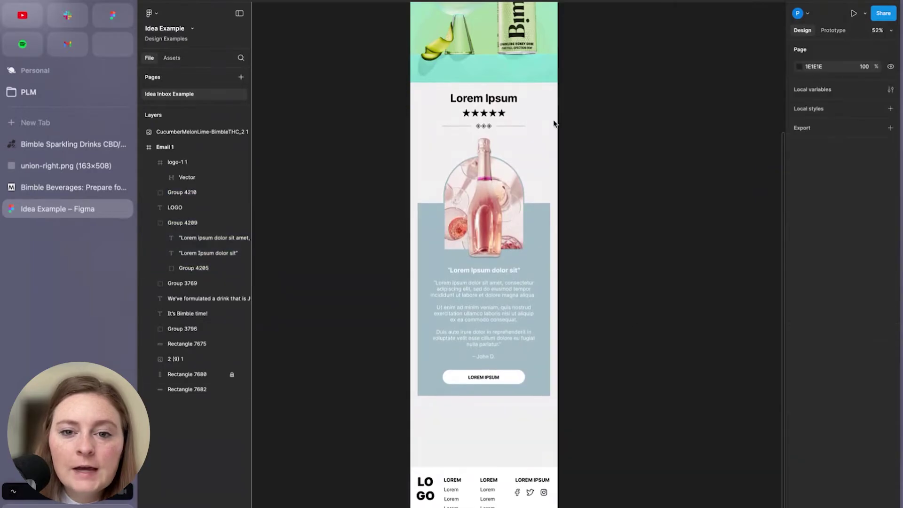
Move the gradient strip behind the review title up to the cocktail image's lower edge, at about Y 917
click(552, 100)
scroll(552, 155, up, 3)
scroll(558, 235, up, 2)
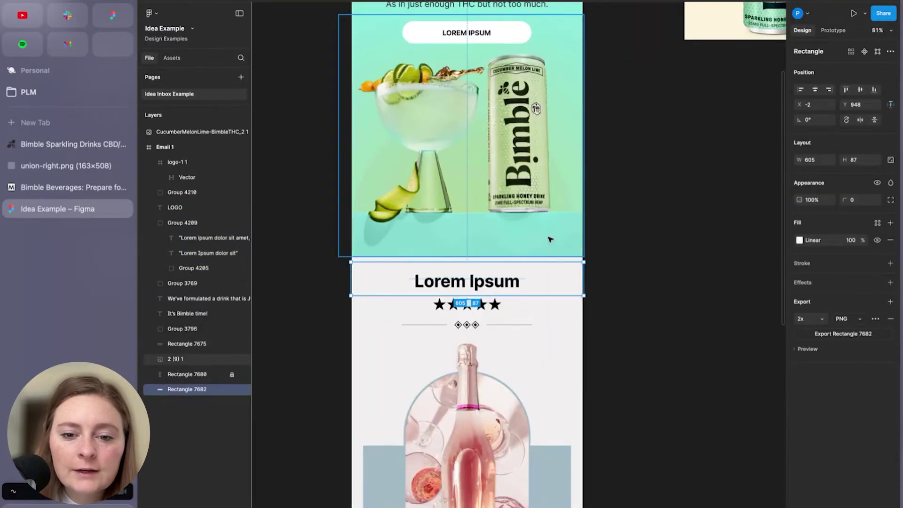
drag(573, 279, 570, 271)
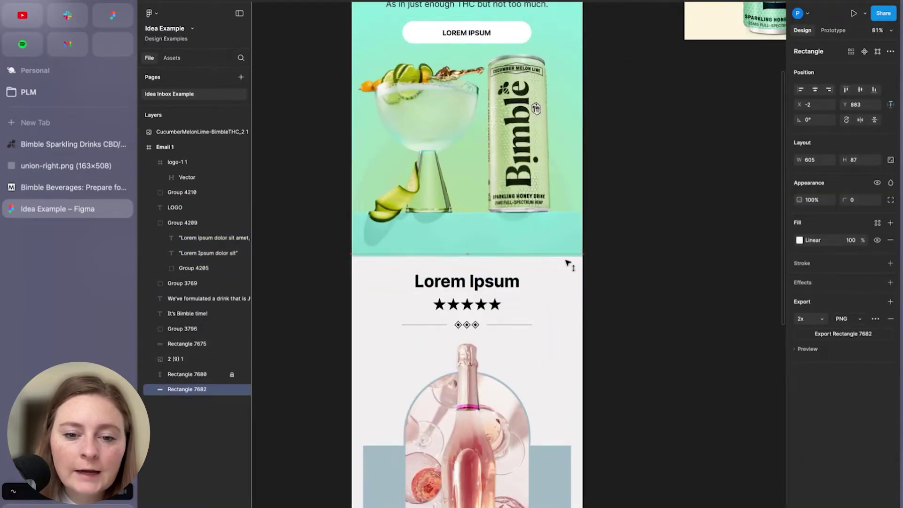
click(569, 323)
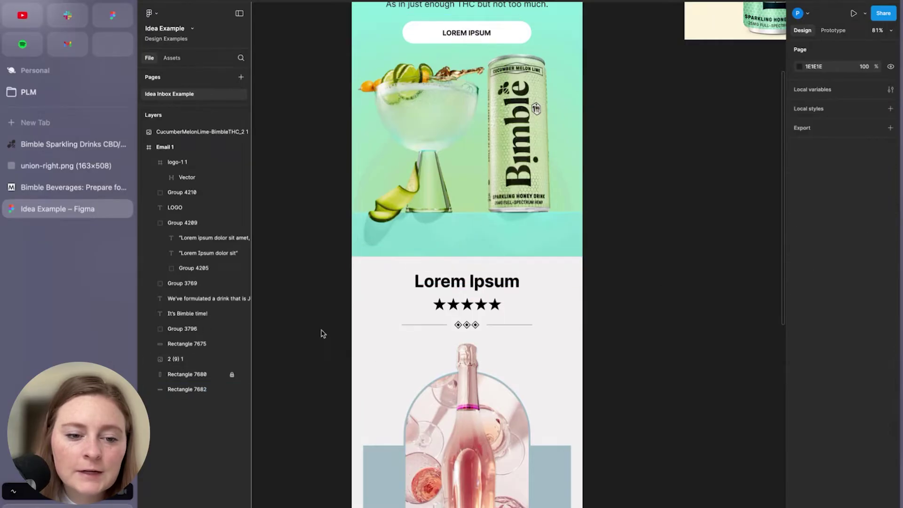
Unlock the light grey background rectangle and fill it with 84DACF sampled from the lower part of the cocktail image
click(204, 376)
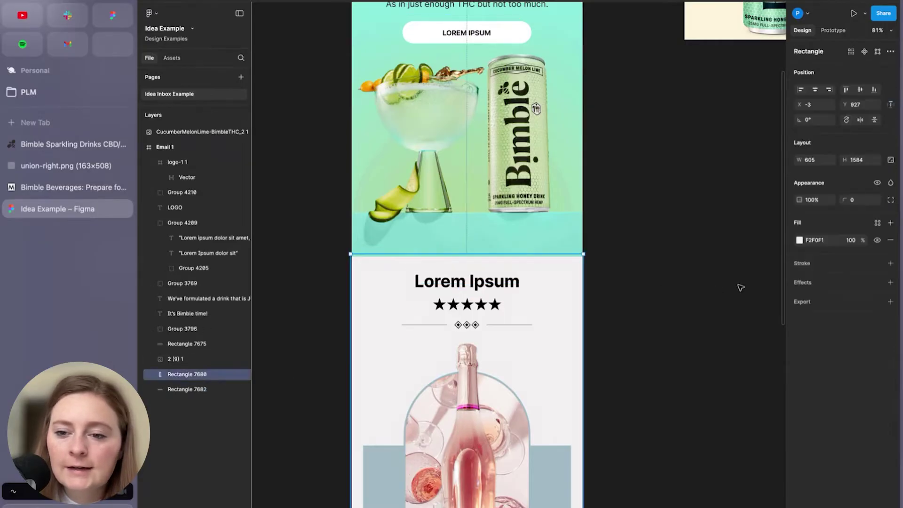
click(800, 240)
key(i)
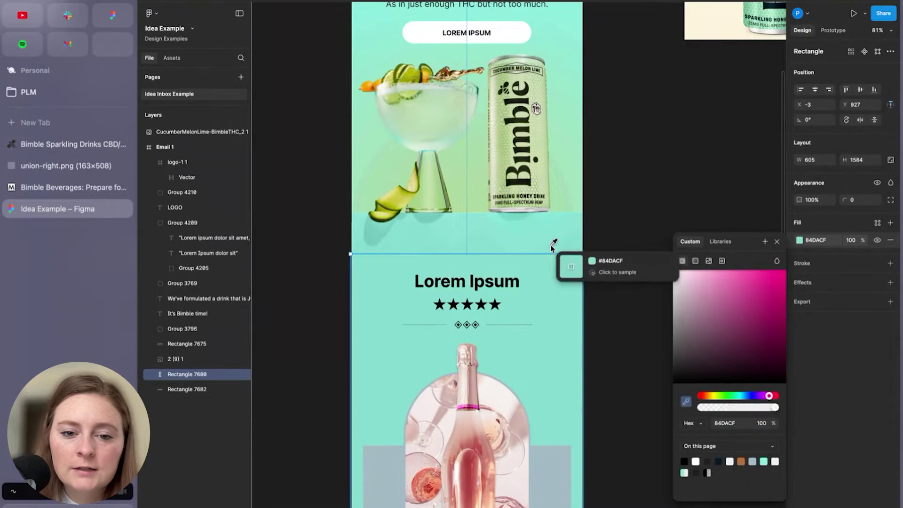
click(555, 246)
click(620, 274)
Bring the gradient strip in front of the cocktail image and place it over the image's lower edge, at about X 3, Y 883
scroll(531, 259, up, 5)
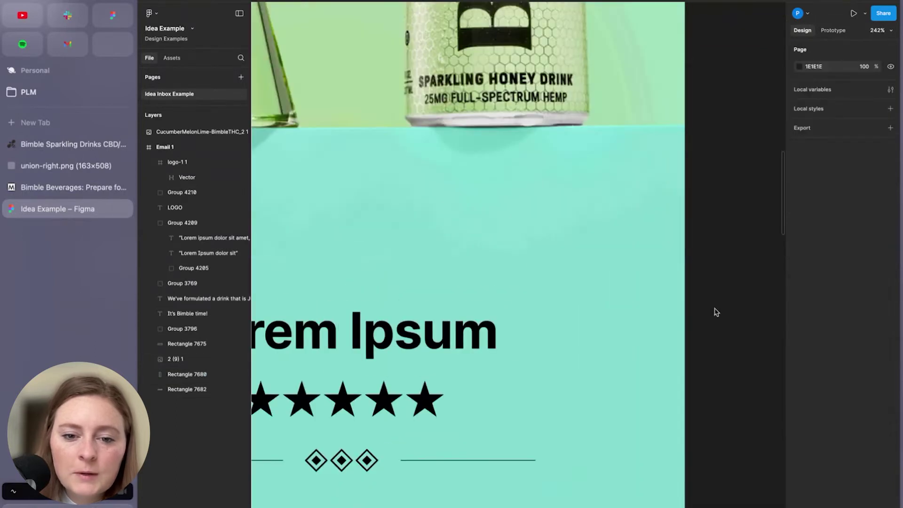
scroll(731, 322, down, 4)
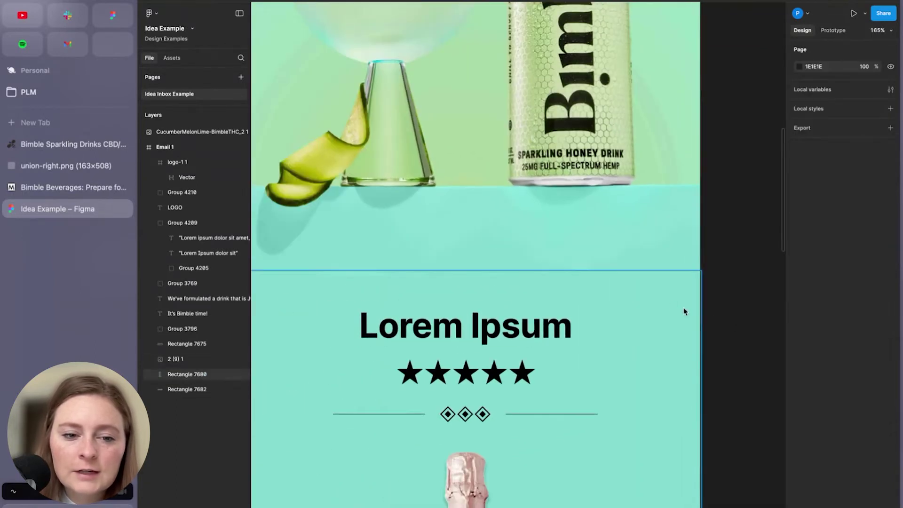
click(189, 391)
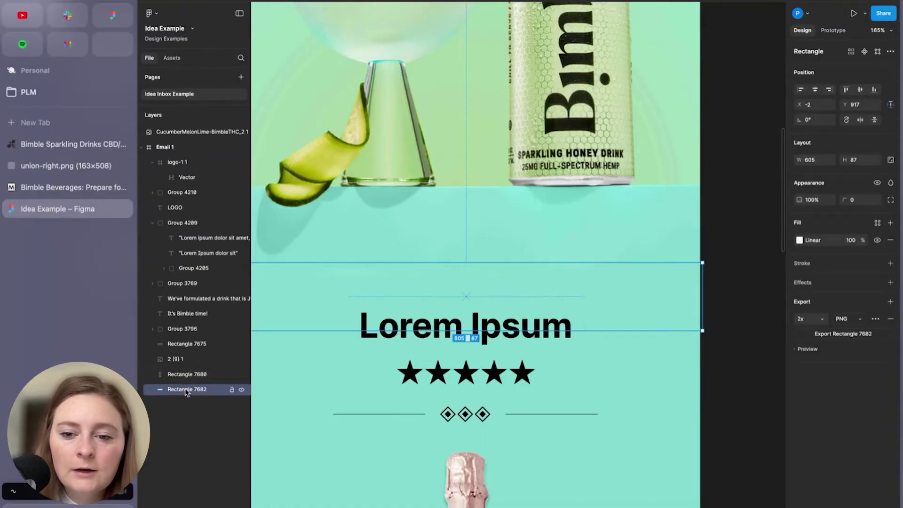
drag(621, 293, 634, 244)
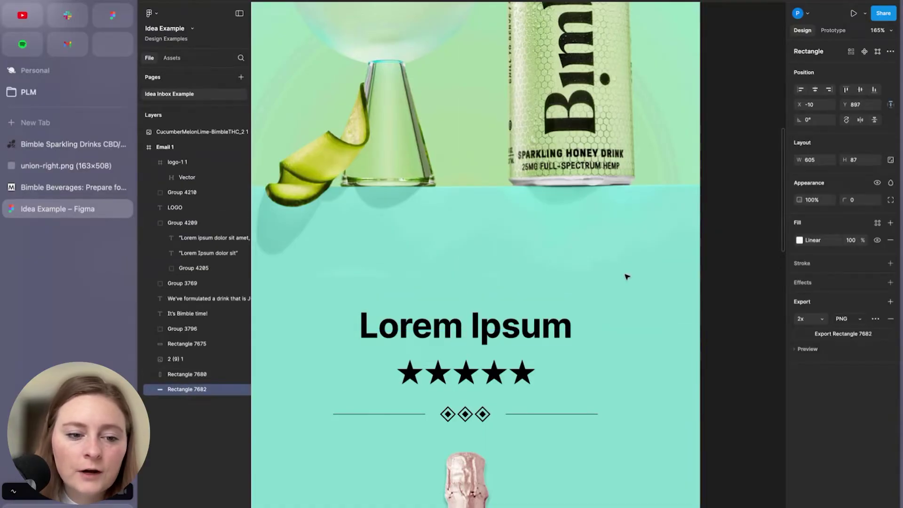
drag(627, 277, 628, 280)
drag(200, 335, 201, 337)
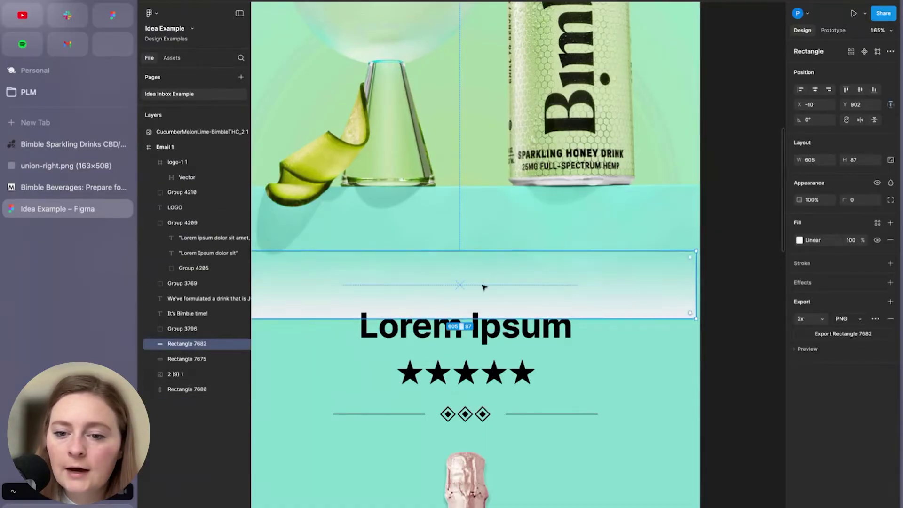
Set the 100% stop of the strip's linear gradient to 84DACF, sampled from the teal background
click(799, 240)
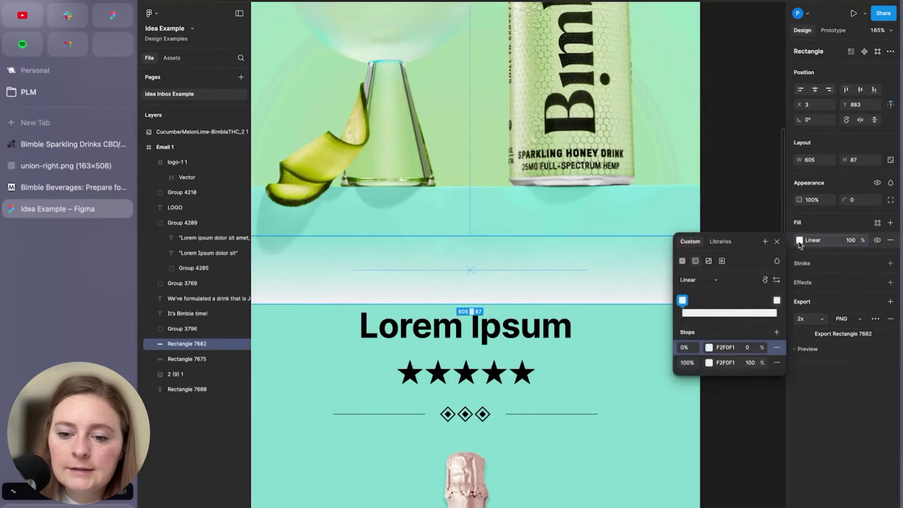
click(709, 363)
click(326, 353)
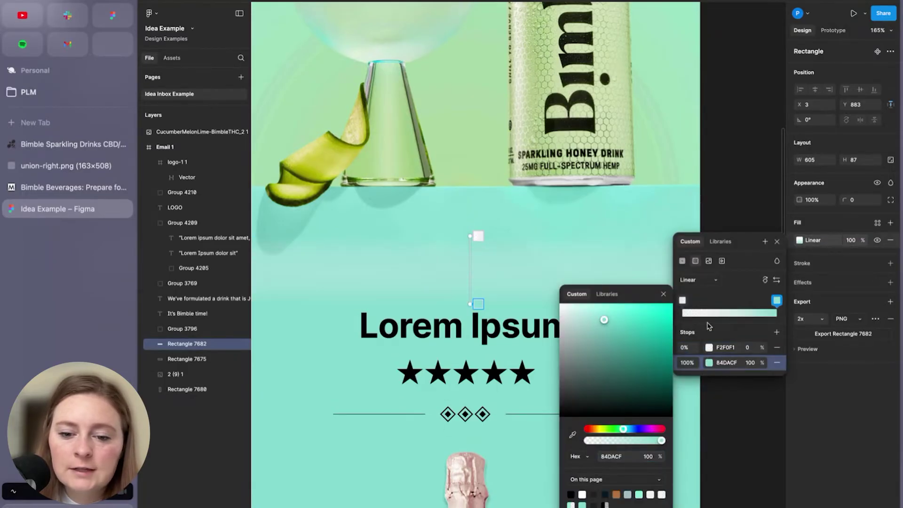
Set the 0% stop of the strip's gradient to 88DED3, sampled from the teal area above it, at 0% opacity
click(709, 348)
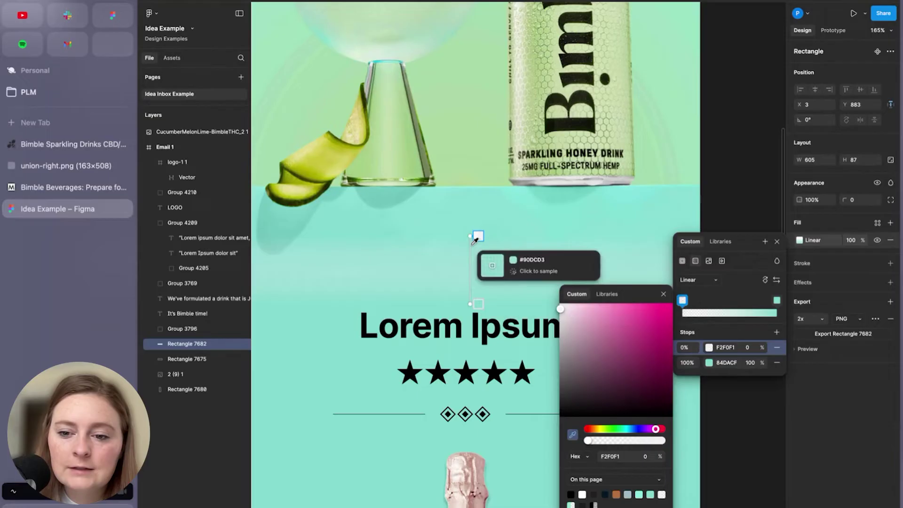
click(467, 207)
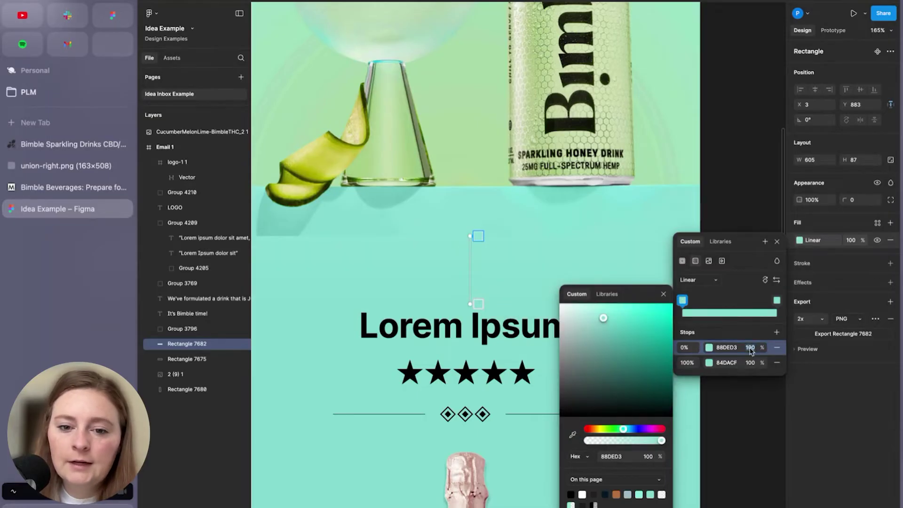
text(0)
key(Return)
click(737, 161)
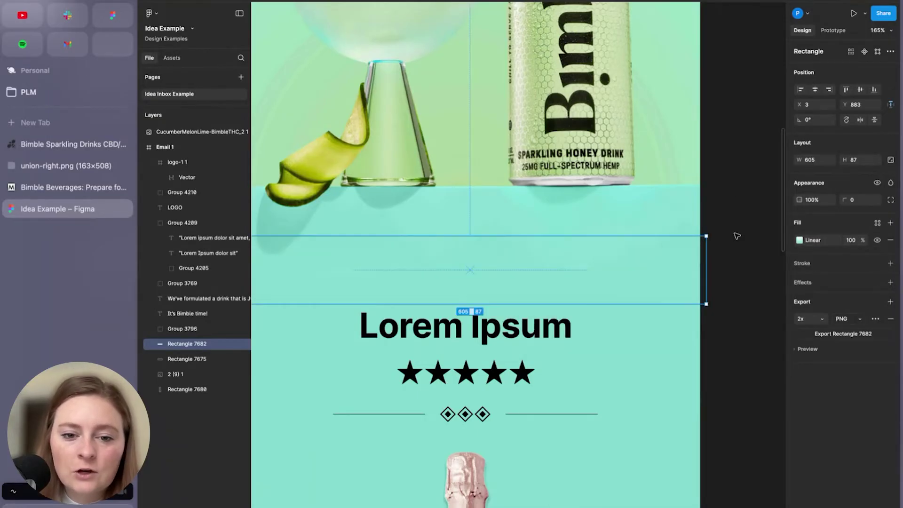
Move the gradient strip up slightly over the cocktail image's lower edge, to about Y 865
click(735, 233)
scroll(731, 274, down, 2)
drag(663, 276, 664, 268)
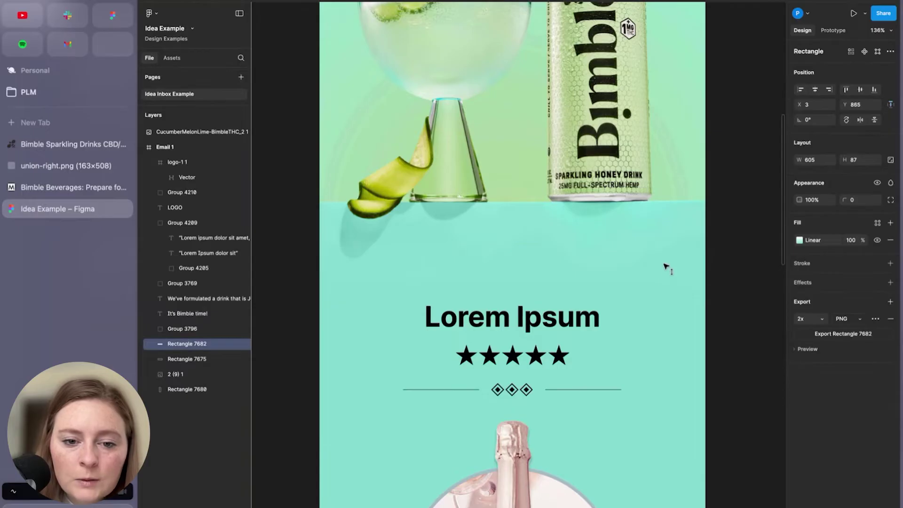
key(Escape)
Examine how the cocktail image blends into the teal background and how the review section beneath it is grouped
scroll(389, 276, up, 5)
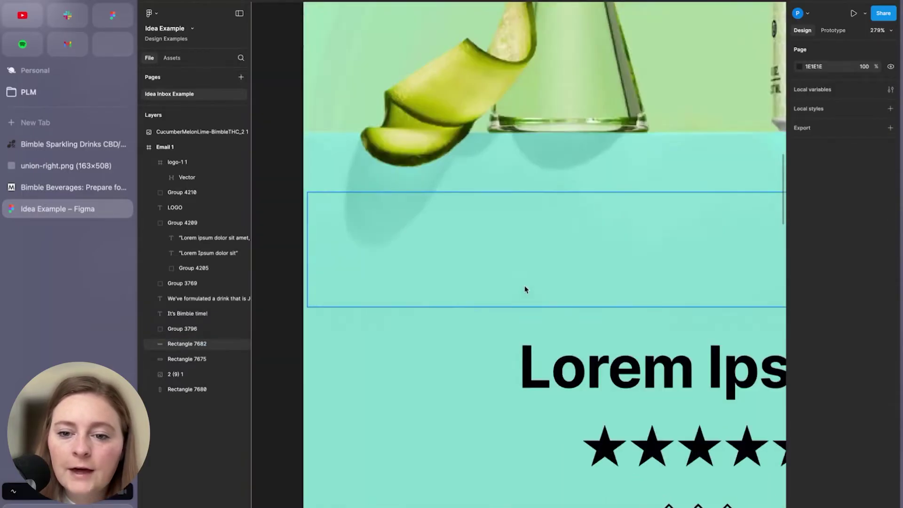
scroll(525, 290, down, 7)
drag(730, 326, 635, 294)
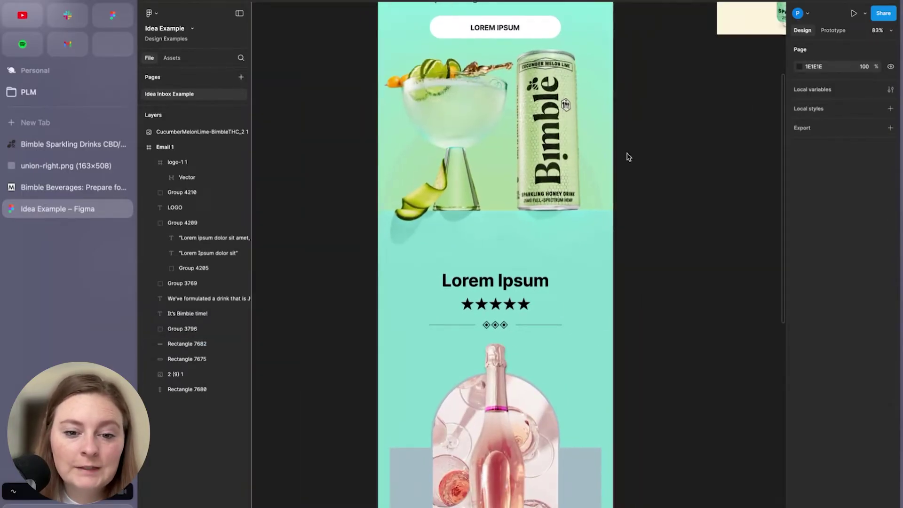
scroll(629, 156, up, 3)
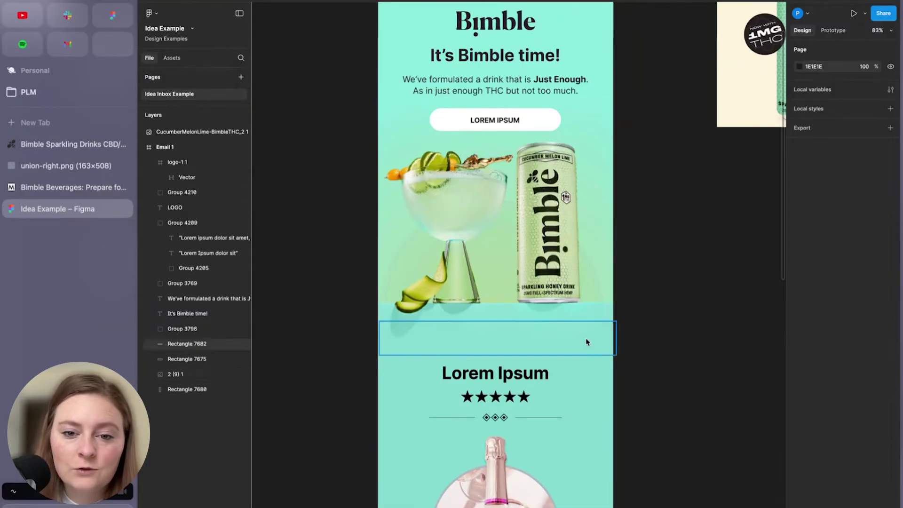
scroll(587, 342, down, 5)
click(551, 273)
scroll(551, 273, down, 1)
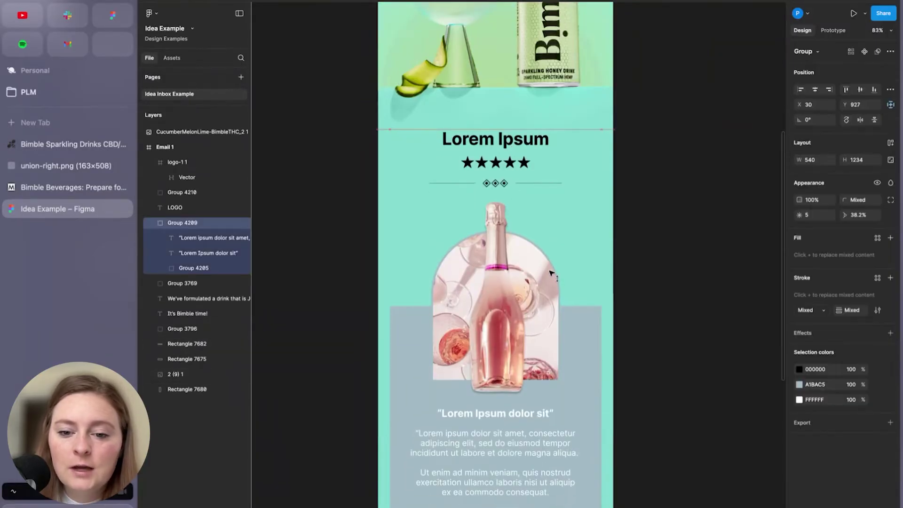
click(703, 305)
double_click(583, 371)
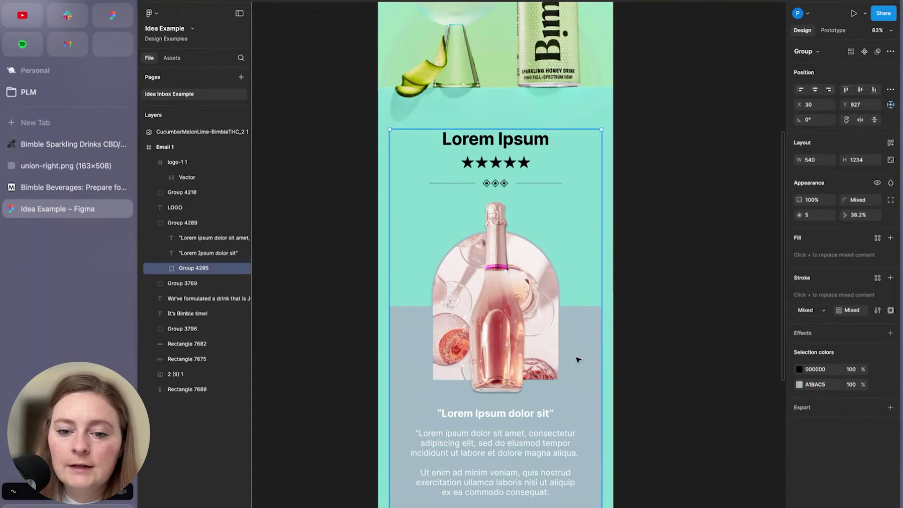
click(720, 264)
Move the square product can image on the canvas closer beside the email, to about X 688, Y 373
drag(702, 193, 612, 360)
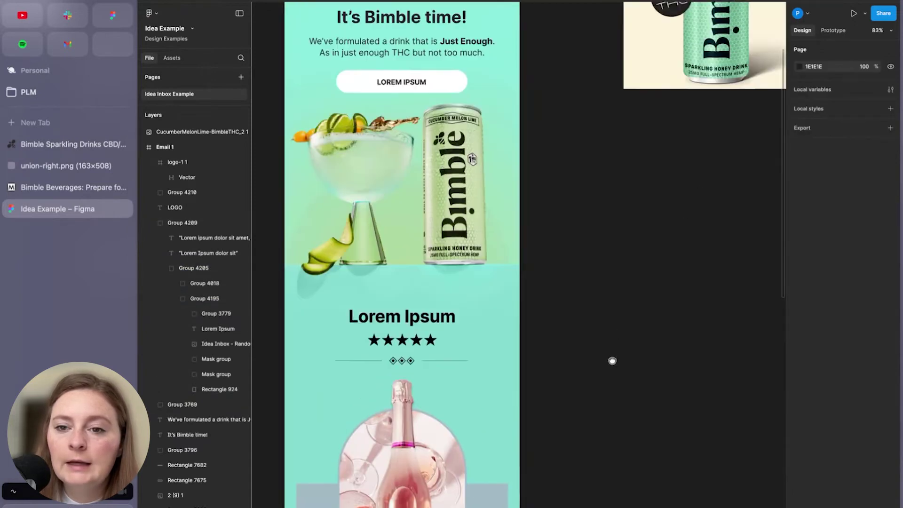
drag(620, 259, 563, 343)
click(661, 110)
drag(661, 110, 593, 284)
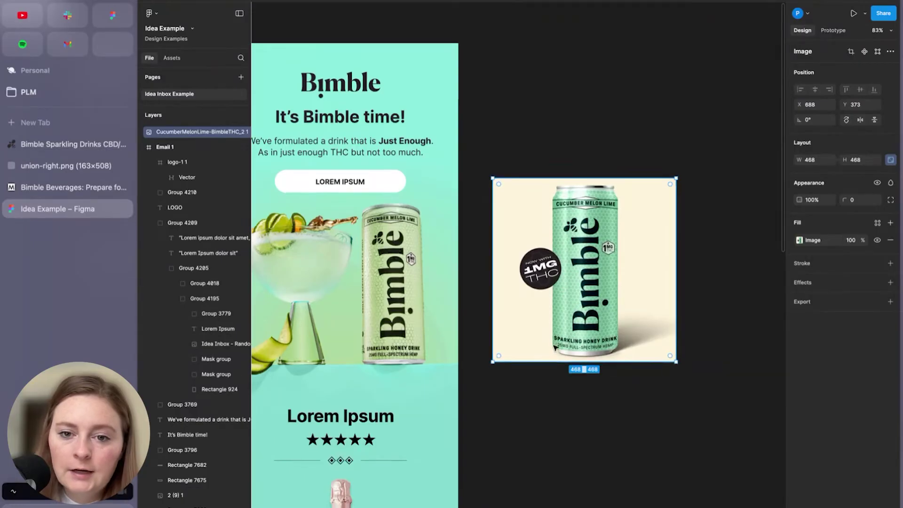
scroll(515, 363, down, 3)
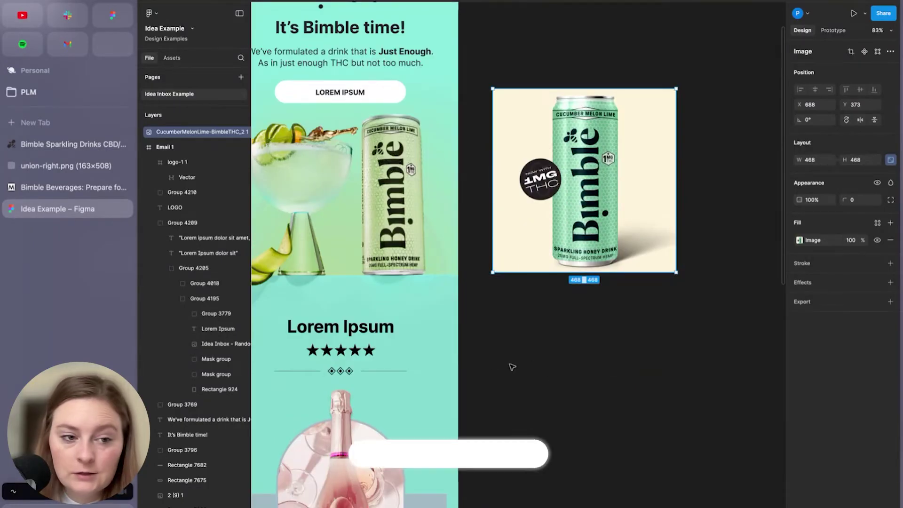
drag(512, 366, 569, 339)
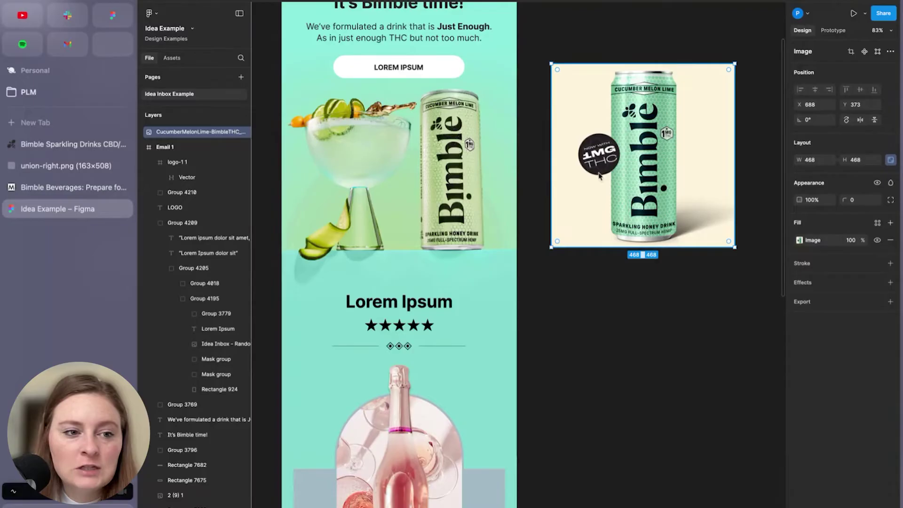
Switch to Pixelcut's Background Remover and upload the Cucumber Melon Lime can image to cut out its background
click(42, 126)
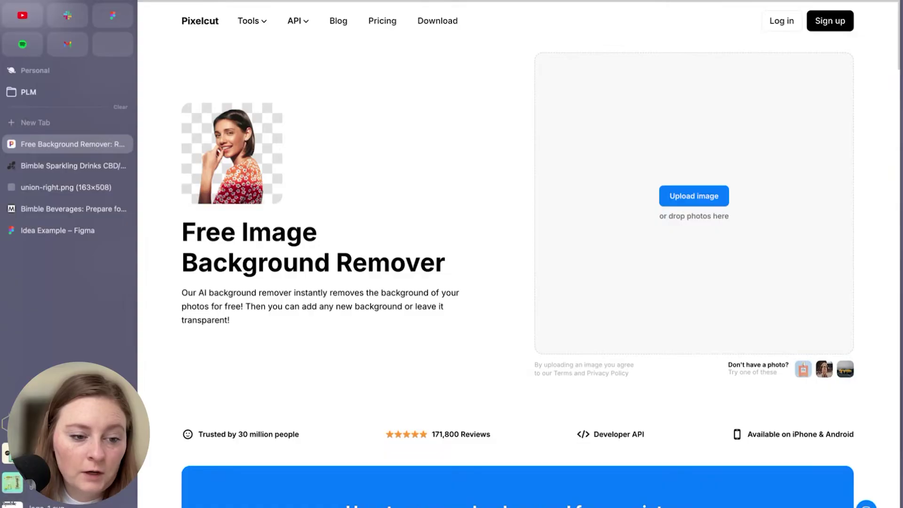
drag(12, 482, 642, 204)
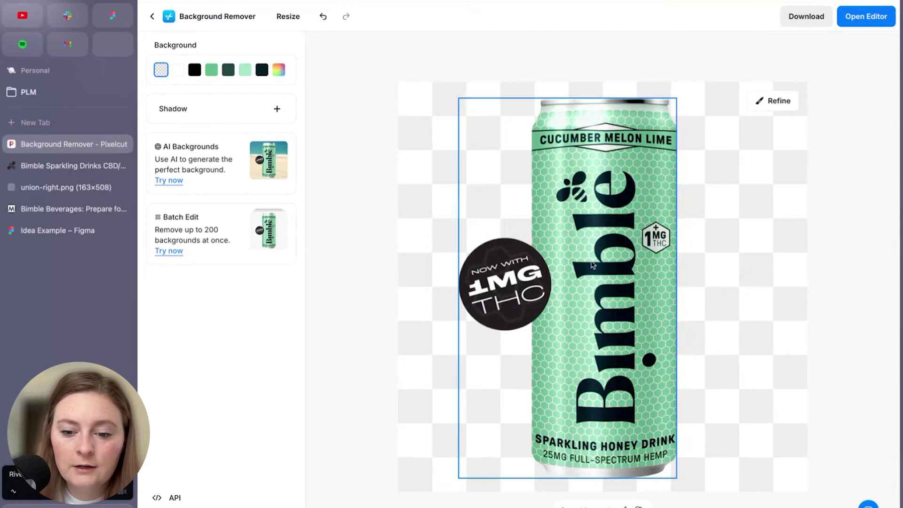
Shrink and reposition the cut-out can within its square canvas and add an AI shadow beneath it
drag(677, 479, 620, 377)
drag(589, 357, 640, 370)
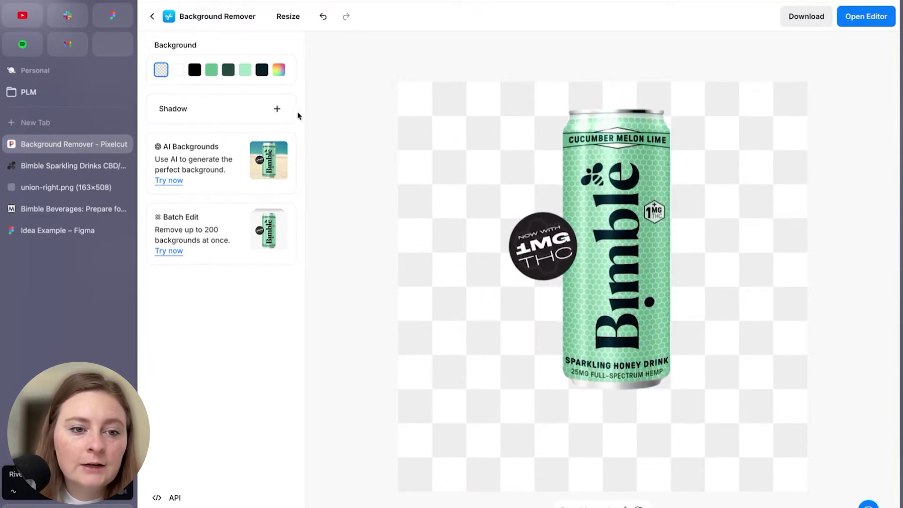
click(277, 109)
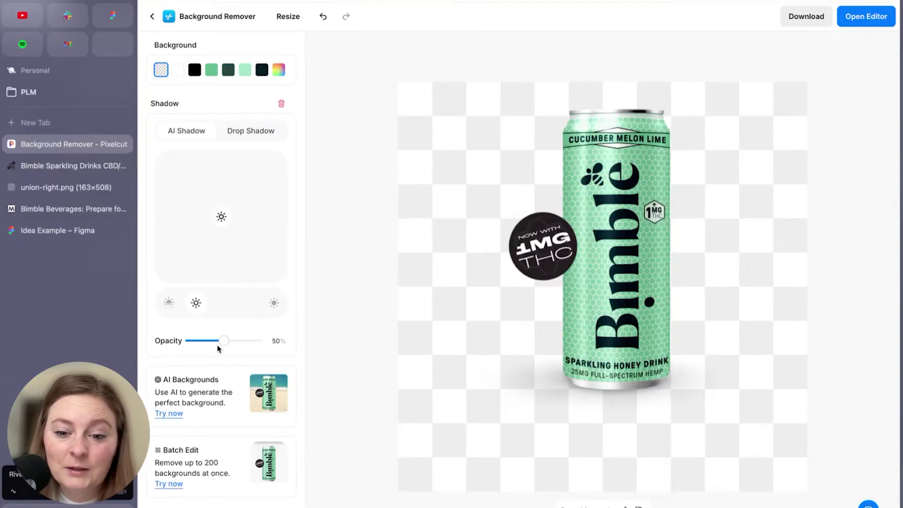
drag(206, 345, 217, 347)
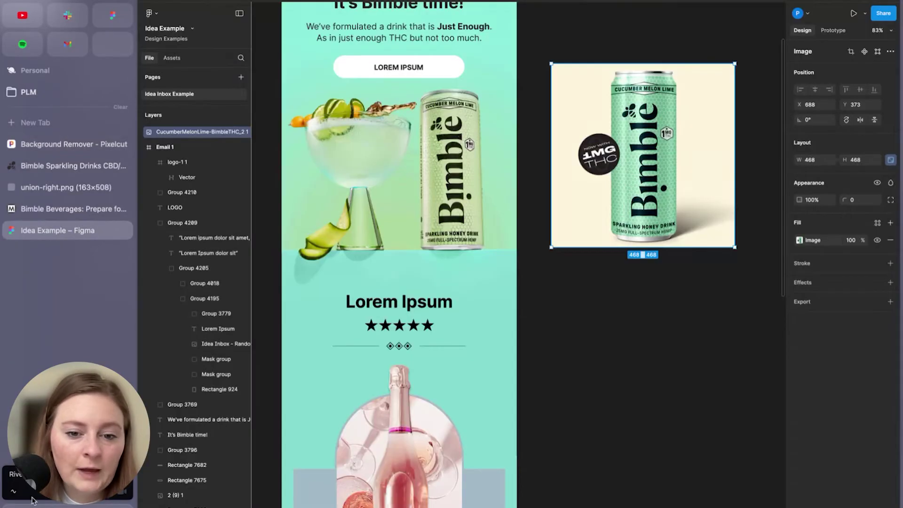
In Figma, replace the rosé bottle with the imported cut-out can, about 525 by 415, over the arch at about X 22, Y 1217
drag(13, 484, 704, 329)
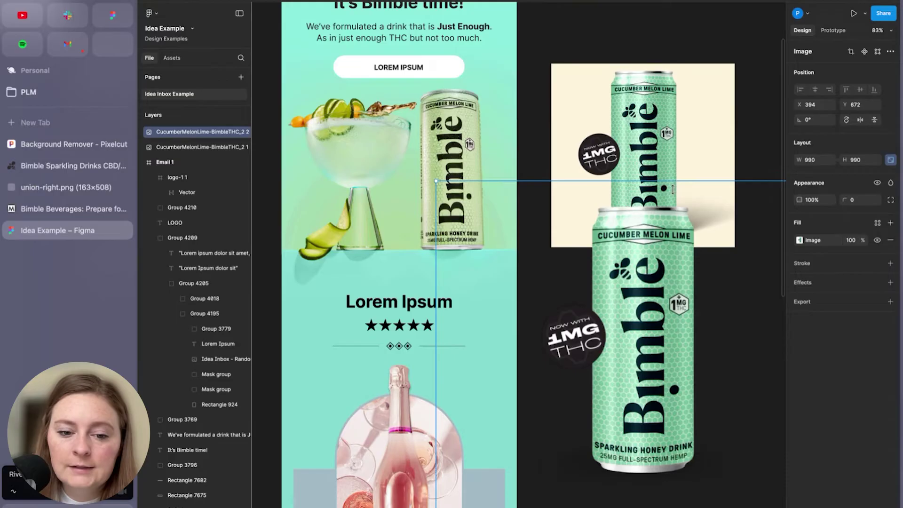
scroll(551, 317, down, 5)
click(410, 331)
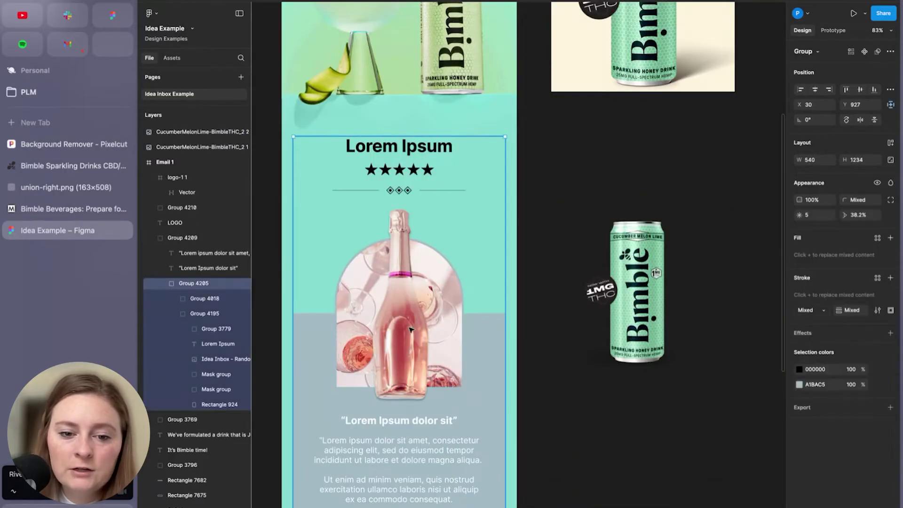
double_click(407, 351)
key(Delete)
drag(640, 318, 403, 366)
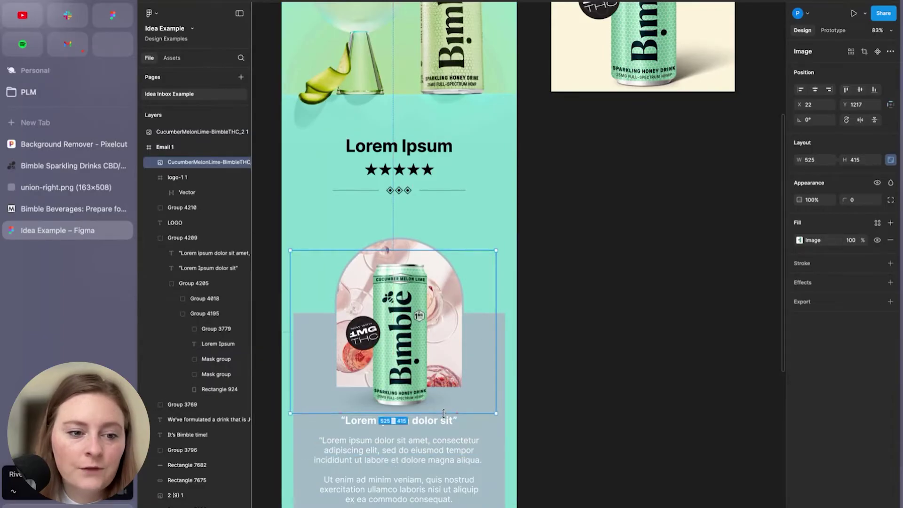
key(Escape)
Find the photo of people with Bimble cans around a wooden table on the brand's home page and save it
click(73, 166)
scroll(395, 73, up, 3)
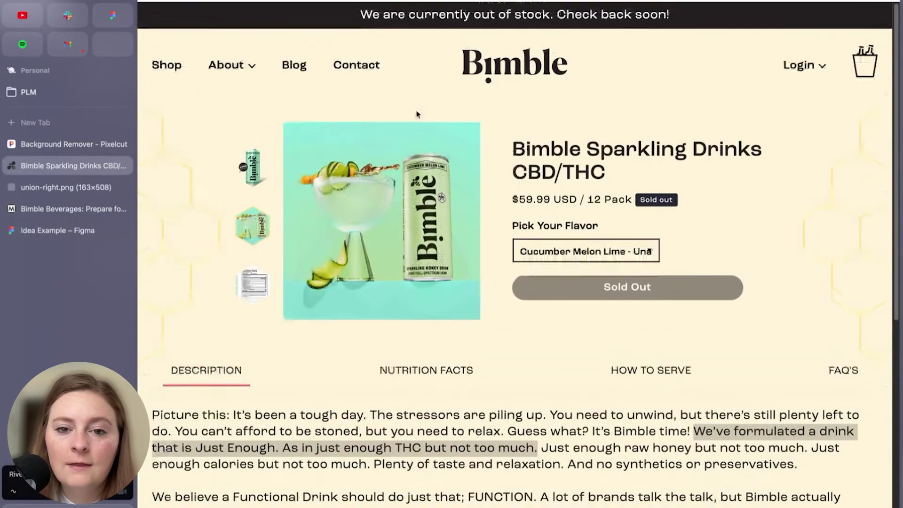
key(super+bracketleft)
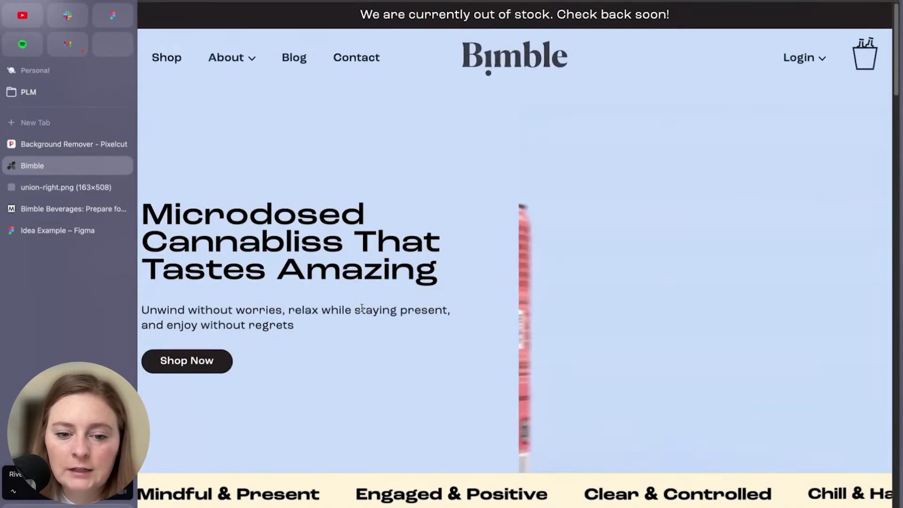
scroll(413, 336, down, 15)
scroll(309, 373, up, 5)
scroll(373, 349, down, 10)
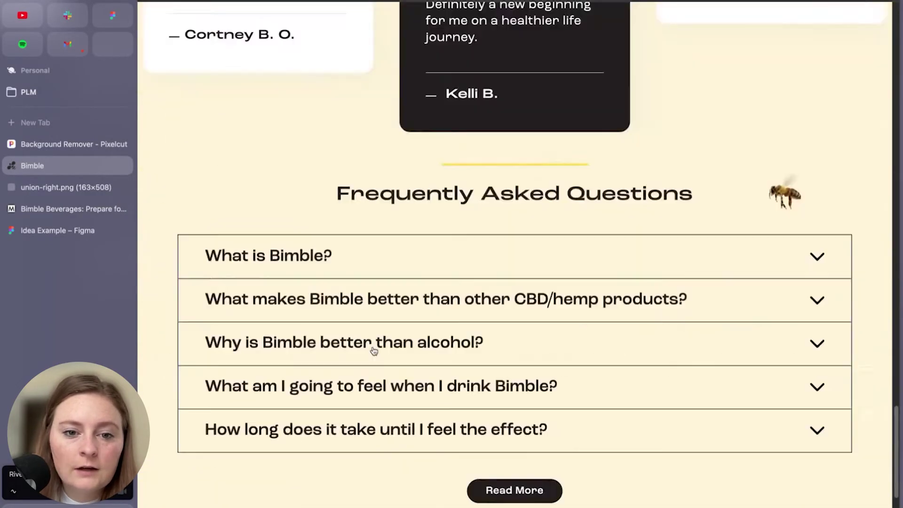
scroll(373, 351, up, 8)
scroll(373, 350, up, 7)
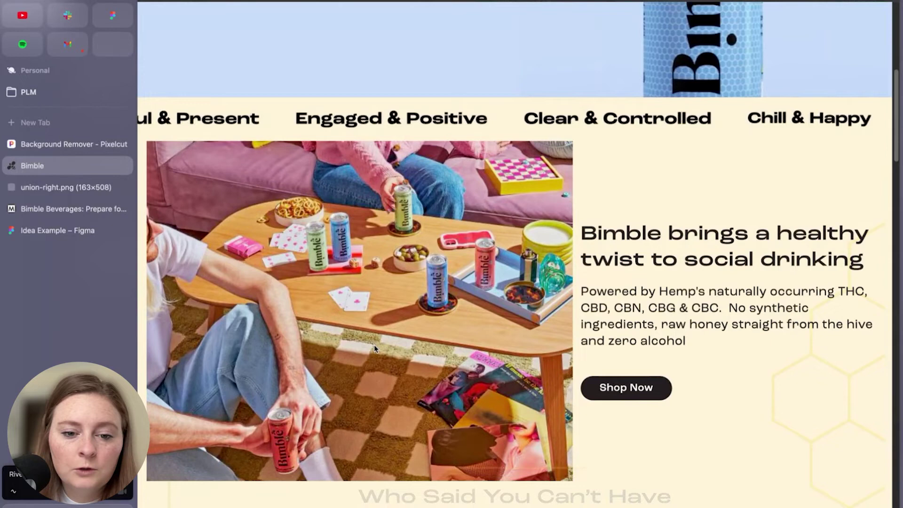
right_click(360, 244)
click(422, 338)
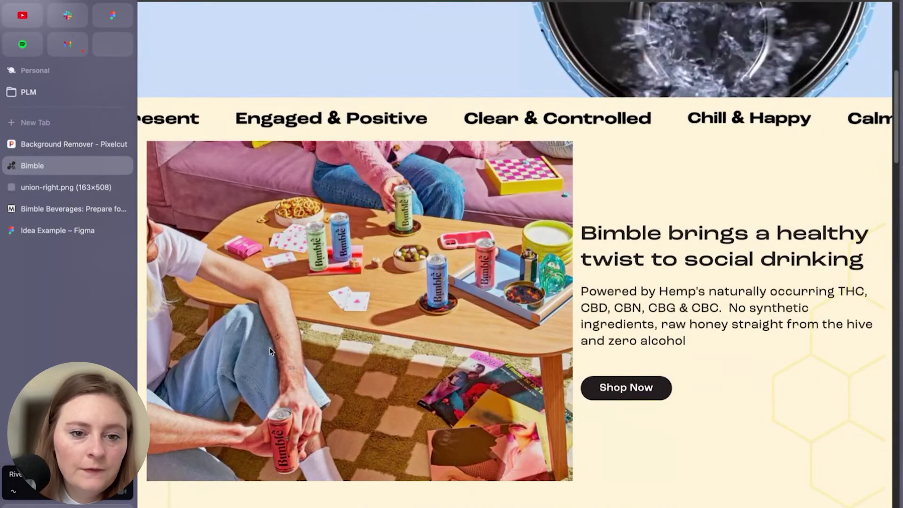
key(Return)
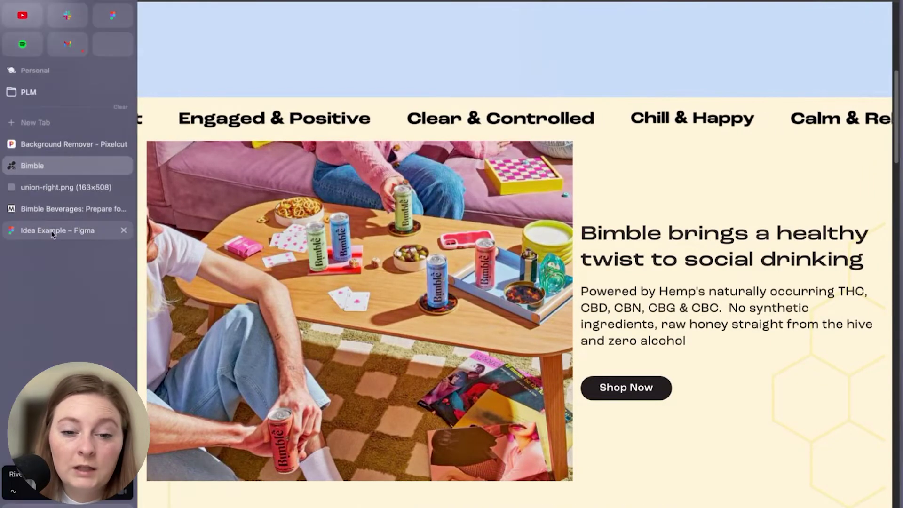
Return to the Figma file and replace the masked drinks photo in the arch with the saved table photo
click(45, 230)
key(ctrl+v)
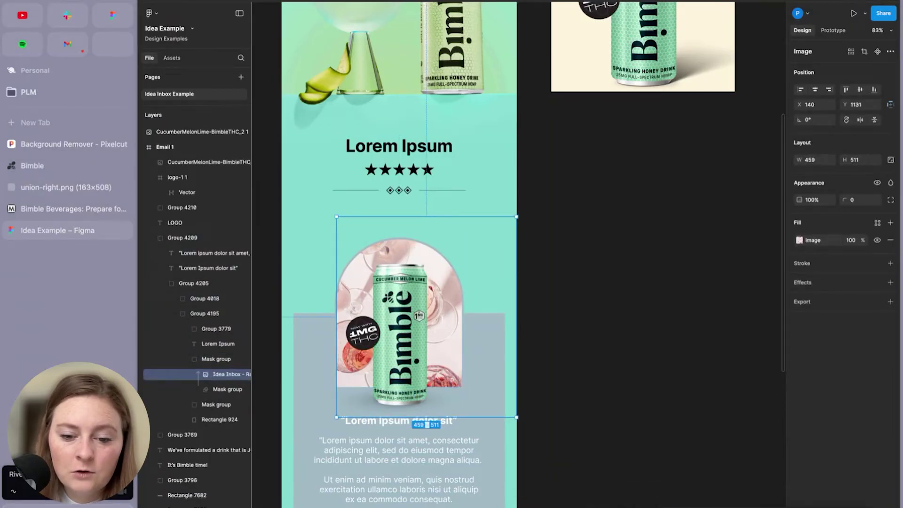
click(510, 507)
click(511, 502)
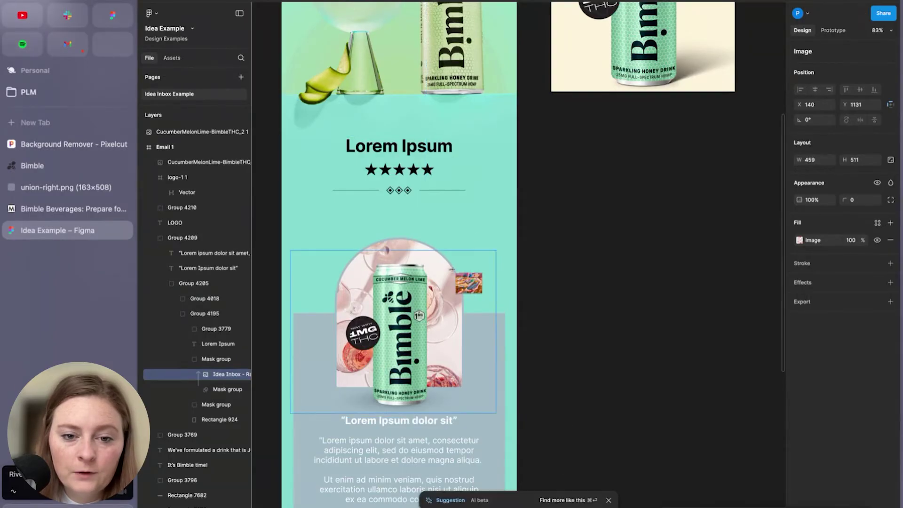
click(414, 247)
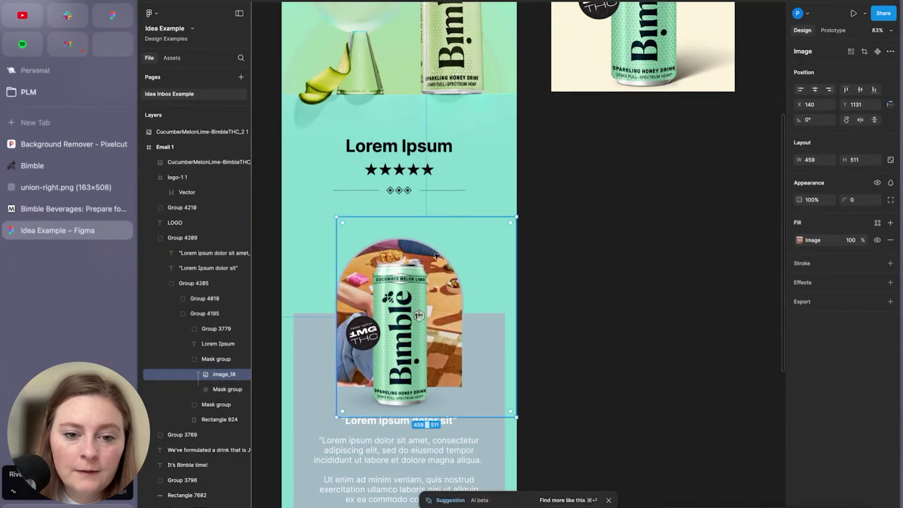
Set the arch photo's fill to Crop and reposition it so the green and red cans flank the cut-out can
double_click(406, 246)
click(705, 282)
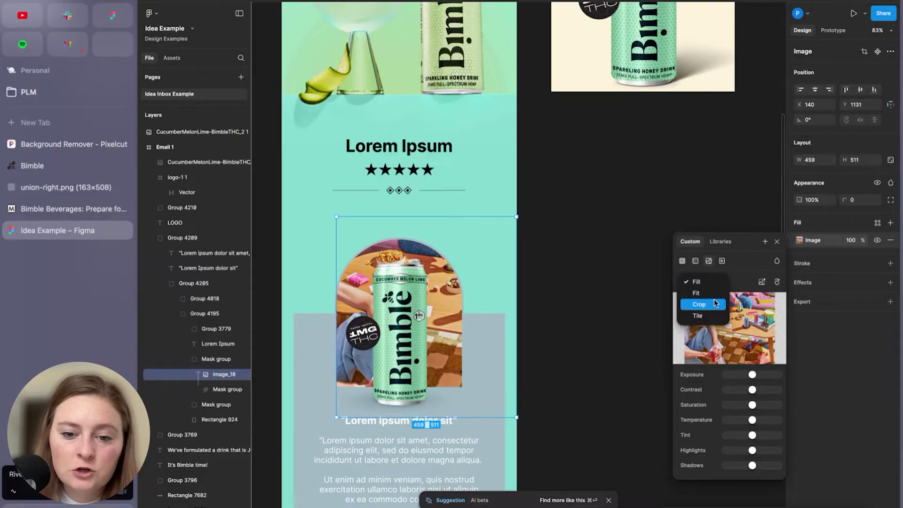
click(714, 300)
drag(621, 285, 469, 337)
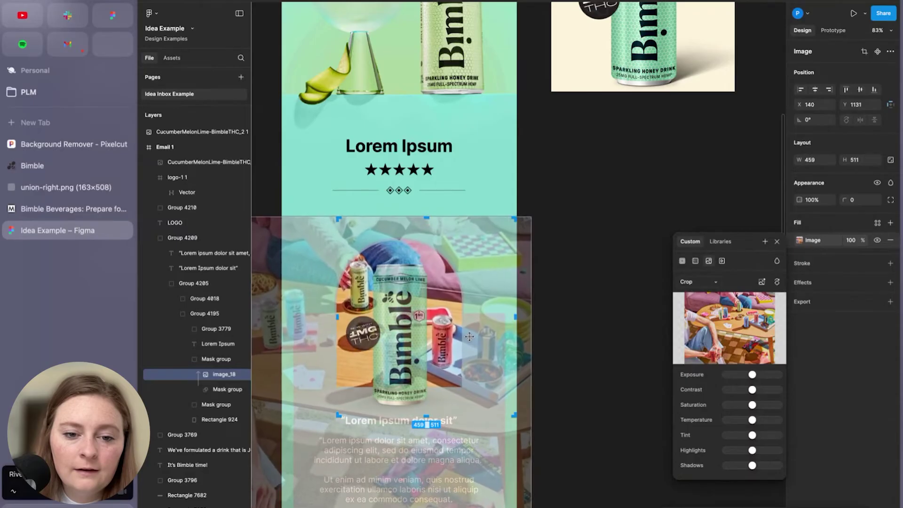
click(610, 262)
click(610, 264)
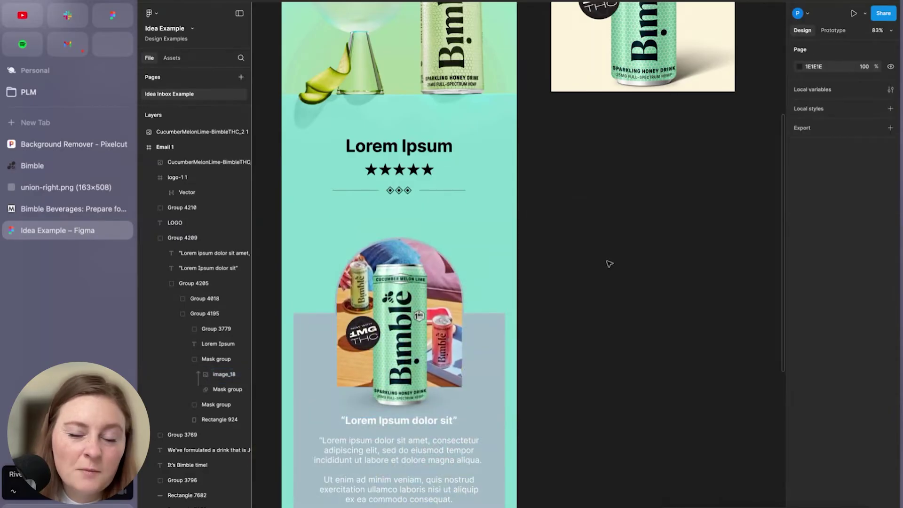
scroll(594, 300, down, 2)
scroll(595, 298, up, 5)
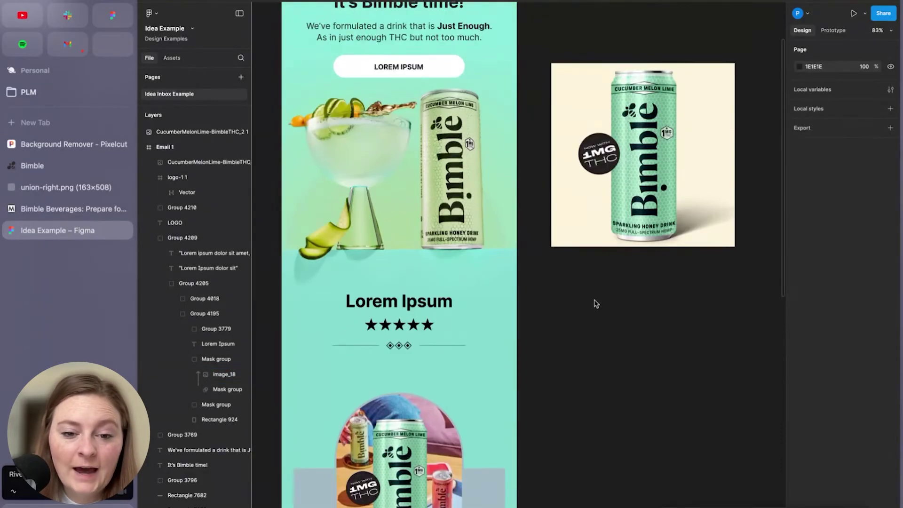
scroll(596, 304, down, 3)
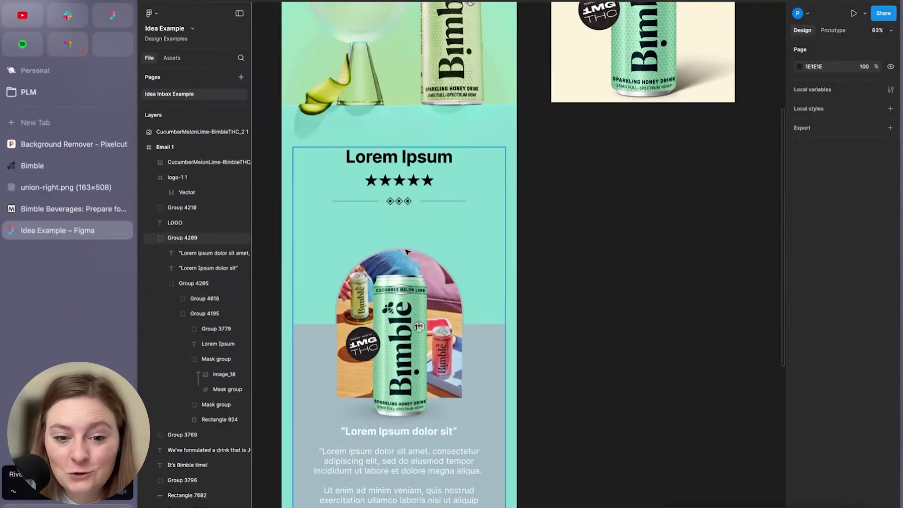
On the Bimble website, go past the flavour section and open the brand's Instagram profile
click(66, 167)
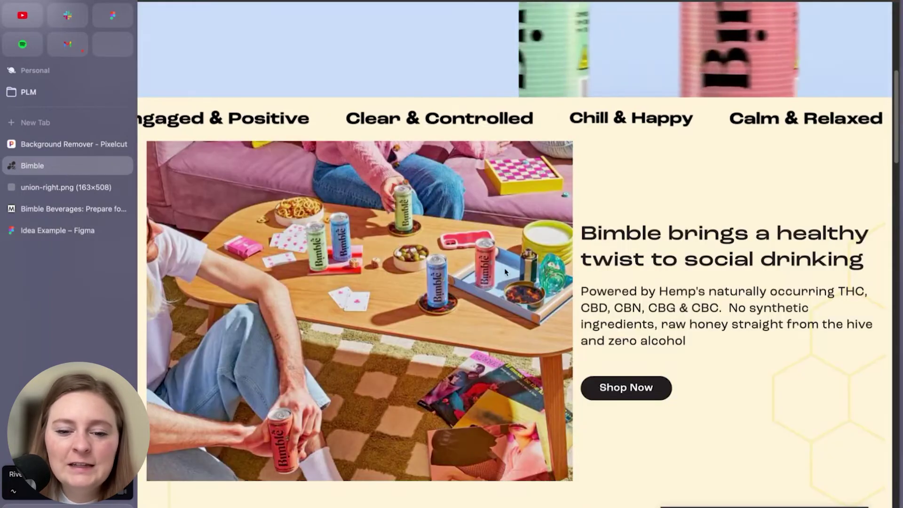
scroll(415, 145, down, 5)
scroll(416, 145, down, 15)
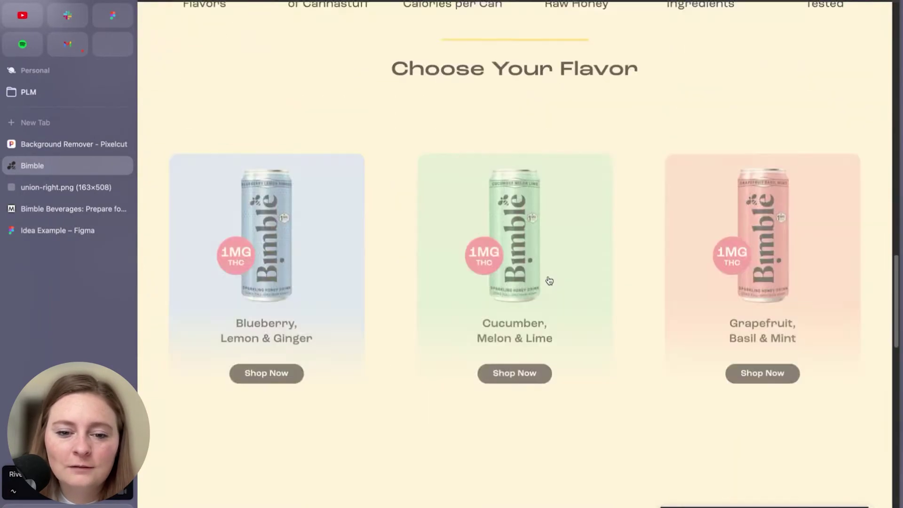
scroll(537, 281, down, 15)
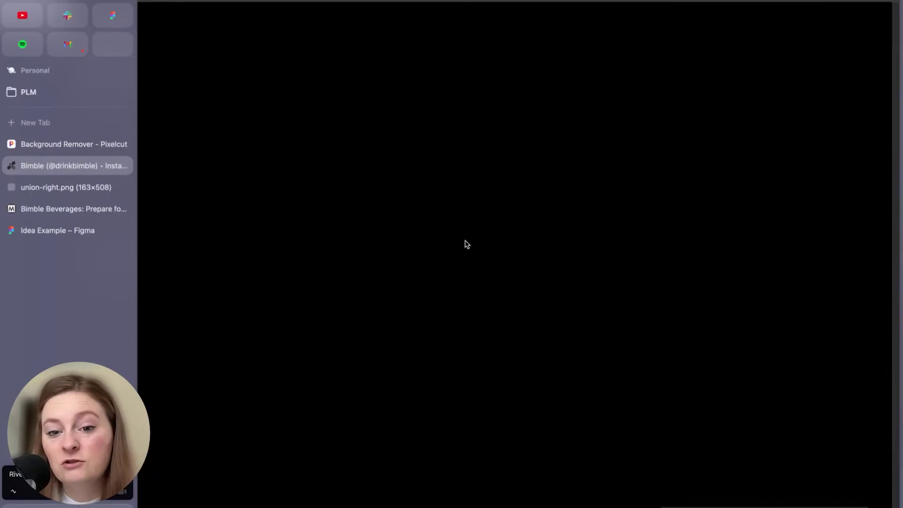
Browse the brand's Instagram posts for a background image that suits the green can, viewing the cucumber melon lime bottle post
scroll(837, 292, down, 5)
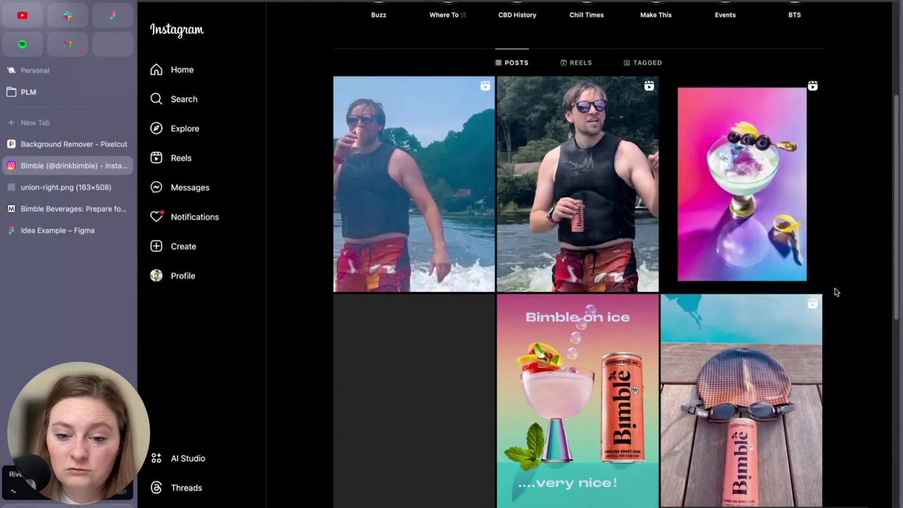
scroll(837, 277, down, 8)
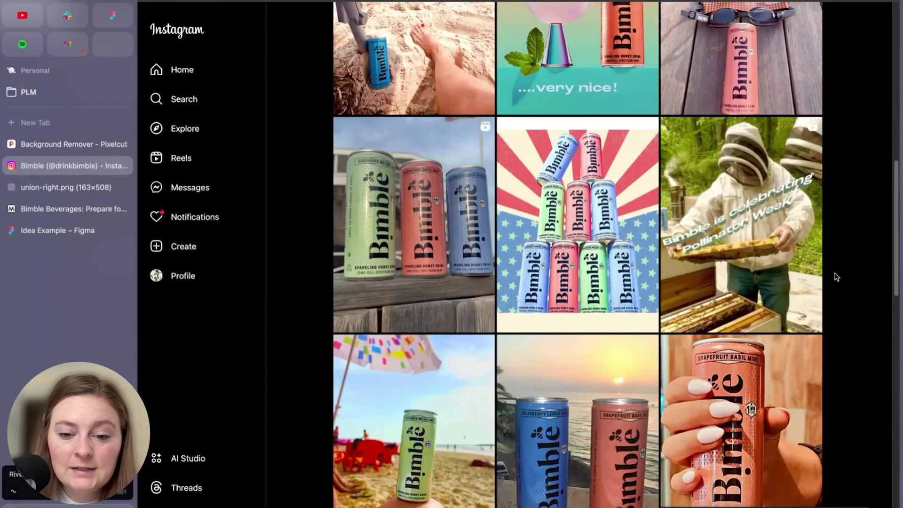
scroll(837, 278, down, 18)
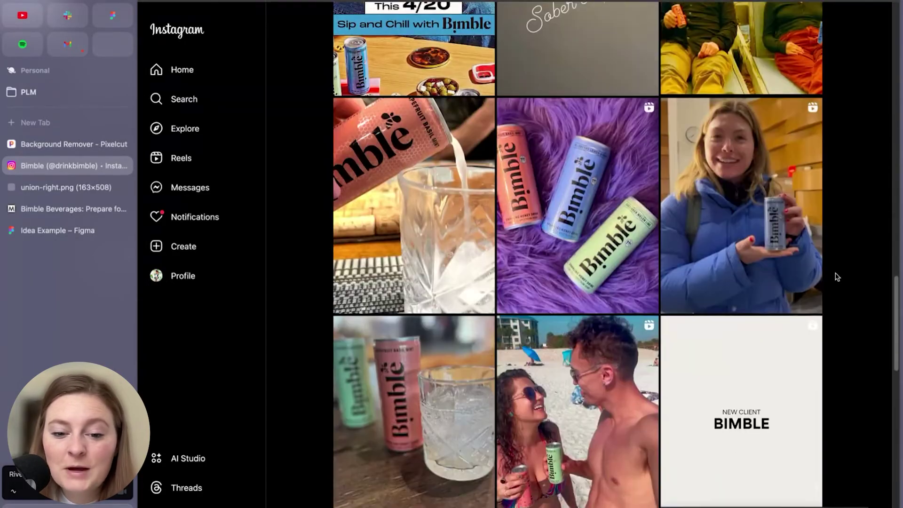
scroll(837, 277, down, 20)
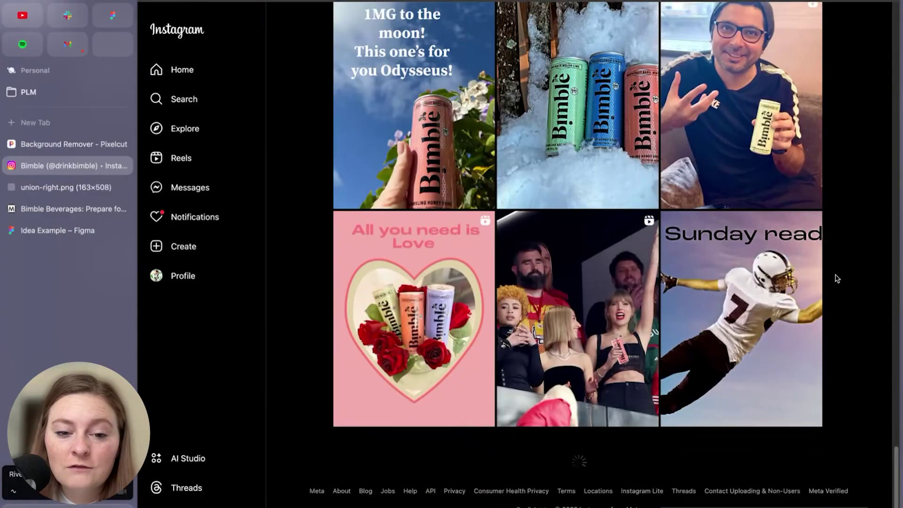
scroll(837, 278, down, 20)
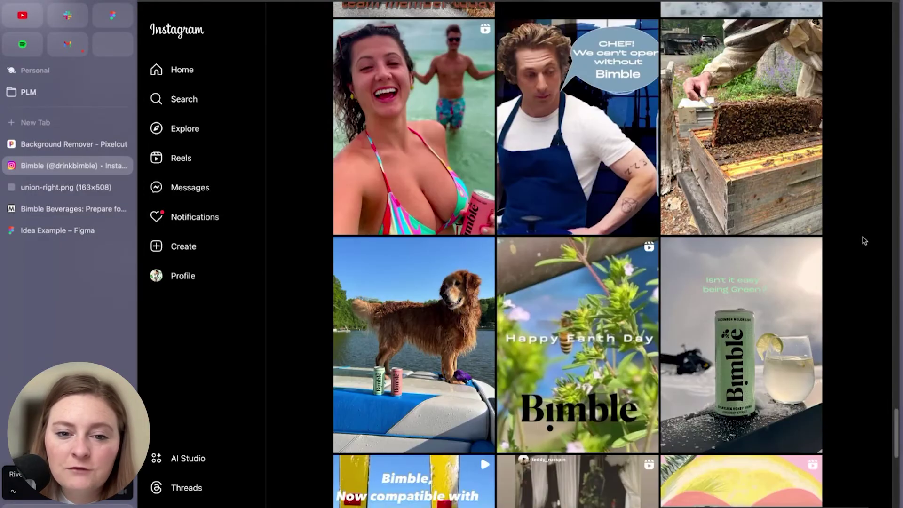
scroll(864, 242, down, 12)
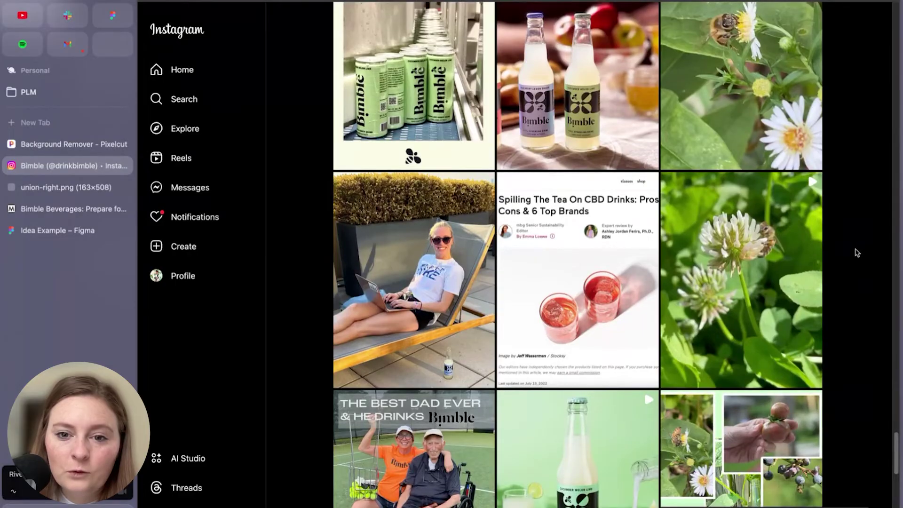
scroll(857, 252, down, 13)
scroll(857, 252, up, 11)
scroll(859, 253, down, 2)
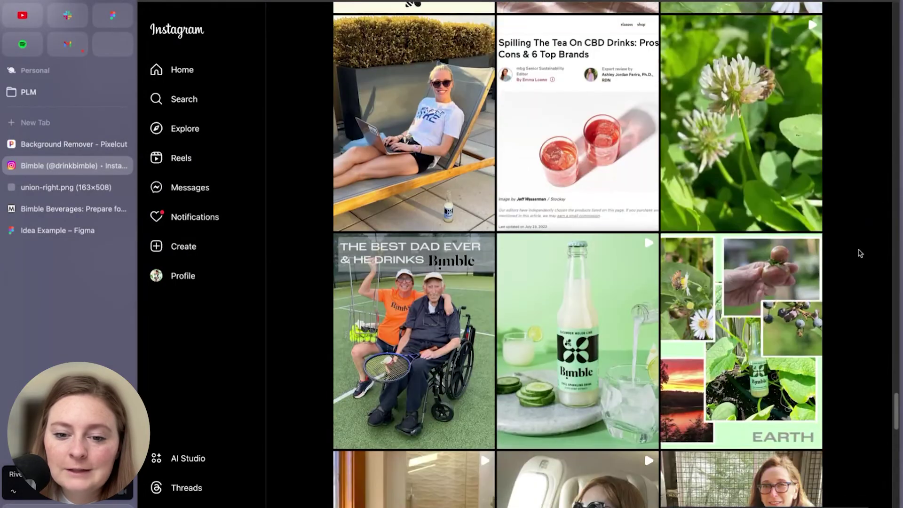
click(595, 403)
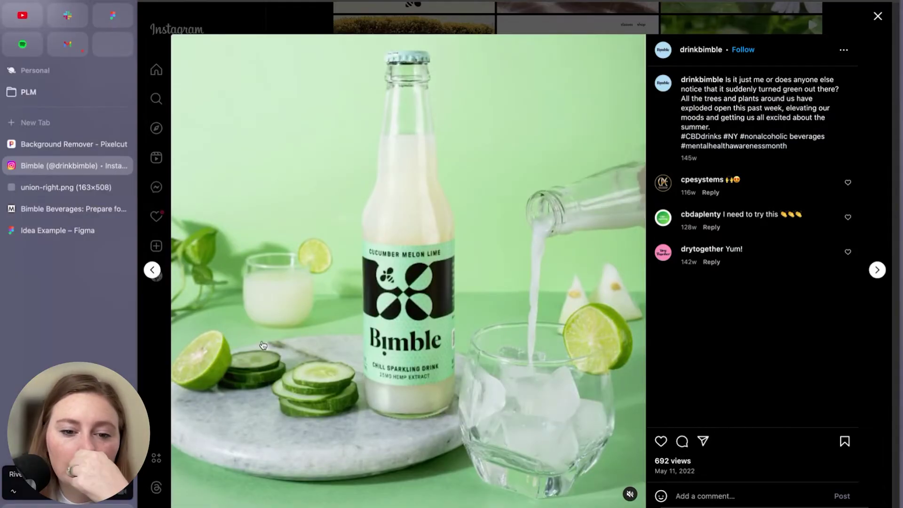
key(Escape)
Find the close-up photo of a lime slice further down the brand's Instagram feed and open its post
scroll(675, 362, down, 10)
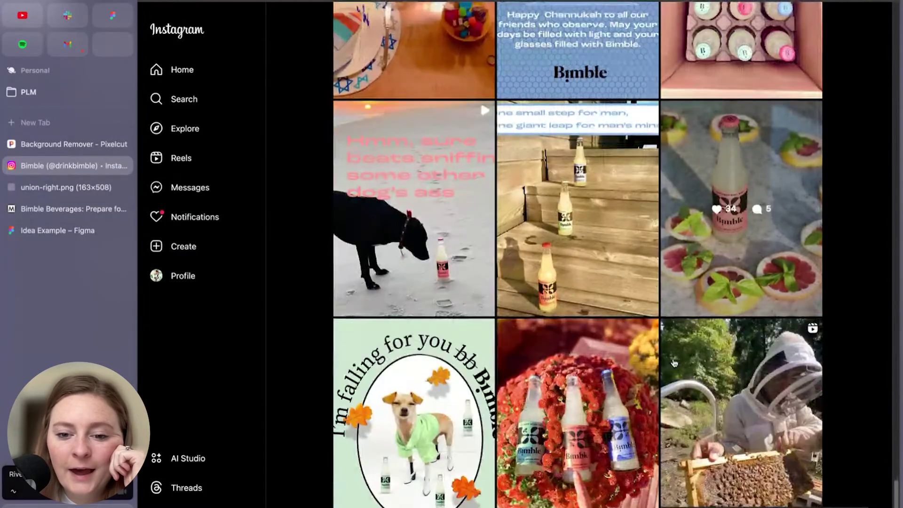
scroll(674, 362, down, 5)
scroll(674, 365, down, 11)
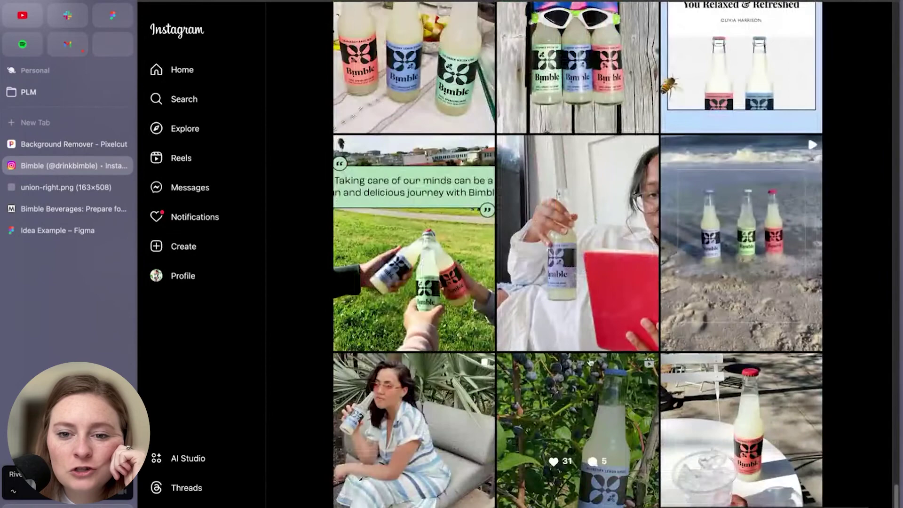
scroll(599, 358, up, 4)
scroll(599, 358, down, 10)
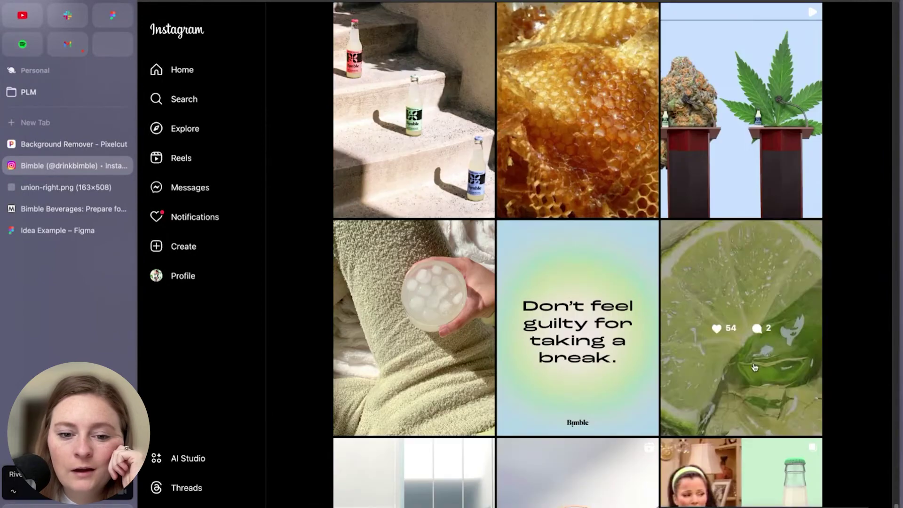
click(751, 371)
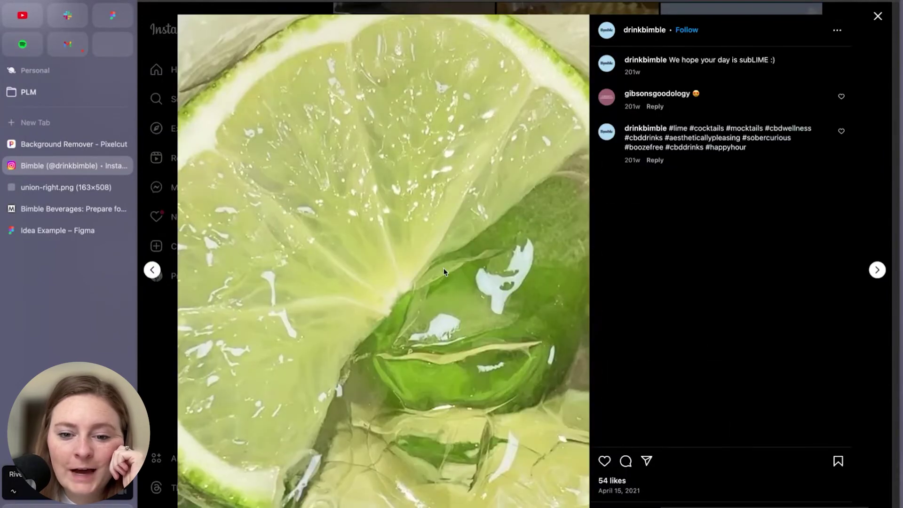
Inspect the lime post's code, locate its image element and open the source image in its own tab
right_click(561, 205)
click(605, 346)
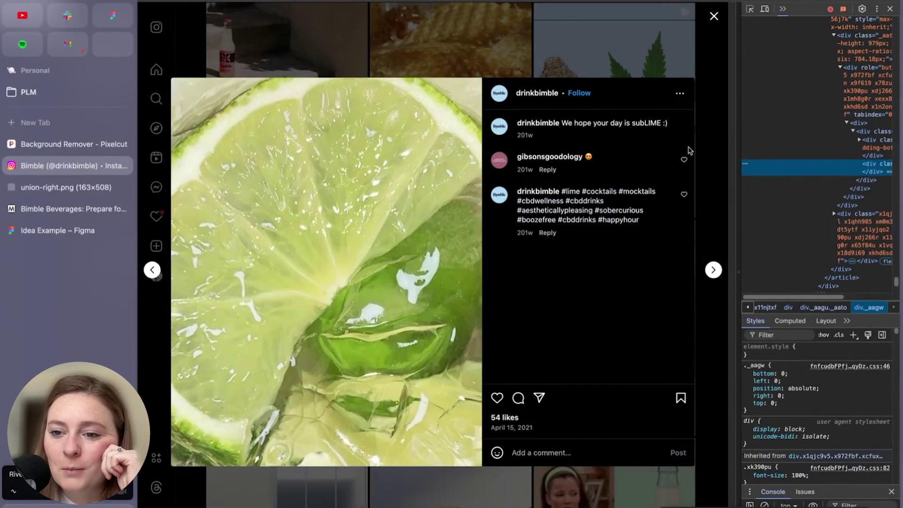
click(861, 142)
click(880, 194)
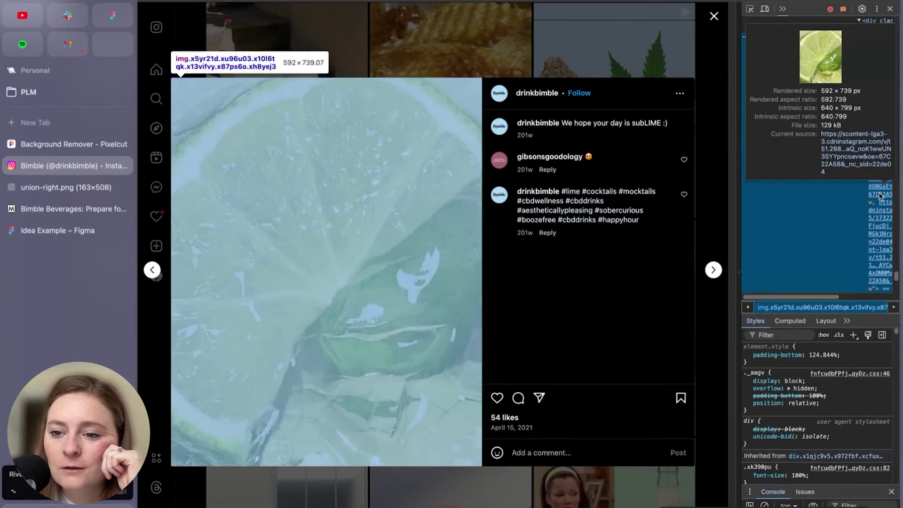
scroll(881, 196, up, 2)
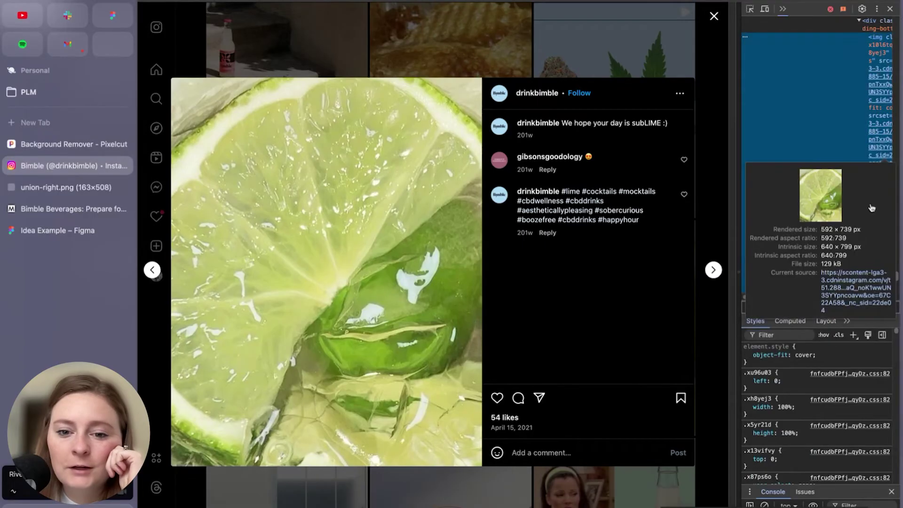
click(855, 285)
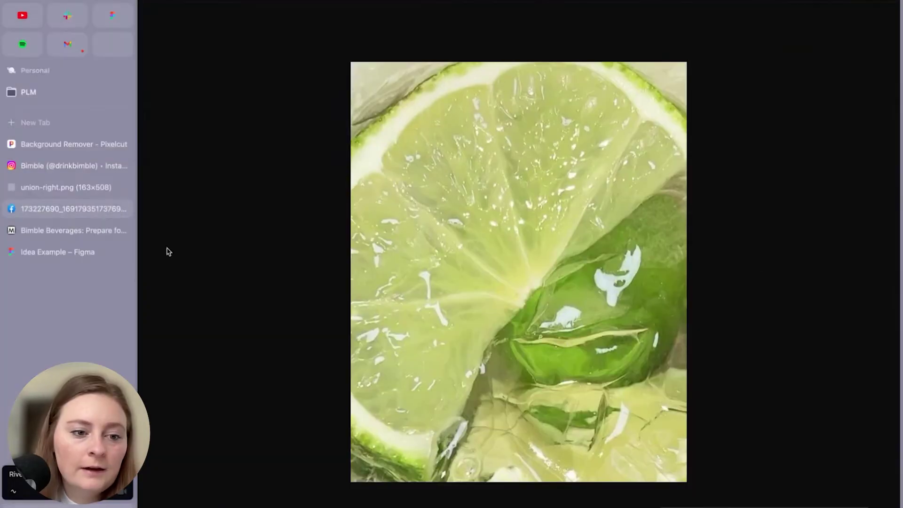
Return to the Figma file and replace the table photo in the arch with the lime image
click(52, 257)
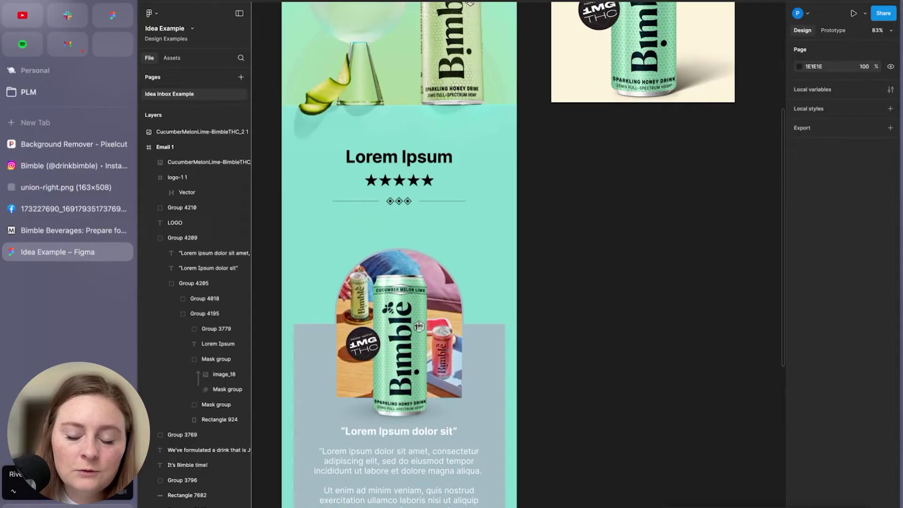
key(super+shift+k)
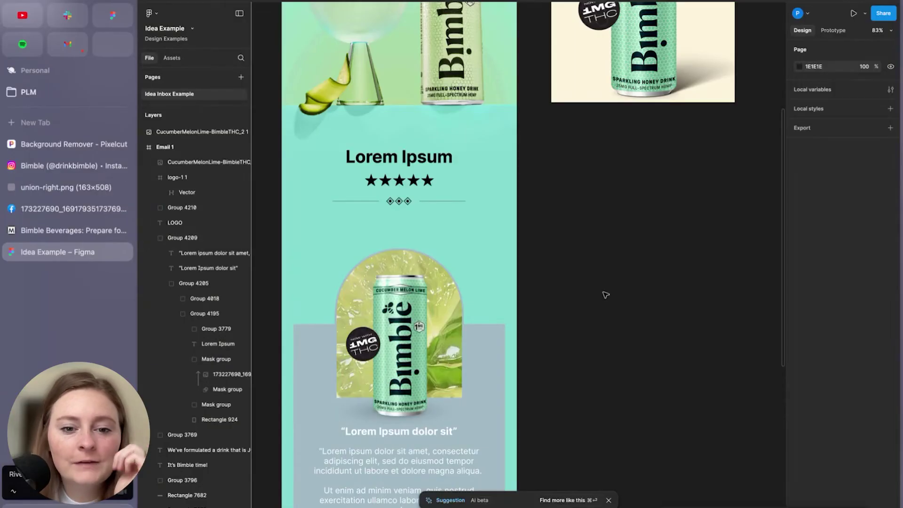
Set the lime image's fill to Crop, reduce its frame to about 377 by 420 and shift the picture within it
double_click(416, 257)
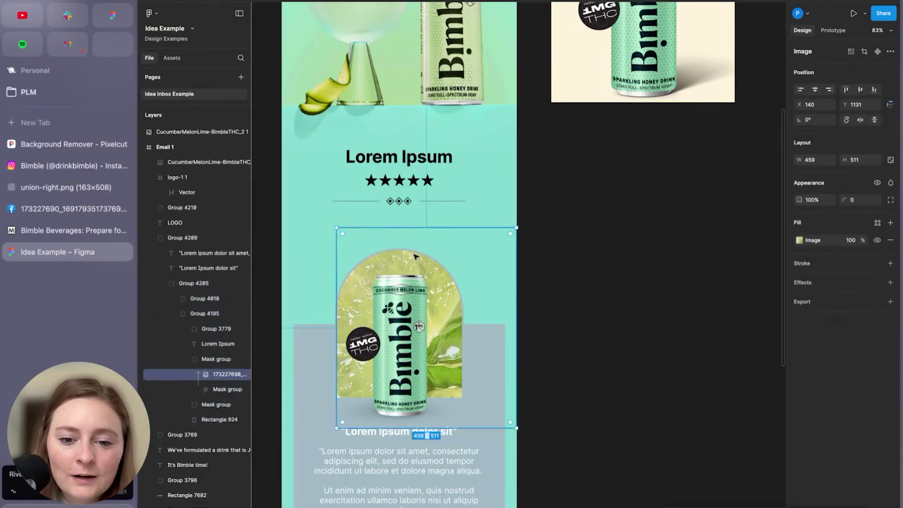
click(821, 242)
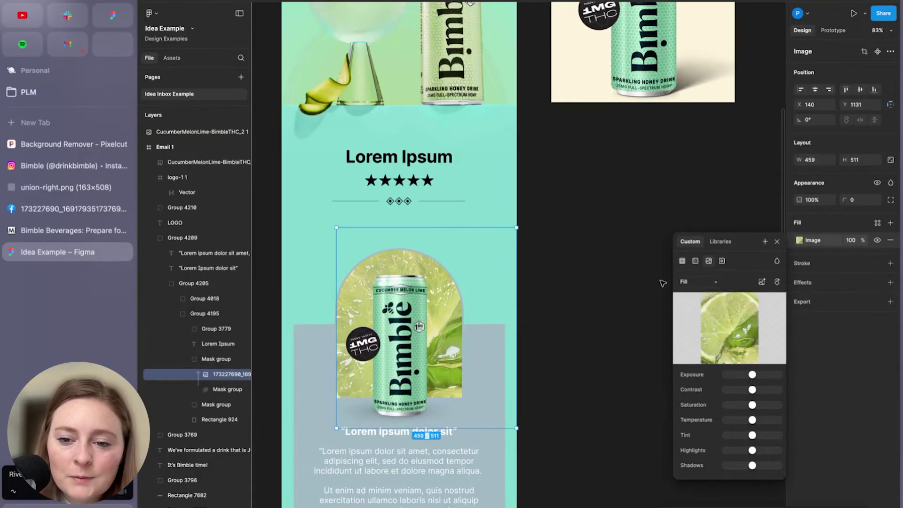
click(711, 282)
click(696, 305)
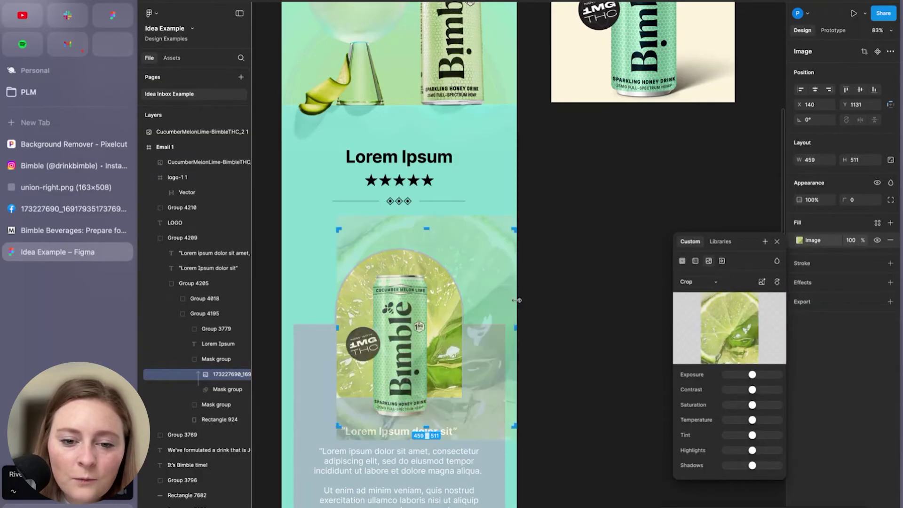
drag(517, 300, 485, 303)
drag(459, 271, 465, 288)
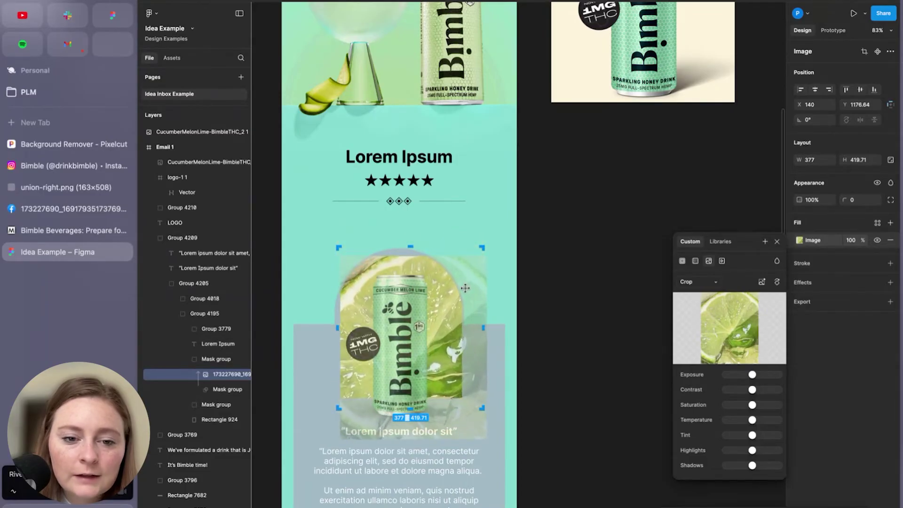
key(Escape)
click(592, 366)
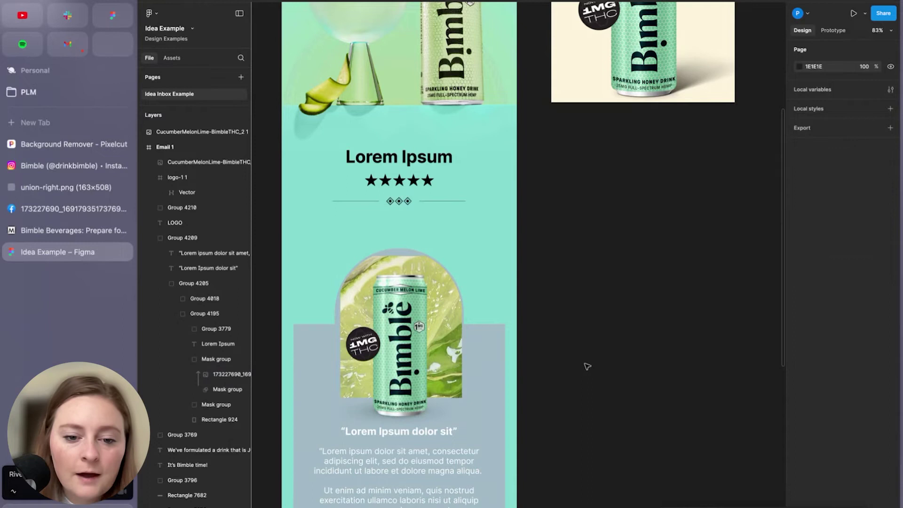
Reposition the lime image within its crop so it fills the whole arch behind the can
scroll(409, 376, down, 3)
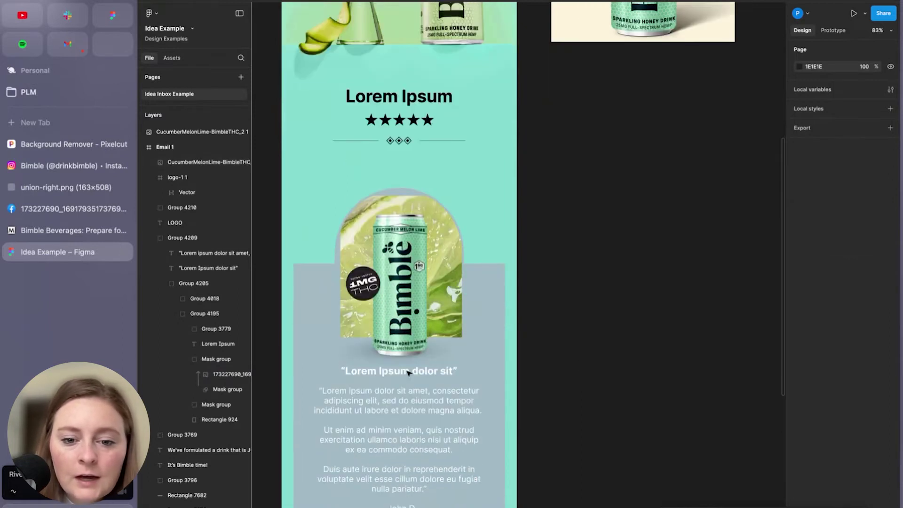
click(498, 316)
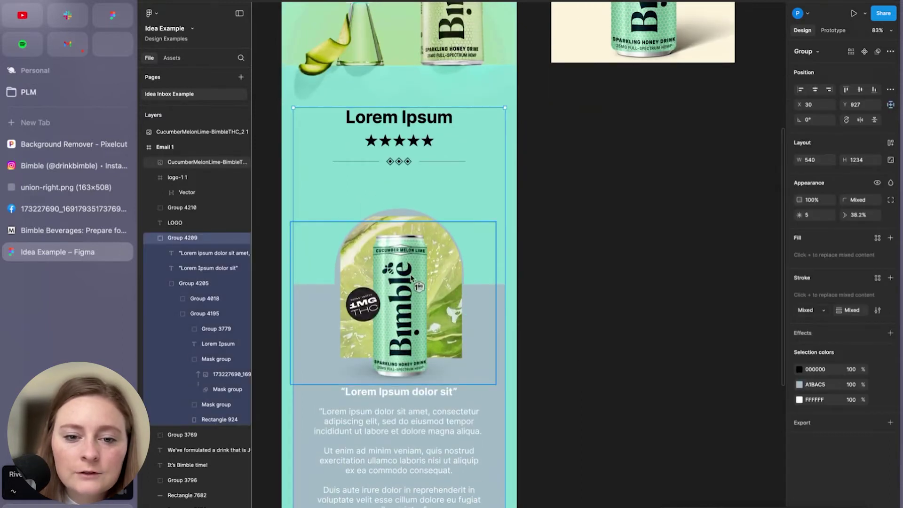
double_click(449, 256)
double_click(450, 256)
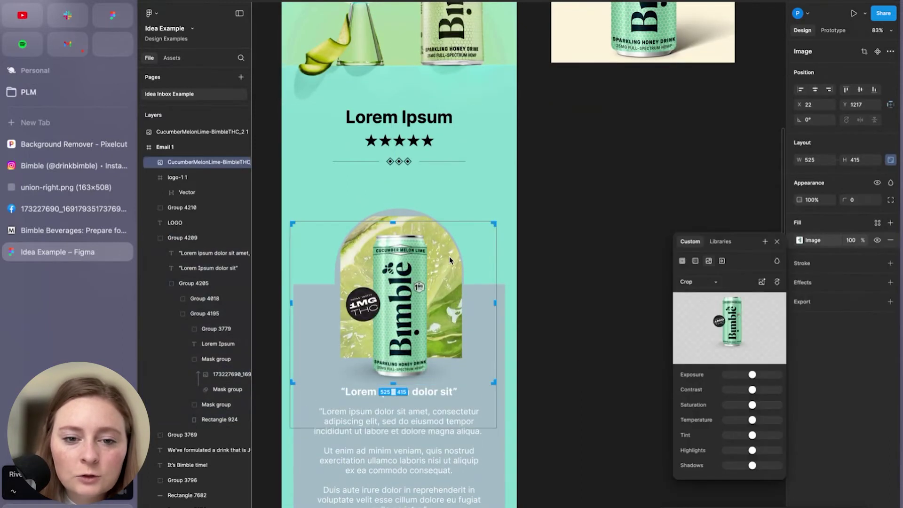
click(413, 206)
double_click(416, 221)
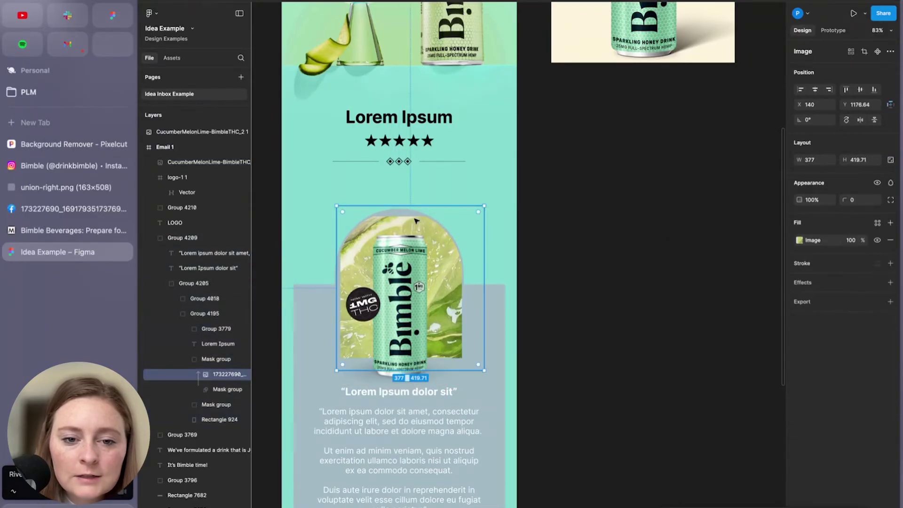
double_click(416, 222)
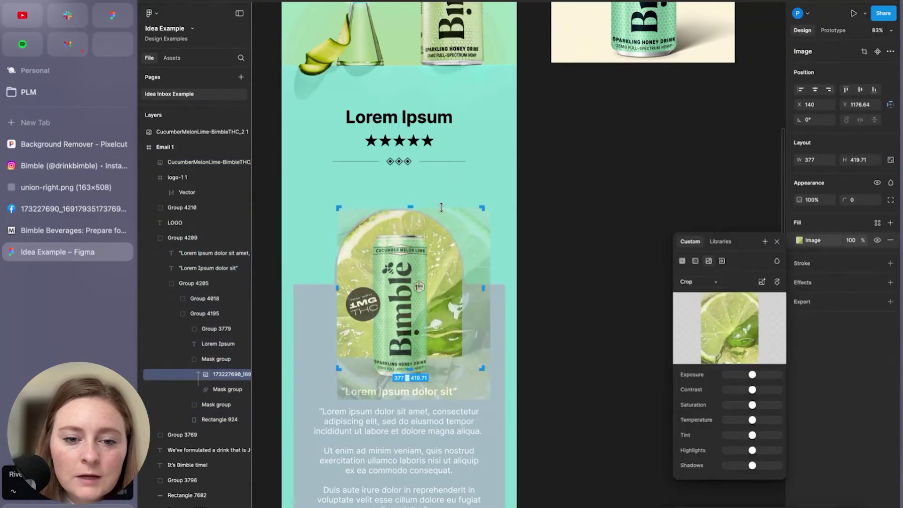
drag(456, 220, 435, 220)
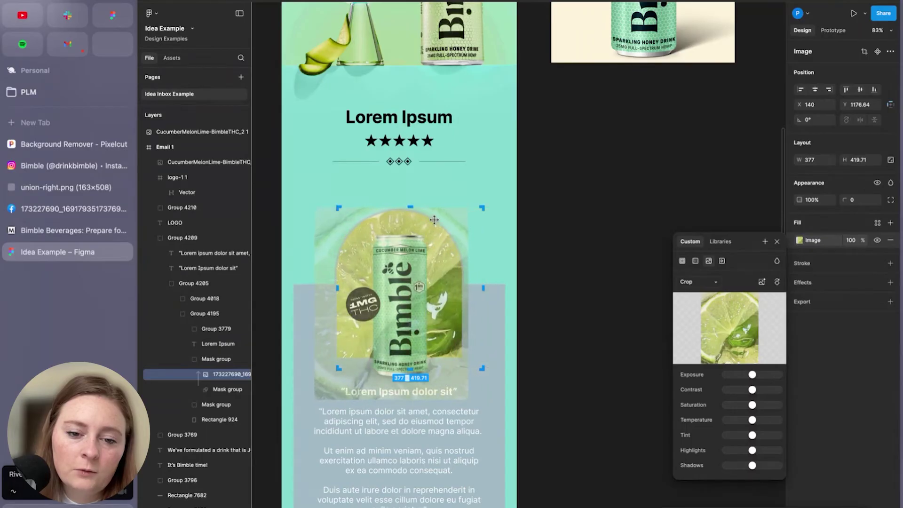
click(548, 296)
click(589, 367)
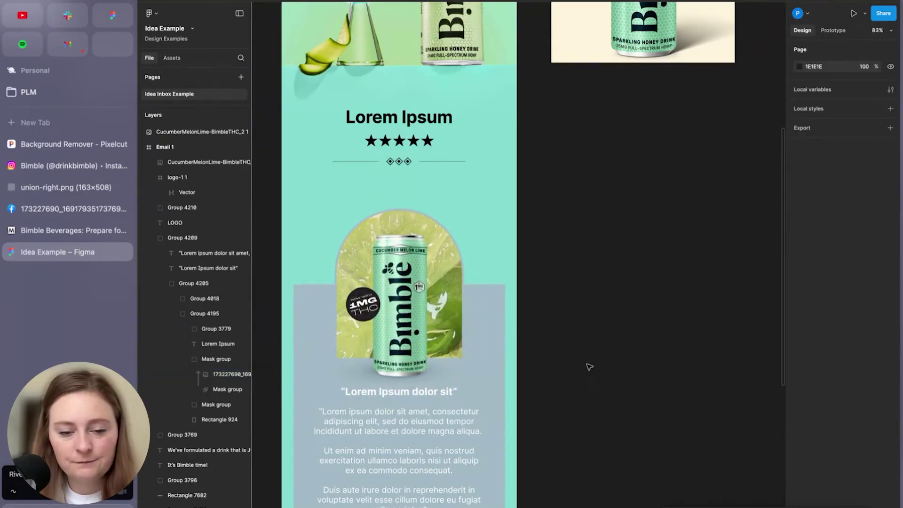
Recolour the grey-blue A1BAC5 in the testimonial group to cream FEF4DB, sampled from the product image beside the email
click(502, 356)
click(799, 385)
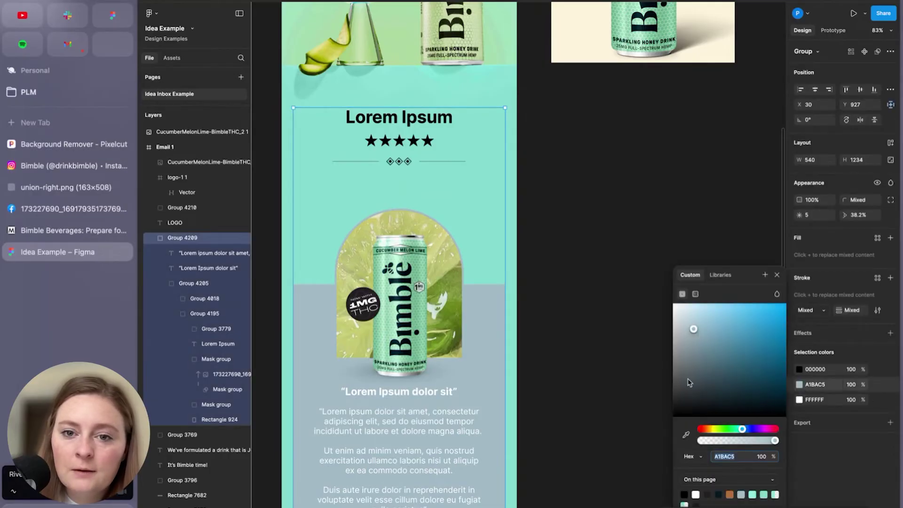
click(688, 436)
click(591, 52)
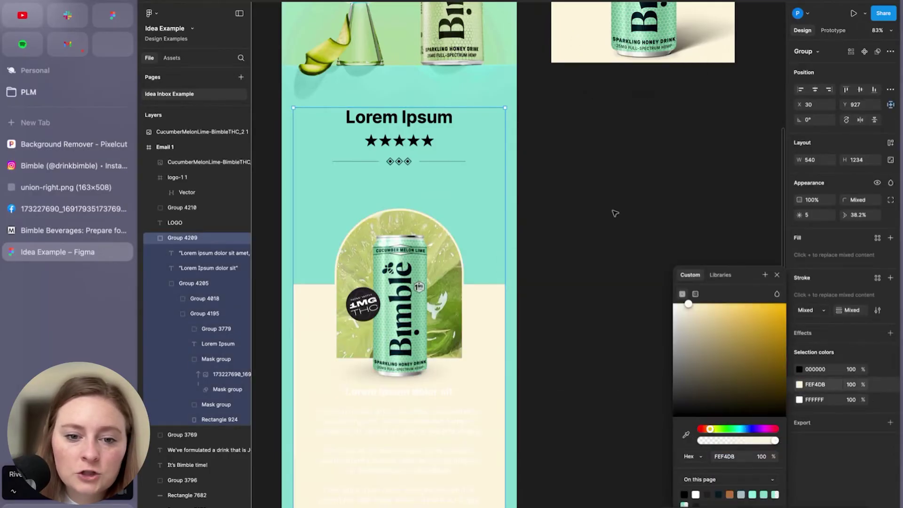
Place the union-right.png honeycomb image from the downloads on the canvas beside the email
click(601, 277)
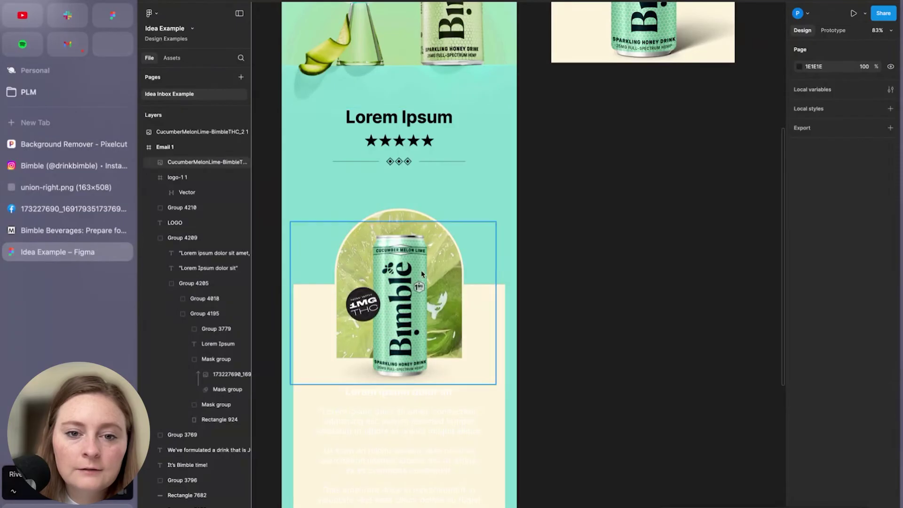
click(485, 205)
scroll(612, 151, up, 3)
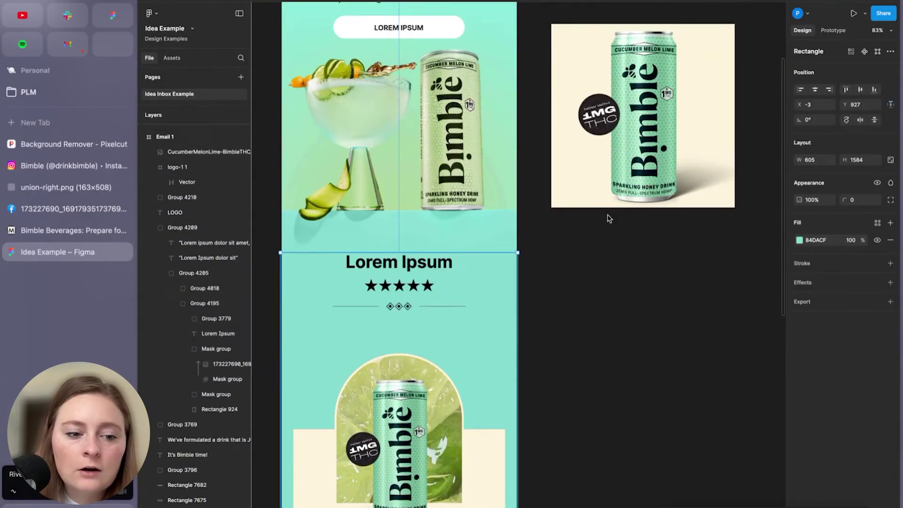
scroll(611, 221, down, 5)
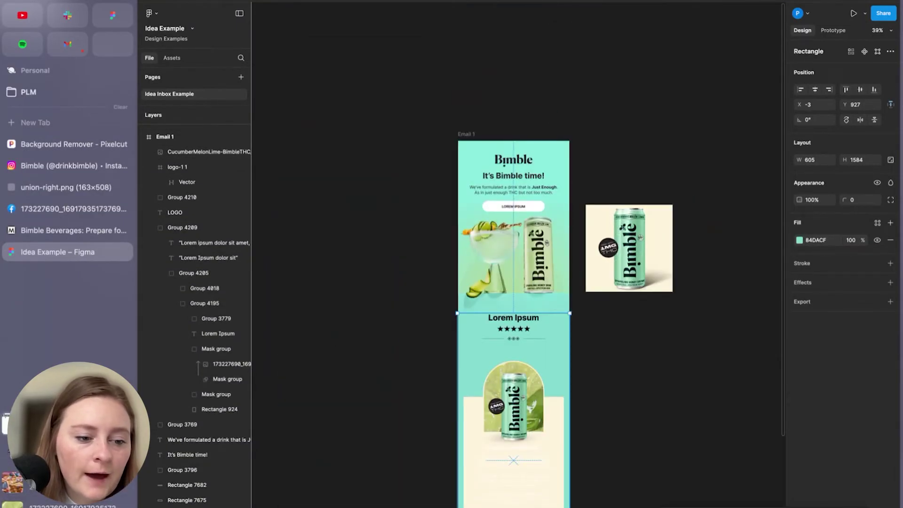
click(12, 504)
drag(113, 211, 503, 282)
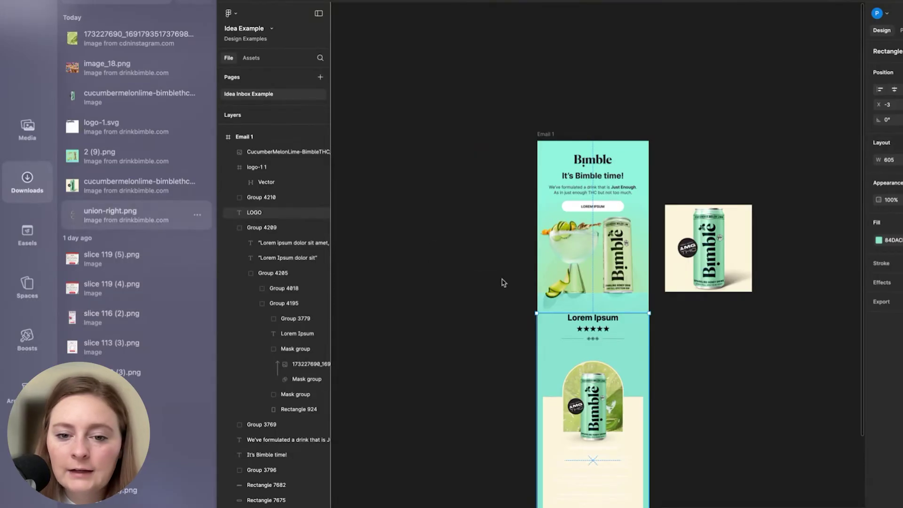
scroll(462, 325, down, 5)
scroll(463, 326, up, 7)
drag(480, 378, 347, 334)
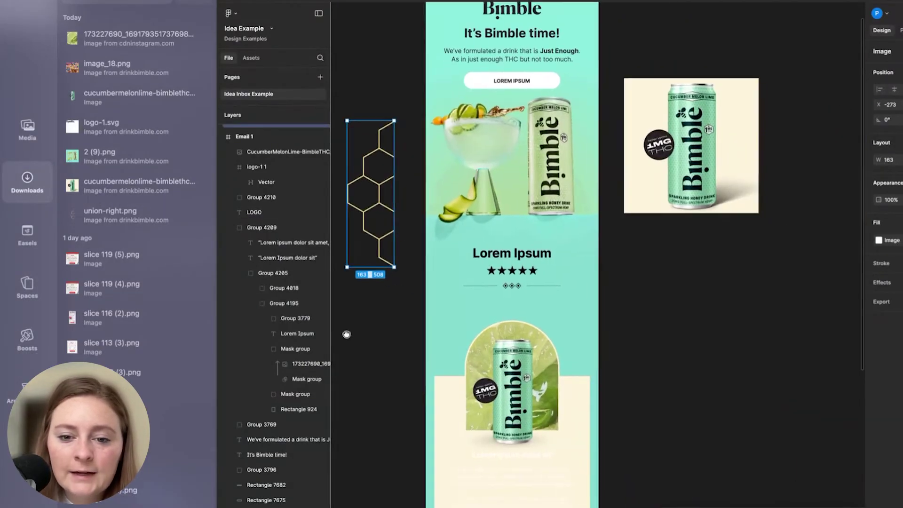
Position the honeycomb at the email's right edge beside the arch, resize it to about 133 by 414, and place a copy at the left edge
drag(376, 215, 559, 478)
drag(586, 337, 587, 260)
drag(586, 314, 445, 347)
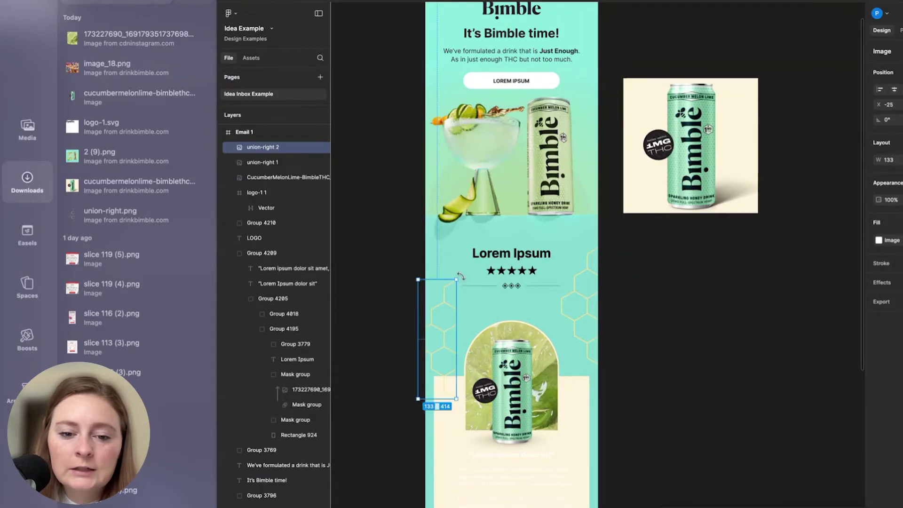
Rotate the left honeycomb copy 180°, reduce its width to about 99 and place it against the email's left edge near the cream card
drag(462, 276, 406, 427)
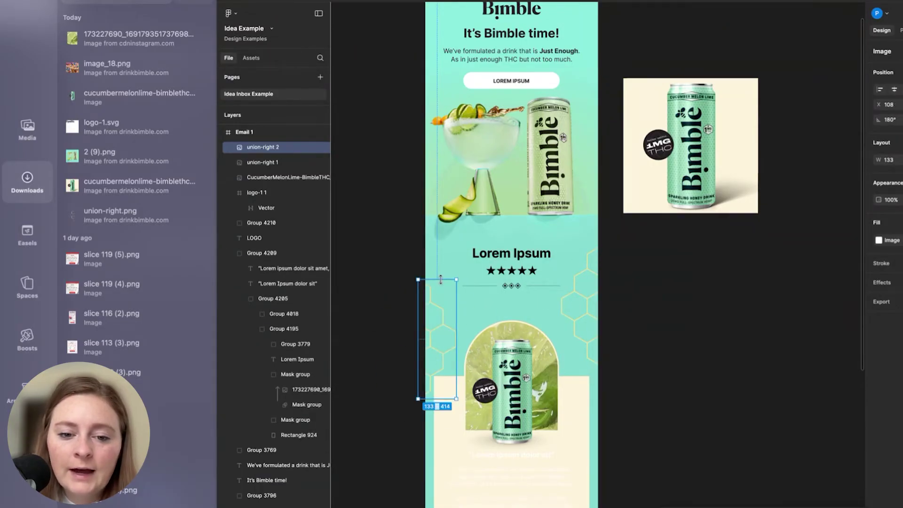
drag(441, 279, 439, 307)
drag(441, 337, 441, 341)
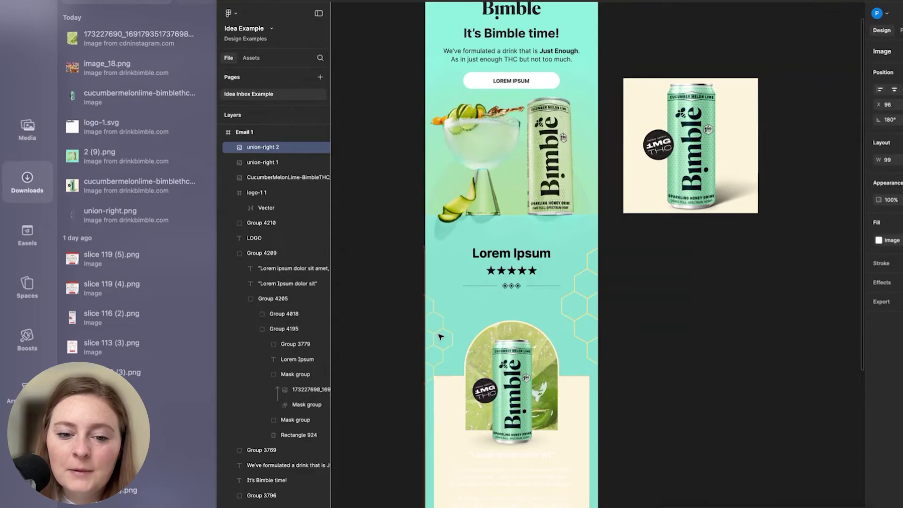
drag(439, 372, 439, 371)
Move the lower LOREM IPSUM button up so it sits inside the cream card beneath the testimonial text
scroll(566, 387, down, 3)
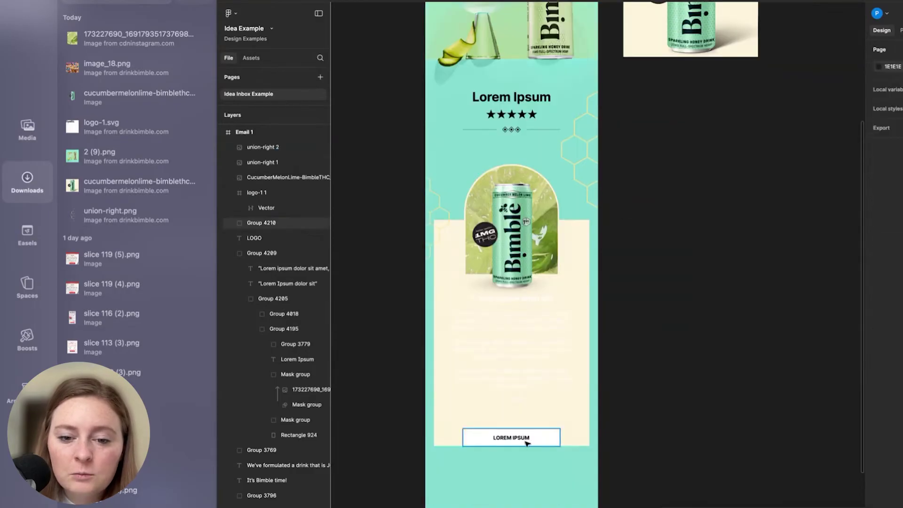
click(527, 441)
drag(527, 440, 526, 423)
Recolour the testimonial heading and body text to near-black 241F21
double_click(535, 352)
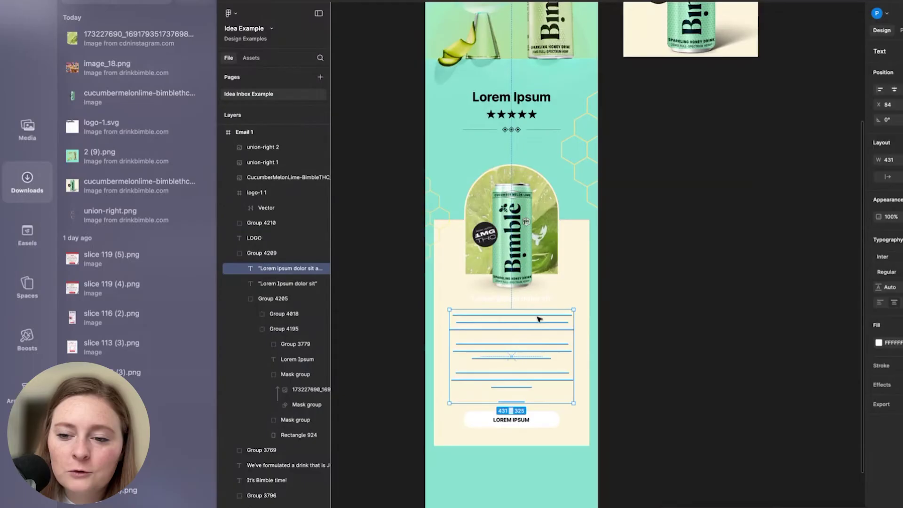
shift+click(538, 300)
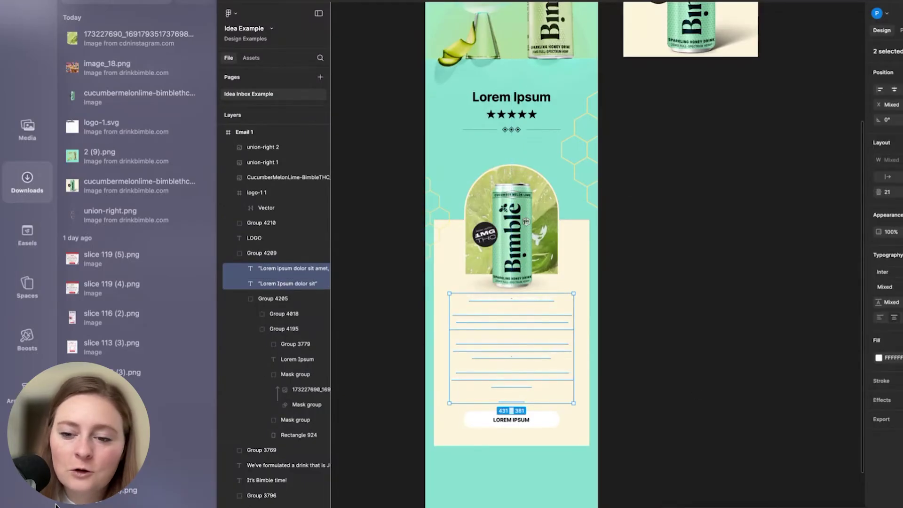
click(736, 367)
click(801, 358)
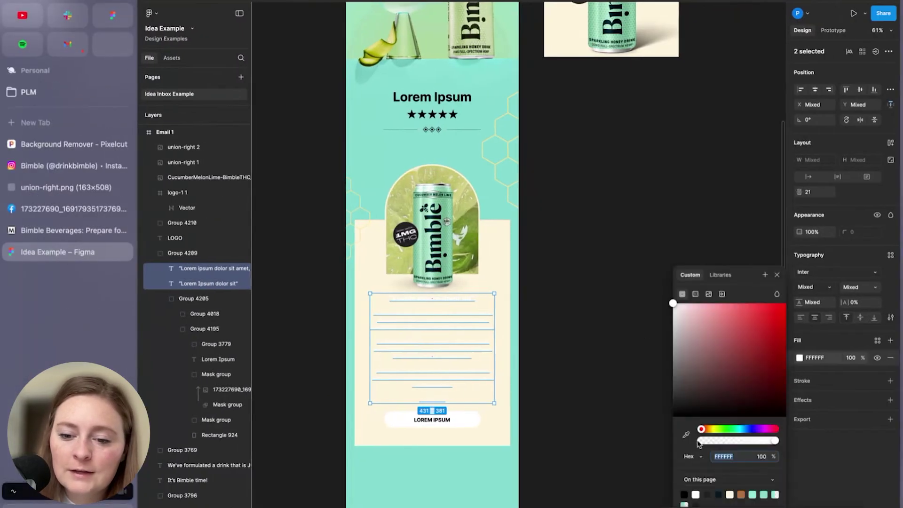
click(684, 494)
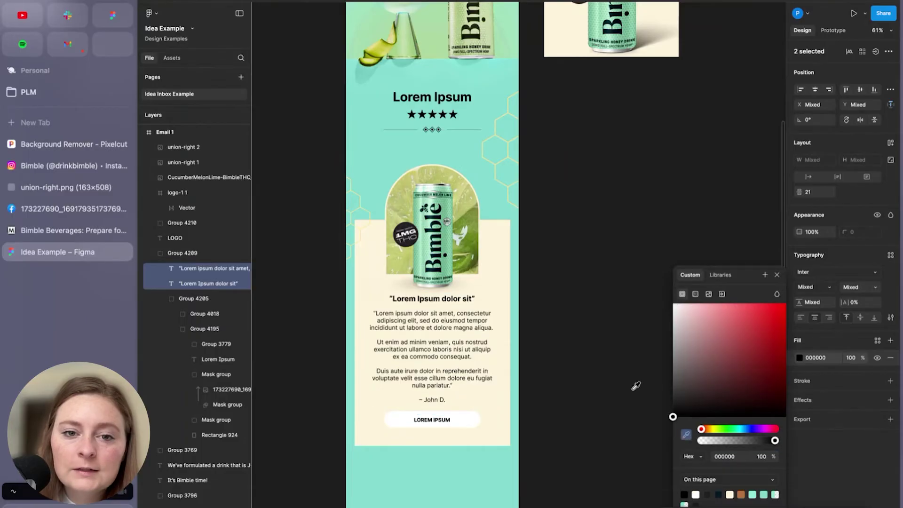
scroll(455, 81, up, 5)
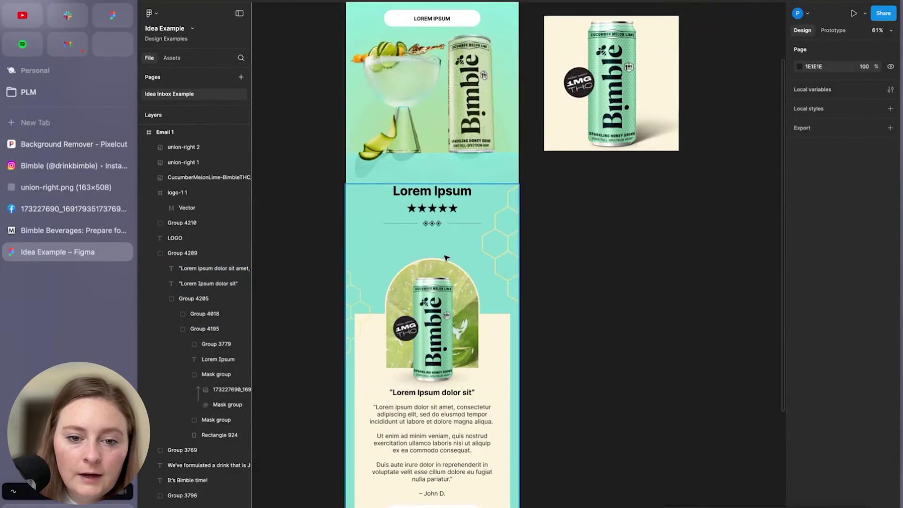
Ungroup the testimonial section and move the arch, can, cream card, testimonial texts and button up closer to the divider
click(446, 258)
scroll(440, 184, down, 3)
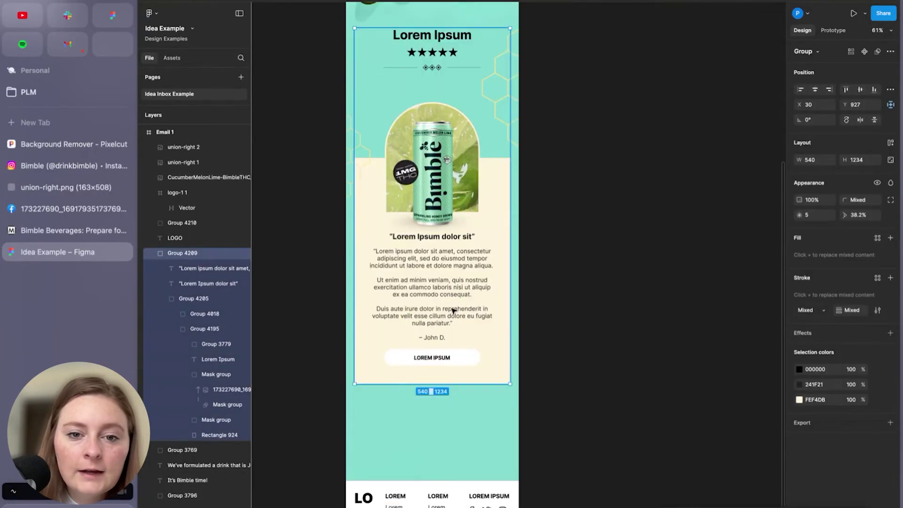
double_click(435, 113)
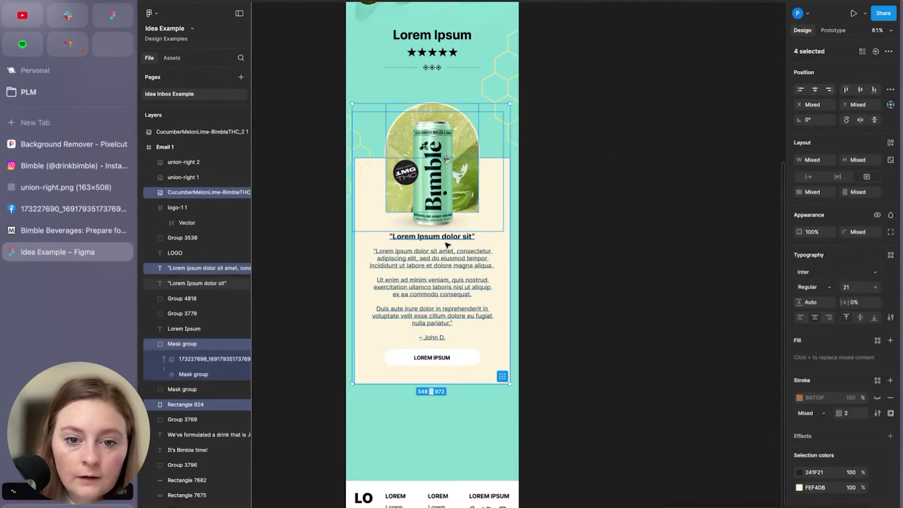
shift+click(444, 241)
shift+click(439, 354)
drag(453, 325, 452, 307)
Add the Lorem Ipsum title, stars and divider to the selection and move the whole testimonial section up towards the hero image
scroll(445, 212, up, 2)
shift+click(441, 151)
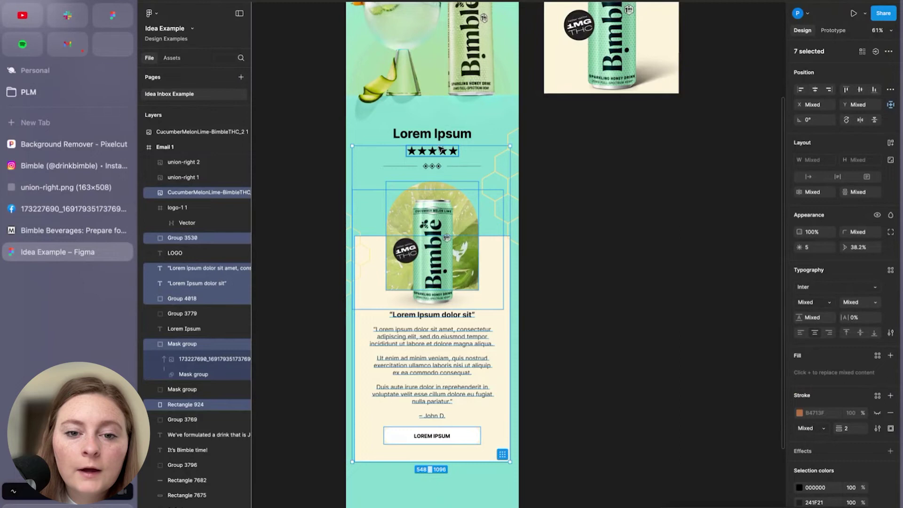
shift+click(449, 153)
shift+click(450, 169)
drag(447, 216, 447, 198)
click(566, 308)
Move the white footer together with its LOGO text up to just below the cream card
scroll(558, 325, down, 6)
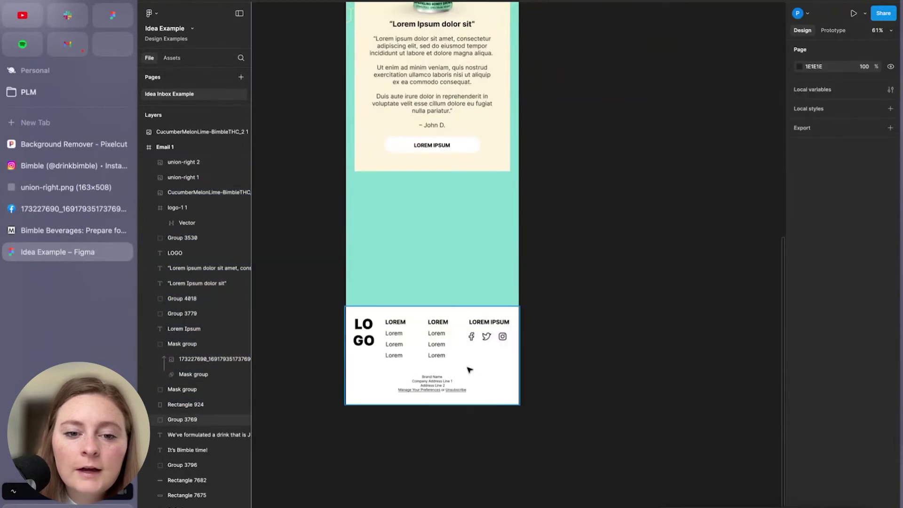
drag(478, 382, 475, 289)
key(super+z)
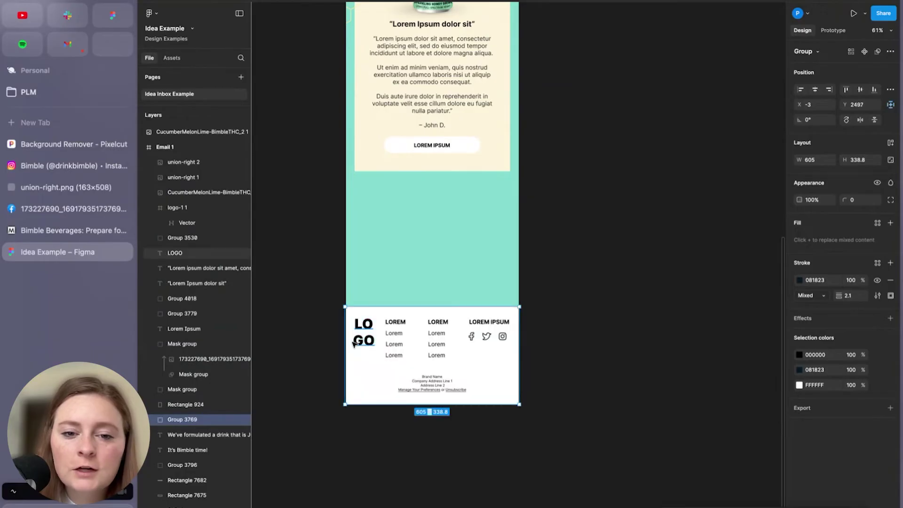
shift+click(362, 340)
drag(490, 377, 487, 259)
click(512, 288)
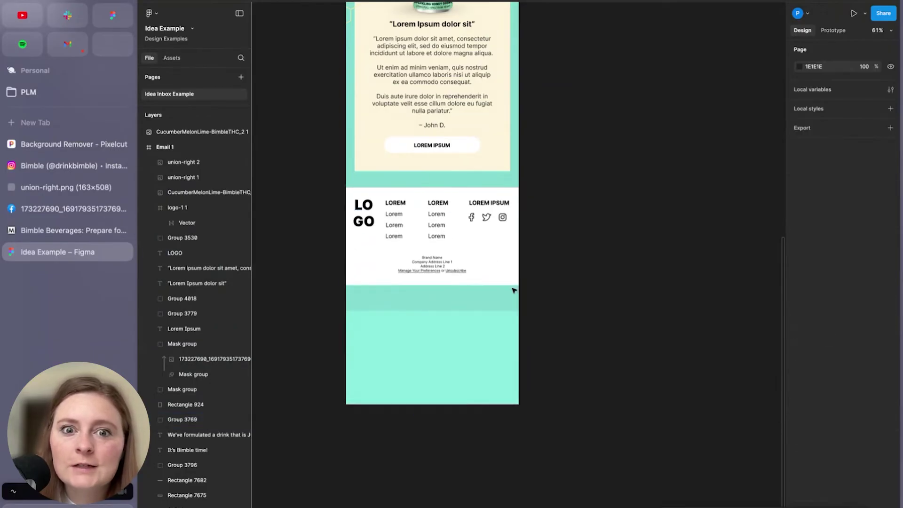
scroll(510, 288, down, 2)
scroll(475, 290, up, 8)
click(390, 96)
scroll(456, 375, down, 7)
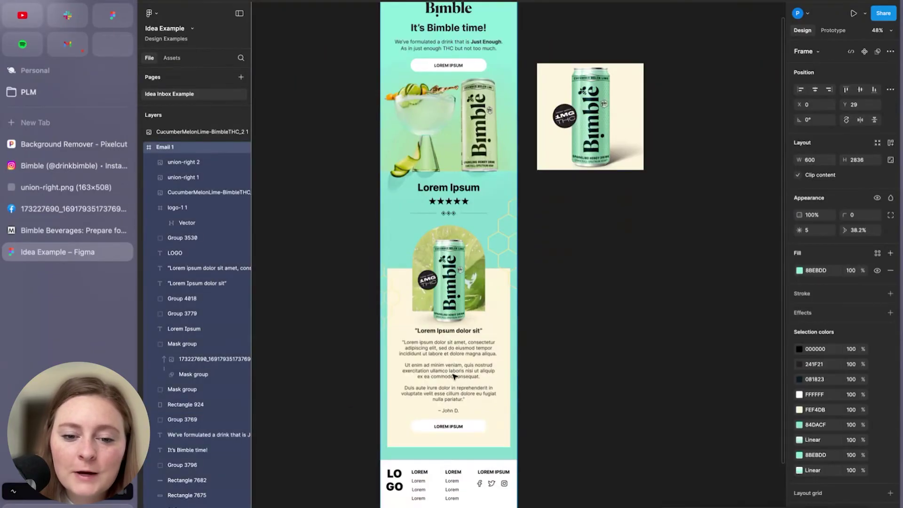
click(461, 430)
scroll(448, 357, up, 7)
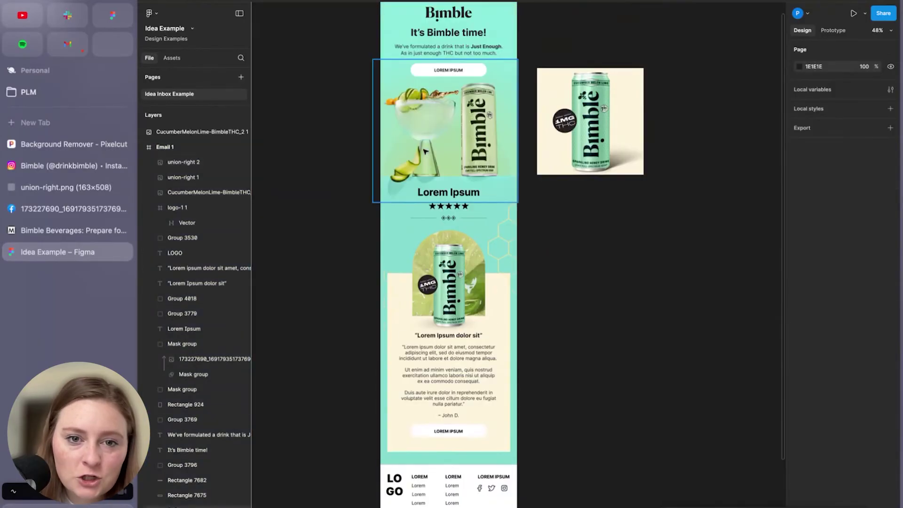
click(392, 82)
scroll(481, 414, down, 5)
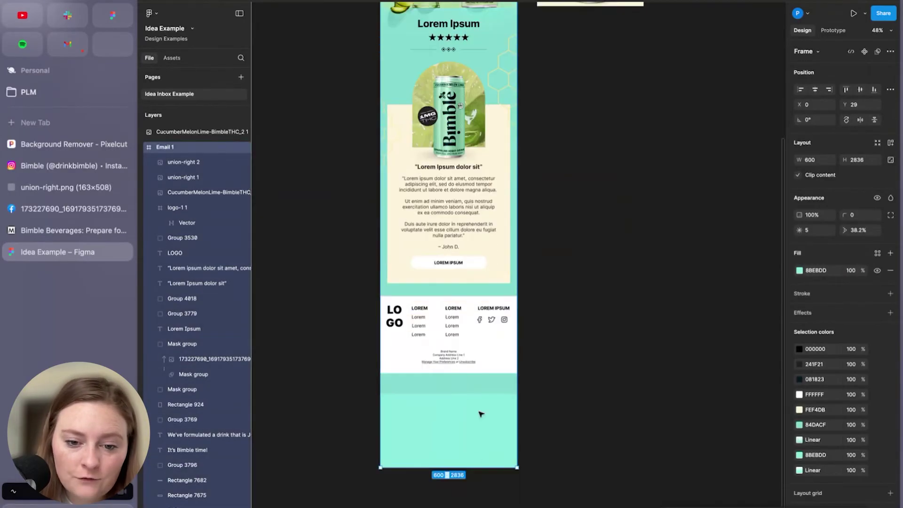
click(467, 475)
Shorten the Email 1 frame so it ends at the footer's lower edge
scroll(452, 282, up, 6)
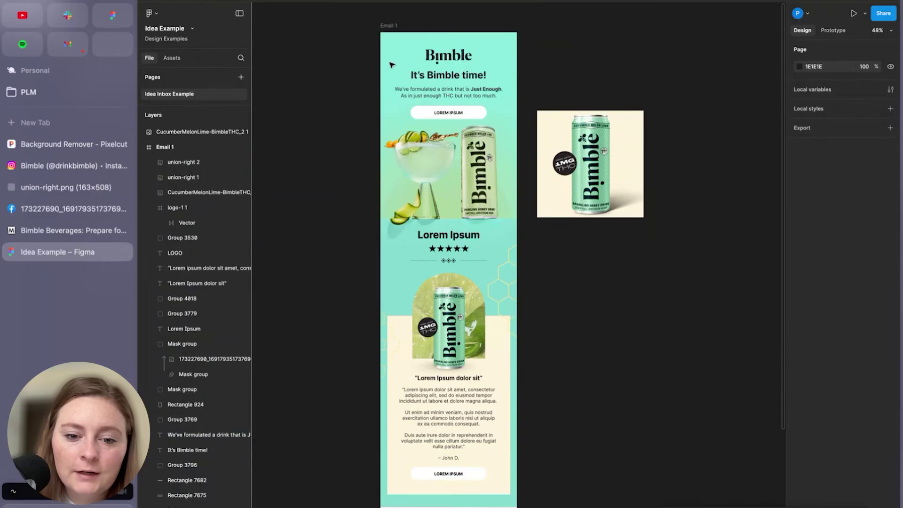
click(390, 25)
scroll(450, 282, down, 3)
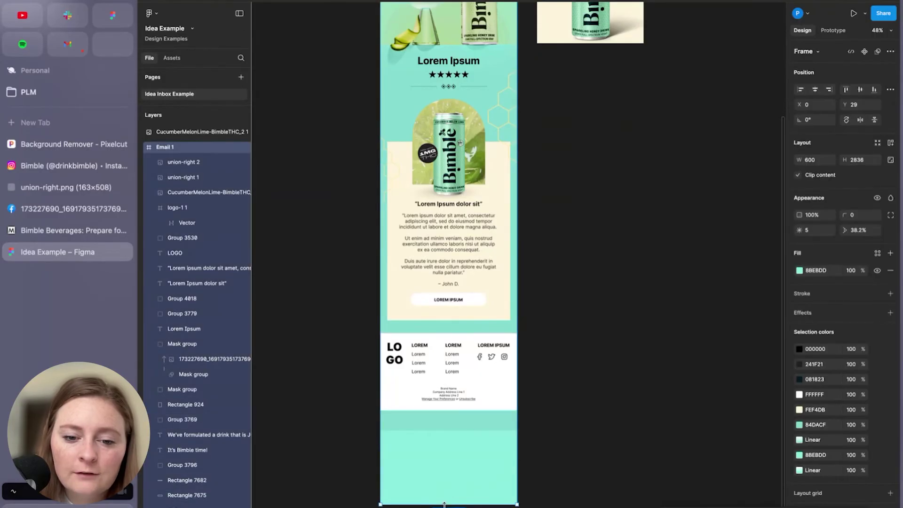
drag(450, 430, 450, 410)
click(439, 431)
Switch to the Bimble website and copy the customer review starting "I absolutely loved the drinks" from the inspected page code
scroll(441, 339, up, 4)
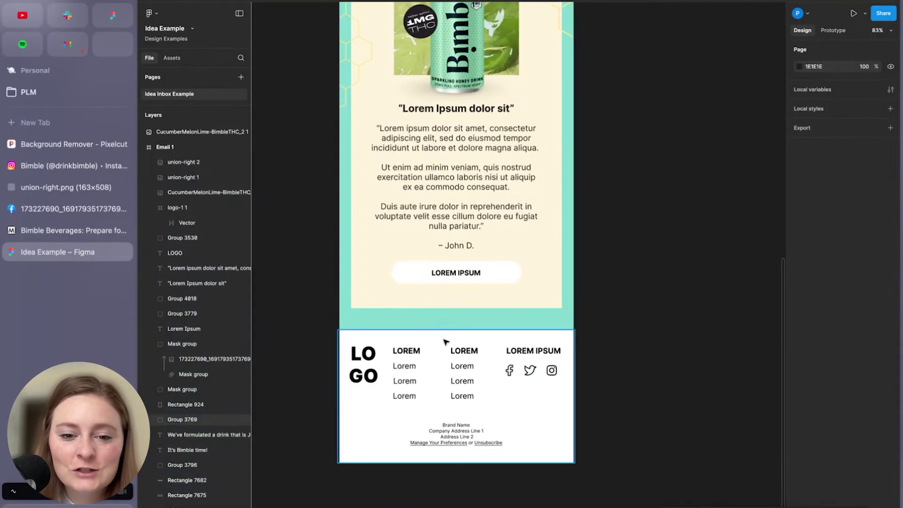
scroll(460, 360, up, 6)
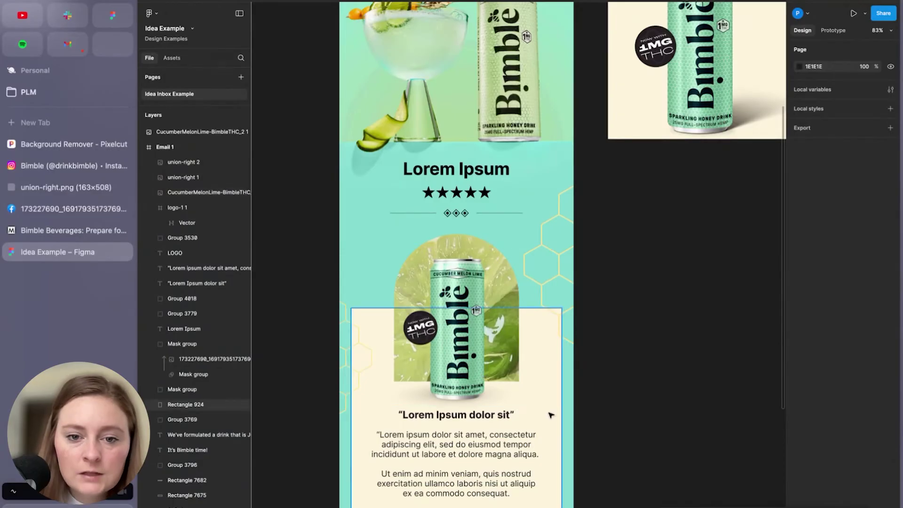
scroll(475, 343, up, 2)
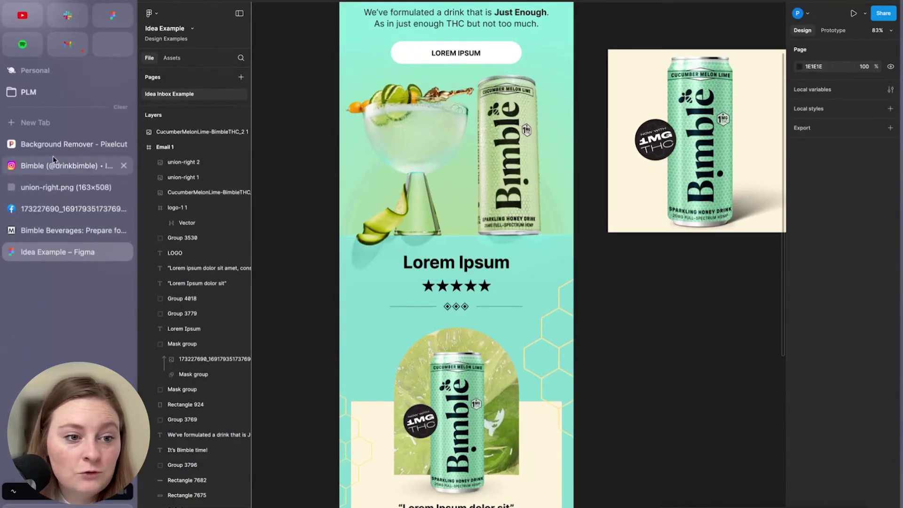
click(53, 172)
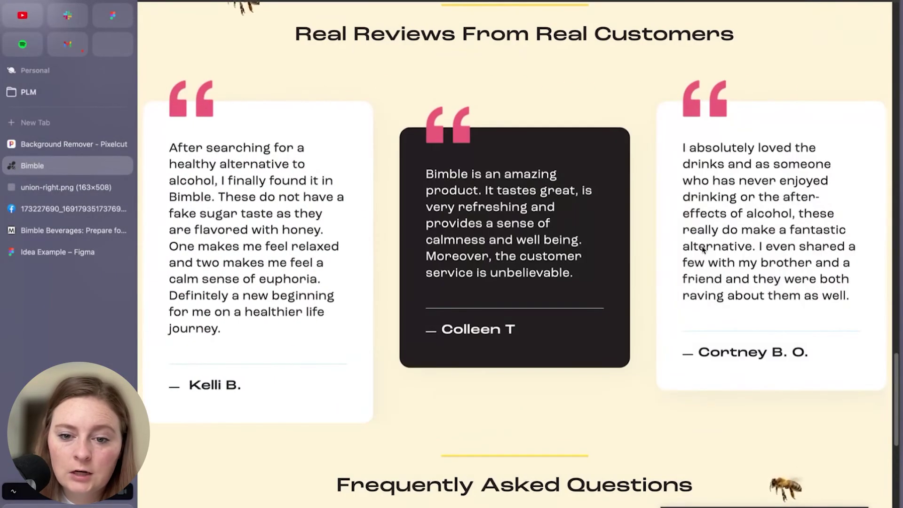
right_click(626, 242)
click(642, 394)
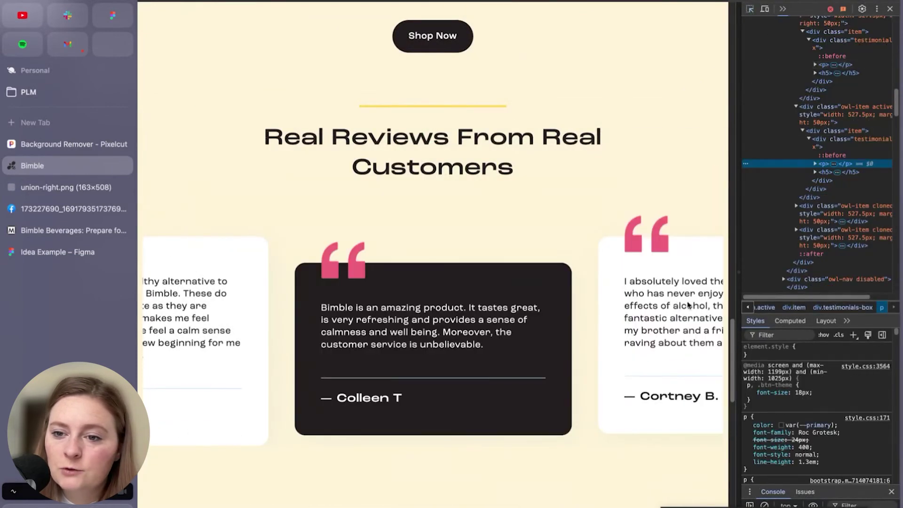
click(816, 164)
double_click(843, 173)
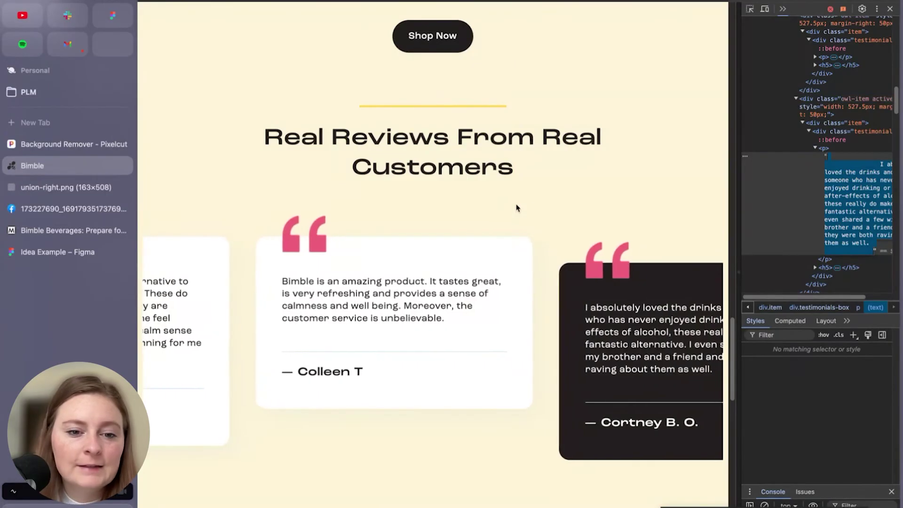
Return to the Figma file, replace the testimonial body with the copied review in quotation marks and narrow its text box to 385
click(29, 251)
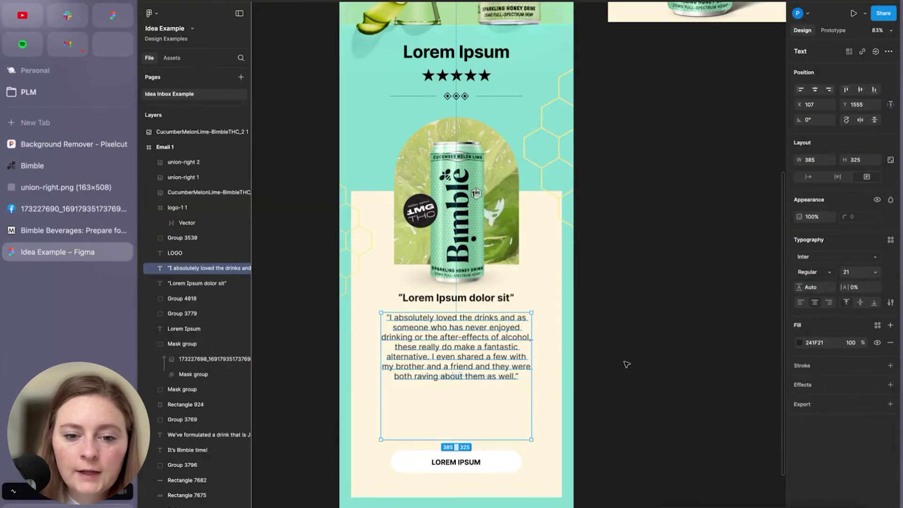
click(626, 364)
Move the button in the cream card up to sit directly beneath the review text
scroll(447, 358, up, 2)
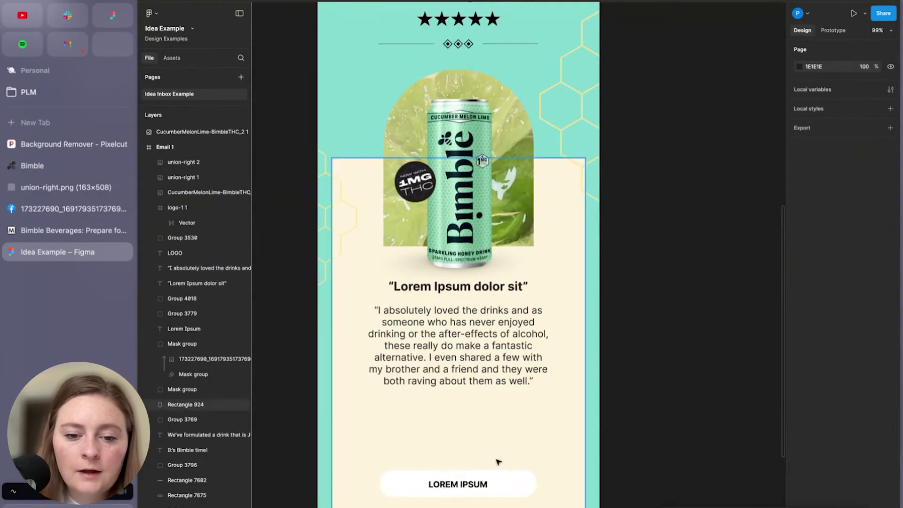
scroll(475, 449, down, 2)
drag(498, 374, 495, 320)
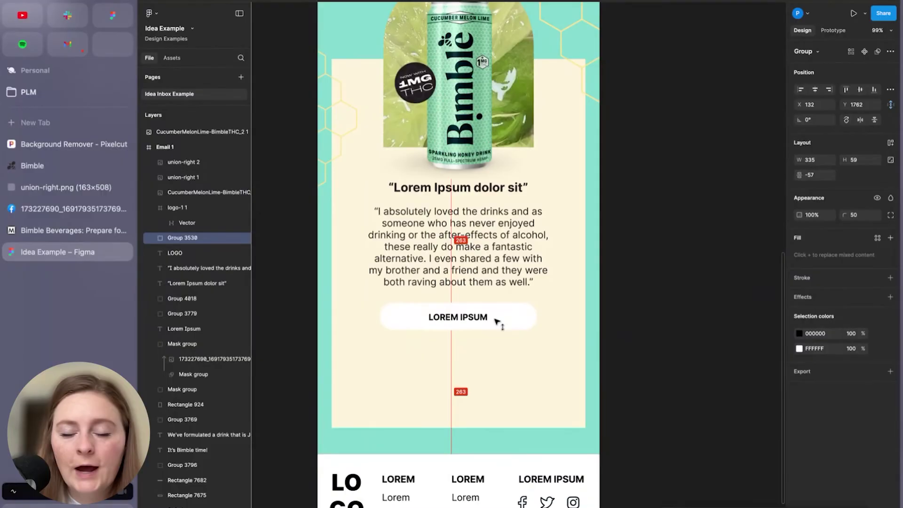
Move the review text and the button down together slightly to widen the gap beneath the testimonial heading
scroll(499, 301, up, 2)
click(511, 225)
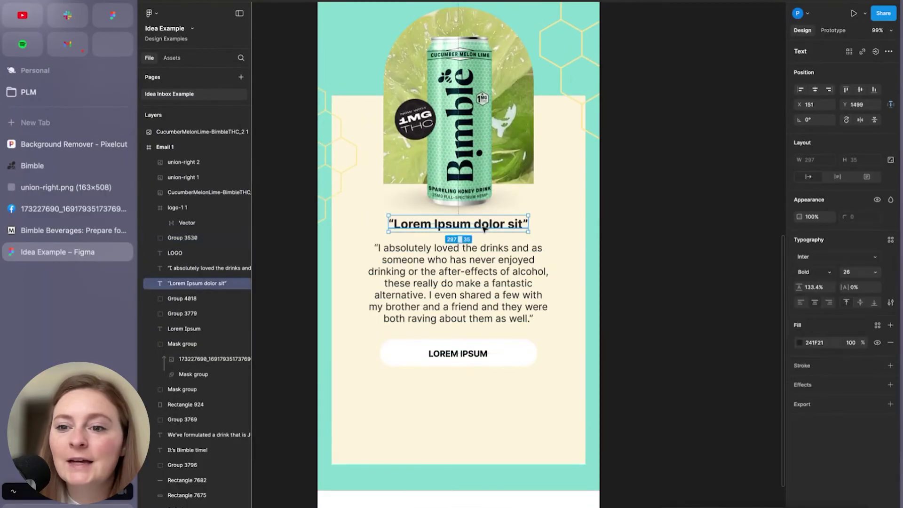
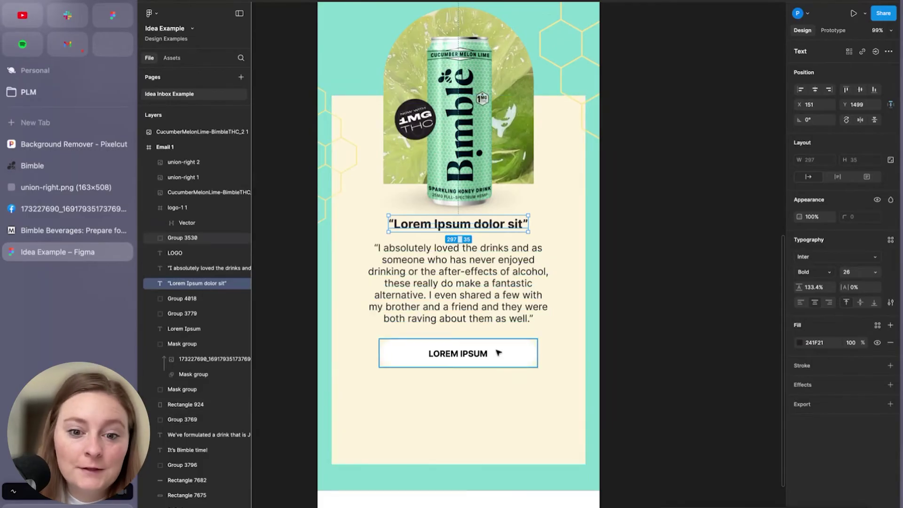
click(497, 354)
shift+click(491, 301)
drag(491, 301, 490, 308)
click(621, 331)
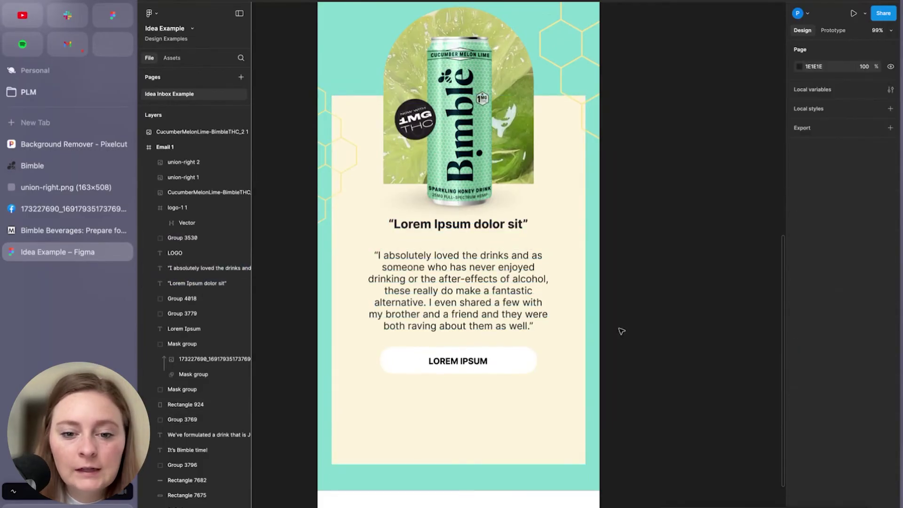
Switch to the Bimble website and copy the customer review starting "After searching for a healthy alternative" from the inspected page code
click(52, 169)
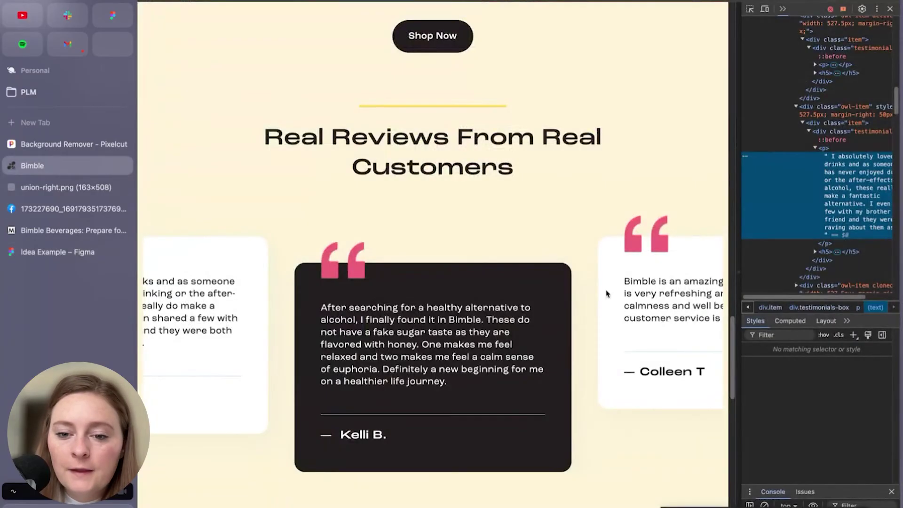
drag(677, 318, 480, 319)
drag(649, 324, 508, 334)
drag(617, 348, 522, 374)
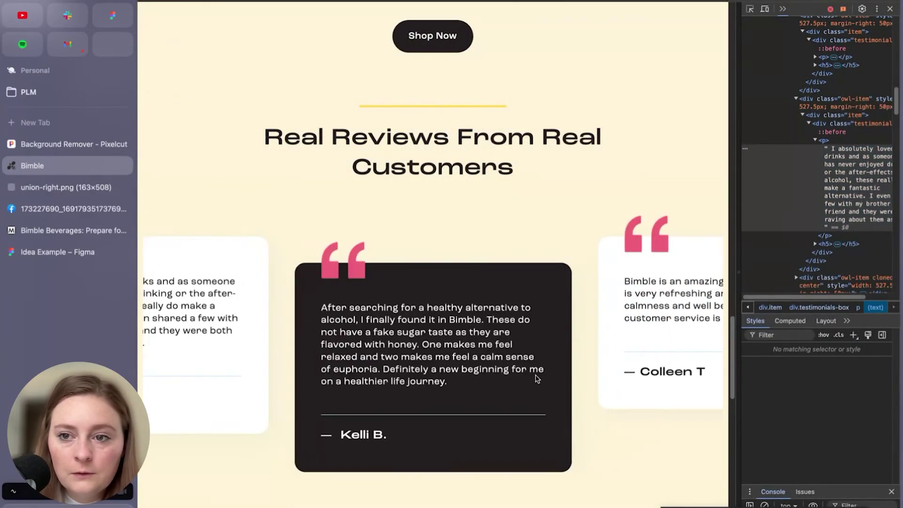
click(750, 9)
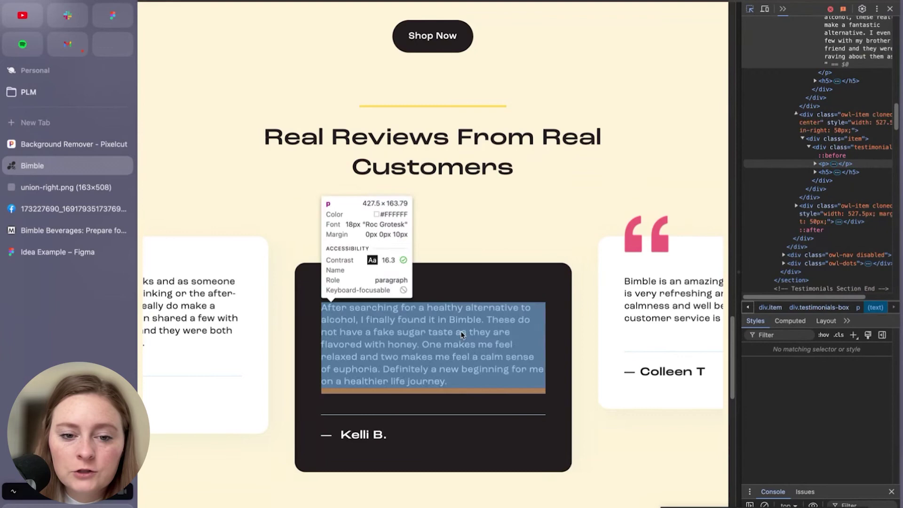
click(364, 314)
drag(365, 314, 501, 359)
drag(607, 287, 476, 348)
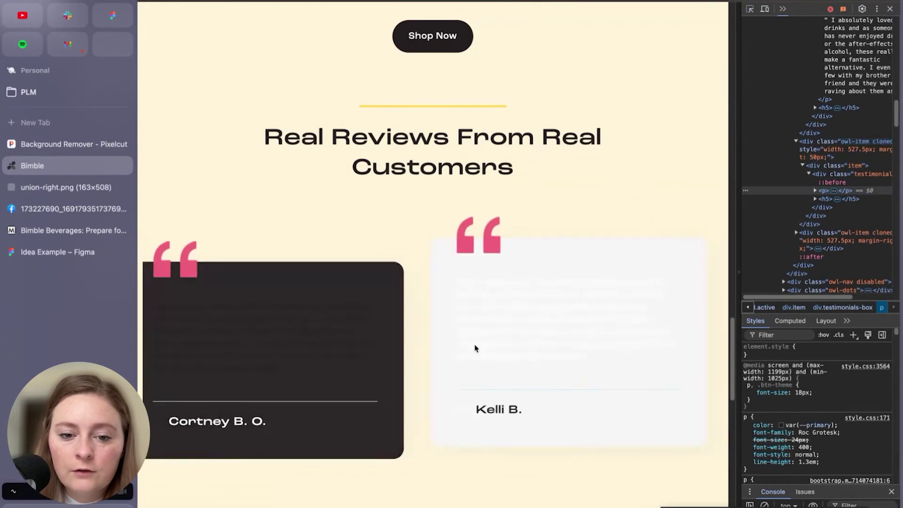
click(750, 9)
click(489, 325)
click(838, 193)
double_click(837, 194)
key(super+c)
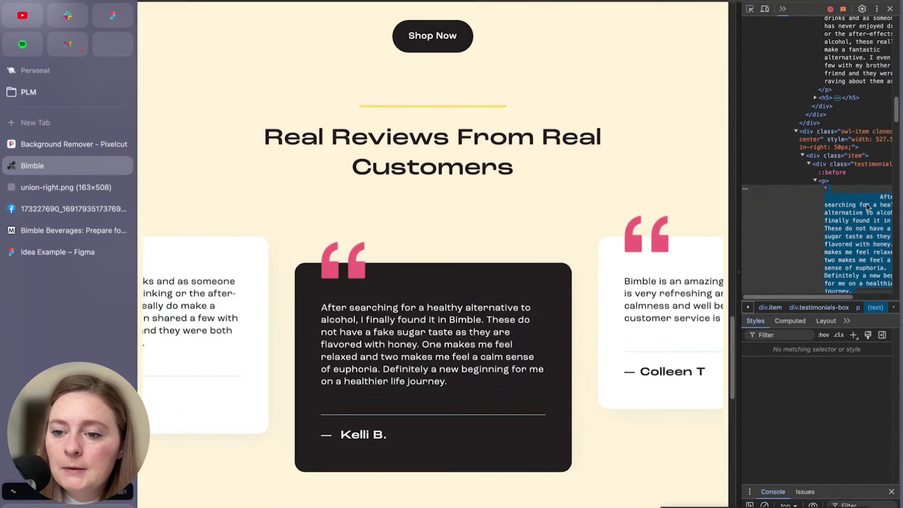
scroll(857, 156, down, 4)
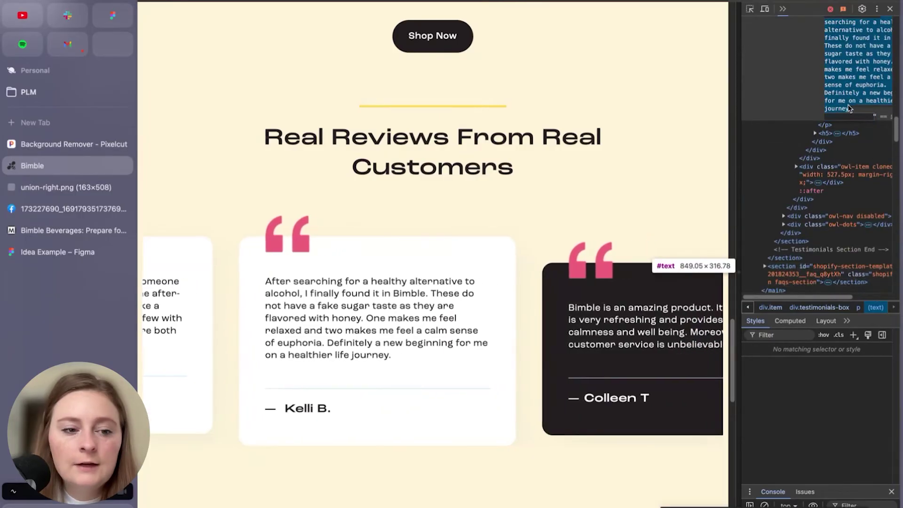
Return to the Figma file, replace the testimonial body inside the quotation marks with the copied review, and move the button down 20 px
click(61, 252)
double_click(469, 312)
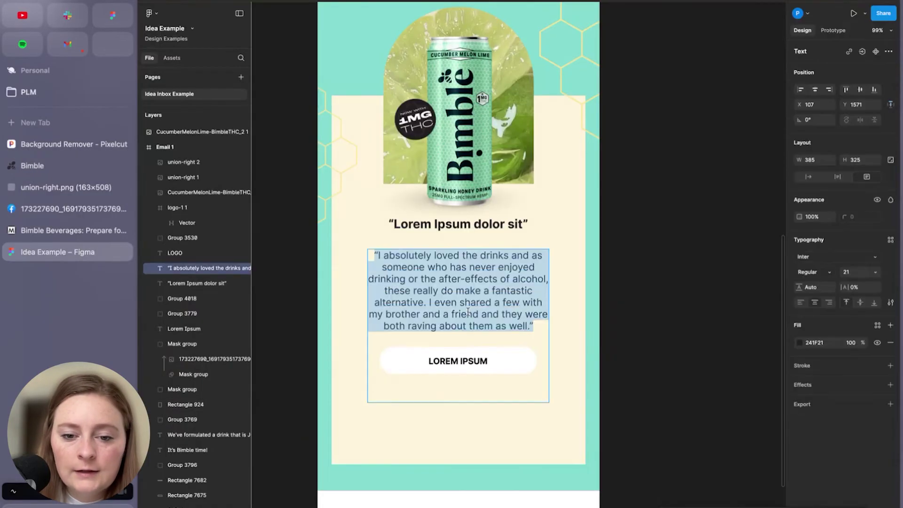
drag(530, 326, 377, 257)
key(super+v)
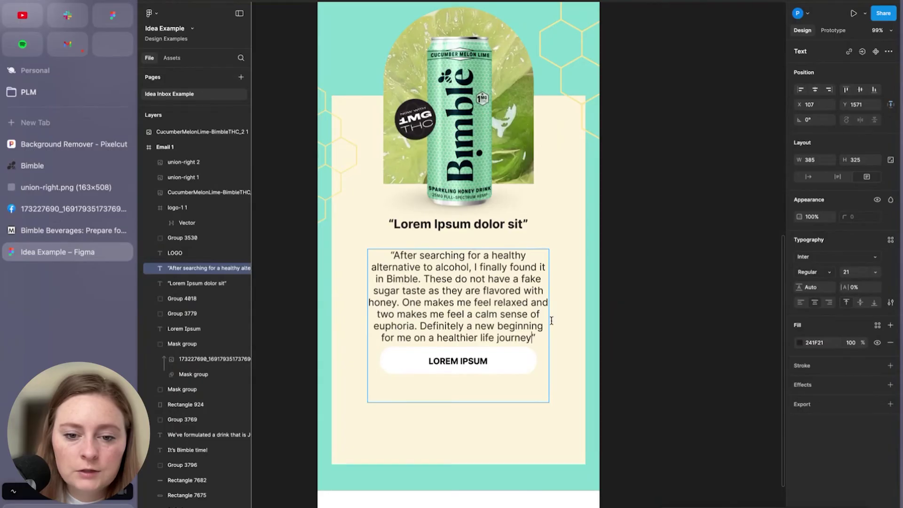
click(553, 321)
click(499, 358)
key(shift+Down)
key(shift+Down)
Replace the testimonial heading with the review phrase "Makes me feel relaxed" in quotation marks and set it in Extra Bold
double_click(426, 303)
drag(426, 302, 529, 302)
key(ctrl+c)
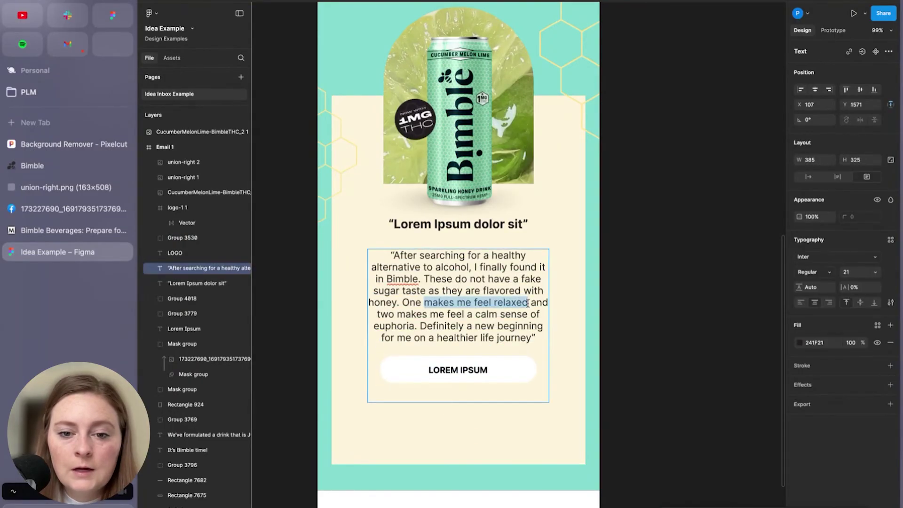
double_click(513, 225)
double_click(516, 224)
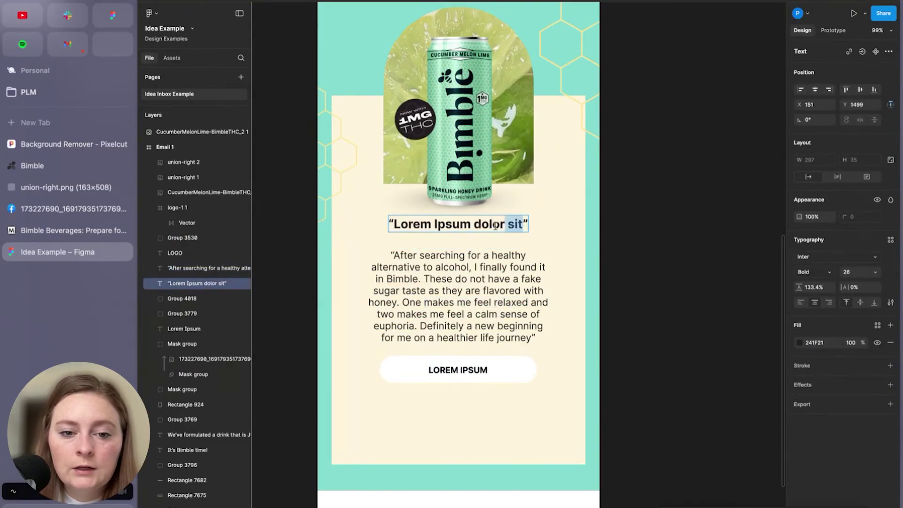
key(ctrl+v)
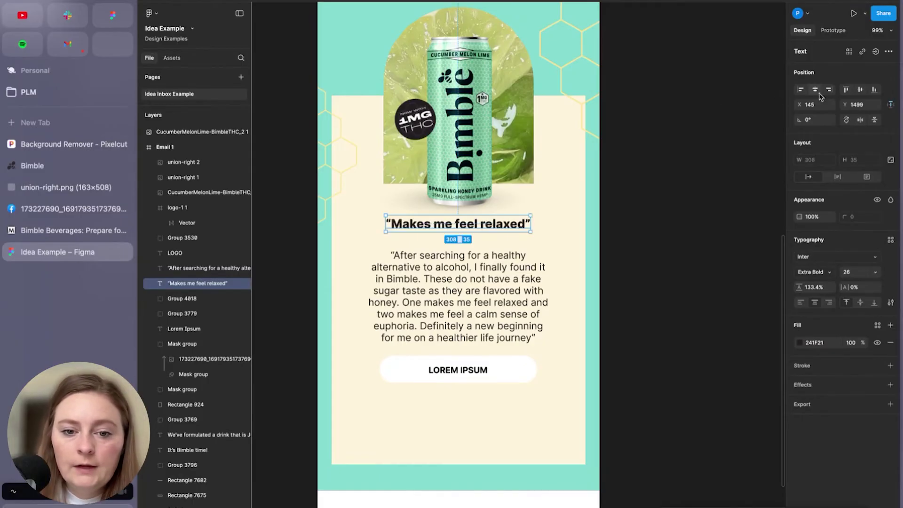
Cut "One makes me feel relaxed and two" from the review so the sentence starts with "Makes", and move the text box up to Y 1566
double_click(397, 314)
drag(397, 315, 402, 303)
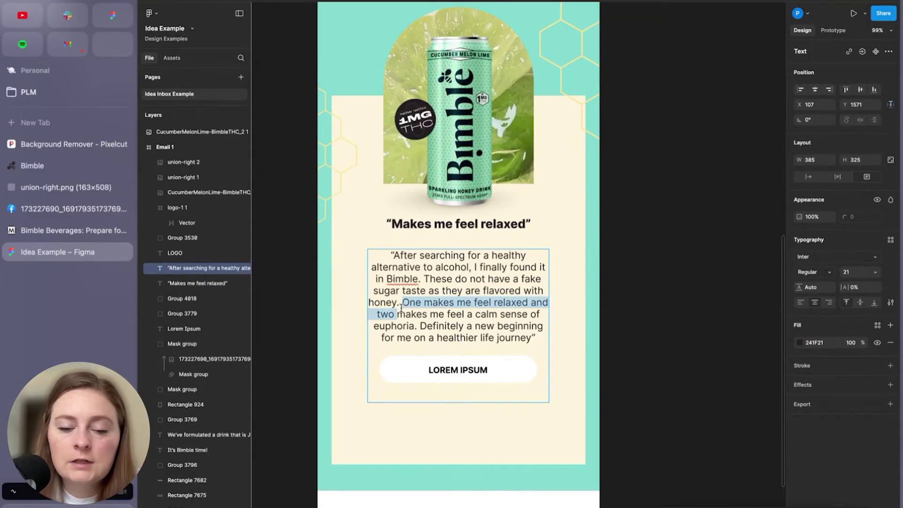
key(BackSpace)
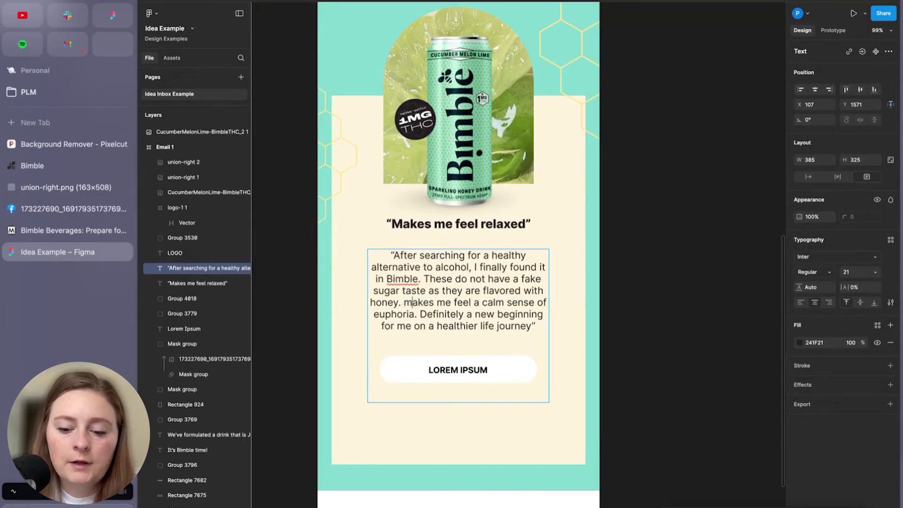
text(M)
drag(485, 322, 486, 319)
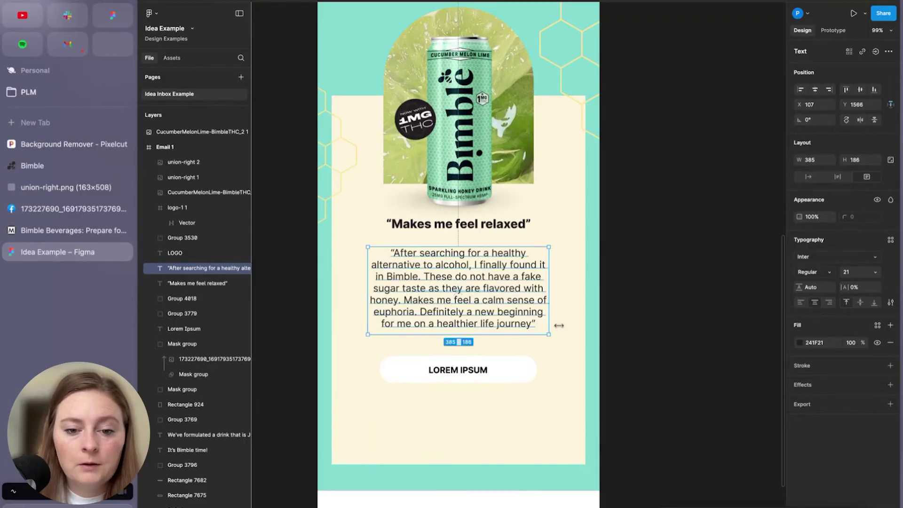
click(661, 406)
Move the button down to Y 1819 and add a dashed attribution line with the reviewer's name from the website beneath the review
click(480, 374)
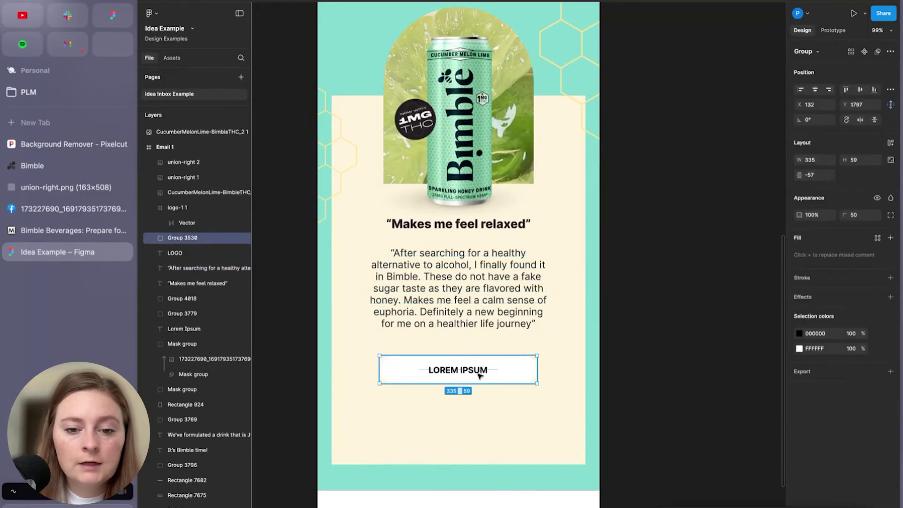
drag(480, 373, 479, 383)
click(536, 323)
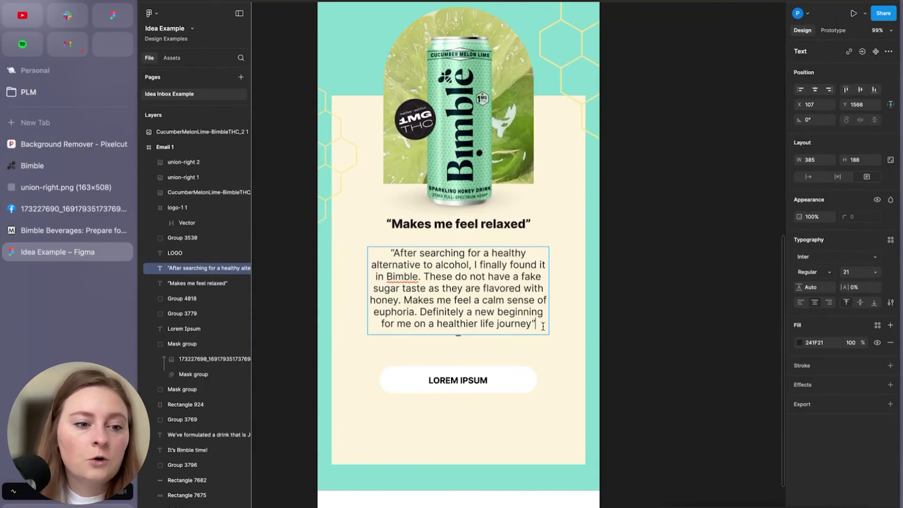
click(52, 167)
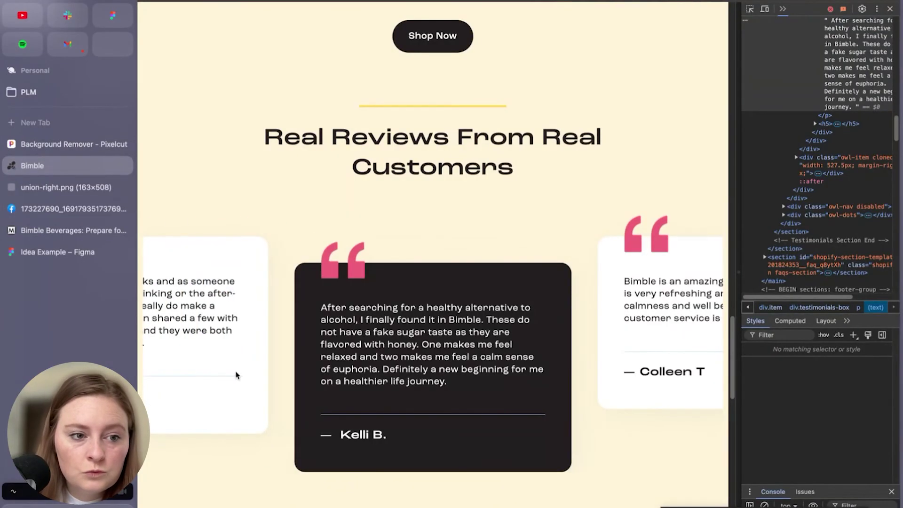
click(57, 253)
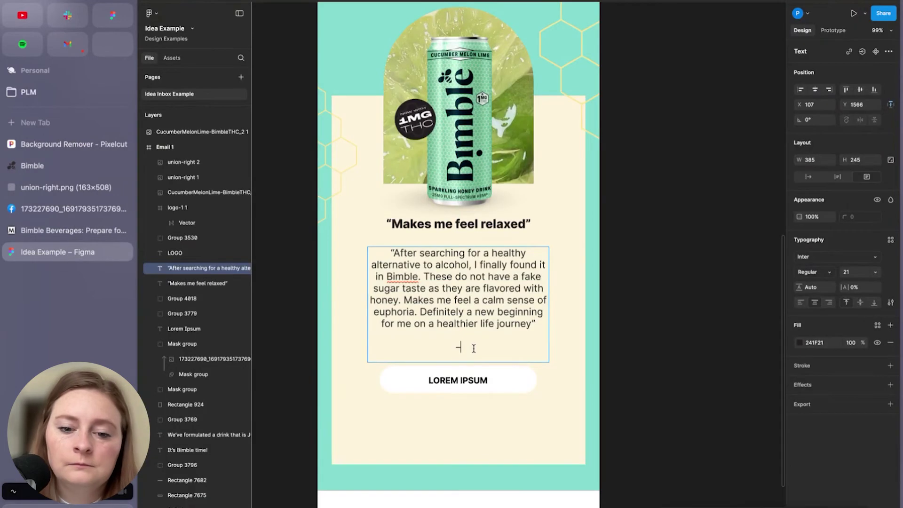
text(B.)
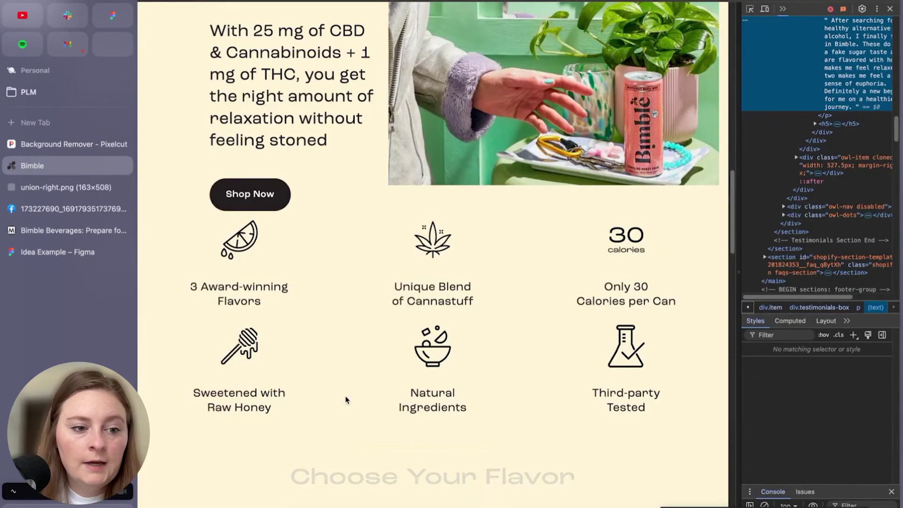
Check the website's flavor section for wording, then relabel the testimonial button in Figma as "Choose Your Flavor"
scroll(346, 397, up, 4)
click(56, 252)
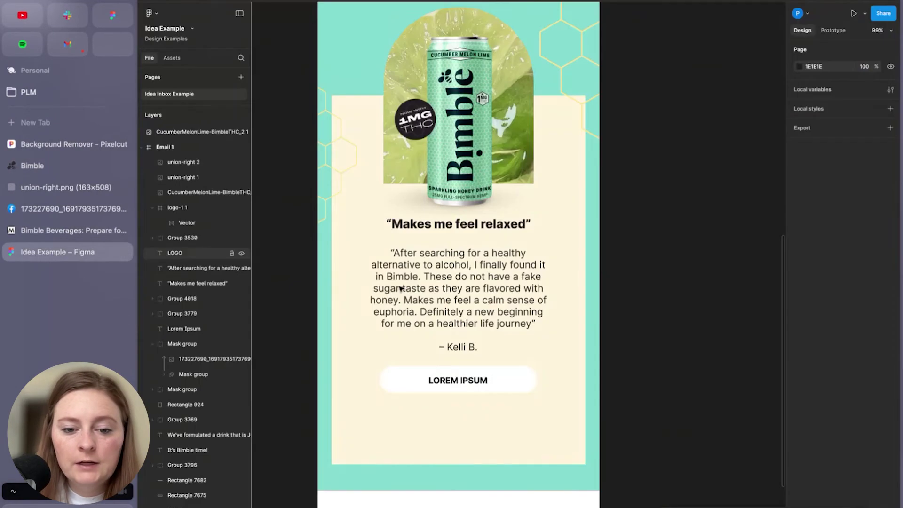
double_click(452, 386)
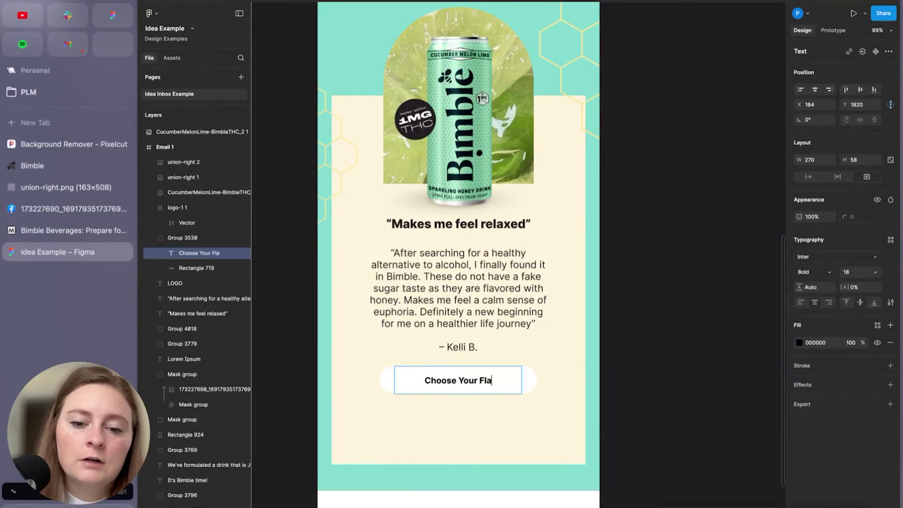
click(685, 417)
Fill the "Choose Your Flavor" button with the mint green sampled from the email background, 84DACF
click(461, 381)
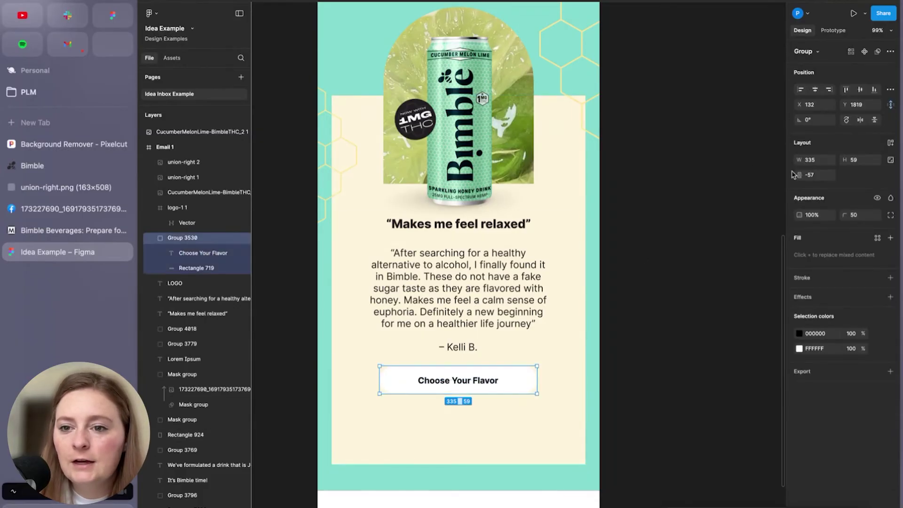
click(799, 349)
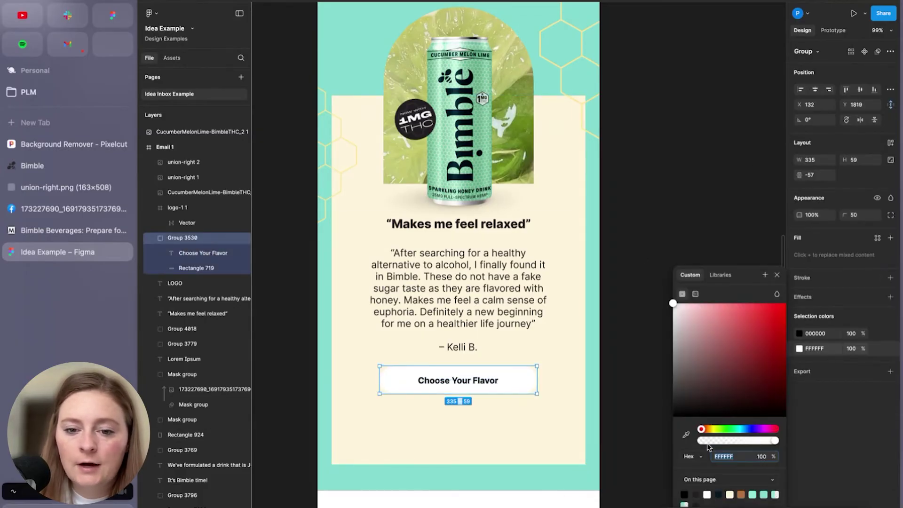
click(685, 436)
click(593, 329)
click(469, 382)
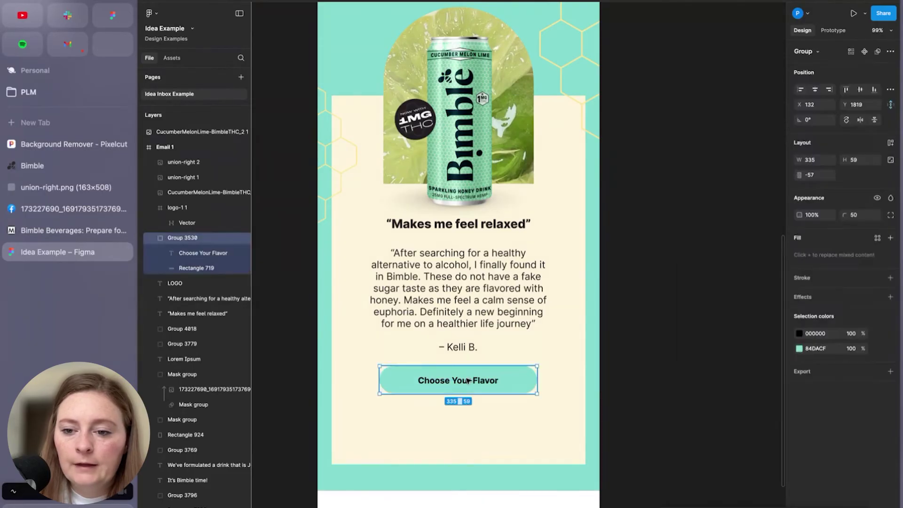
Try a white fill on the button's "Choose Your Flavor" label
double_click(482, 379)
click(800, 342)
drag(673, 417, 636, 295)
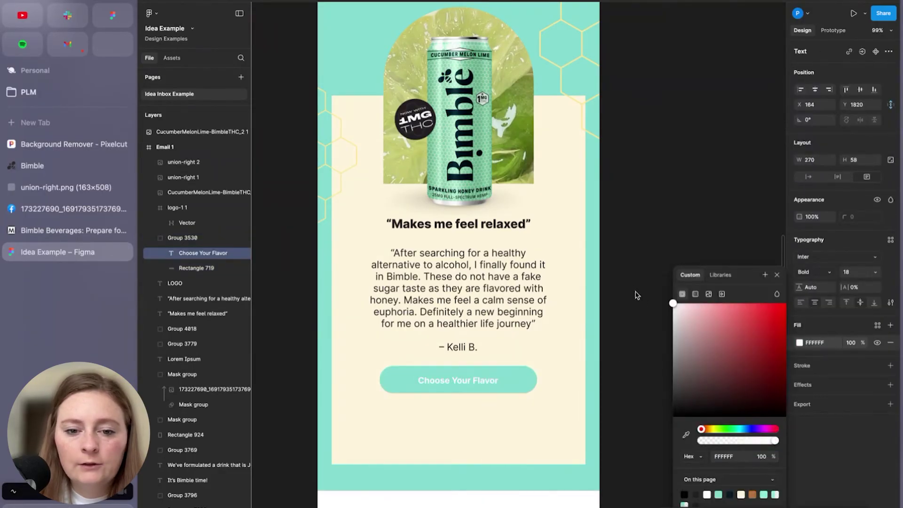
key(Escape)
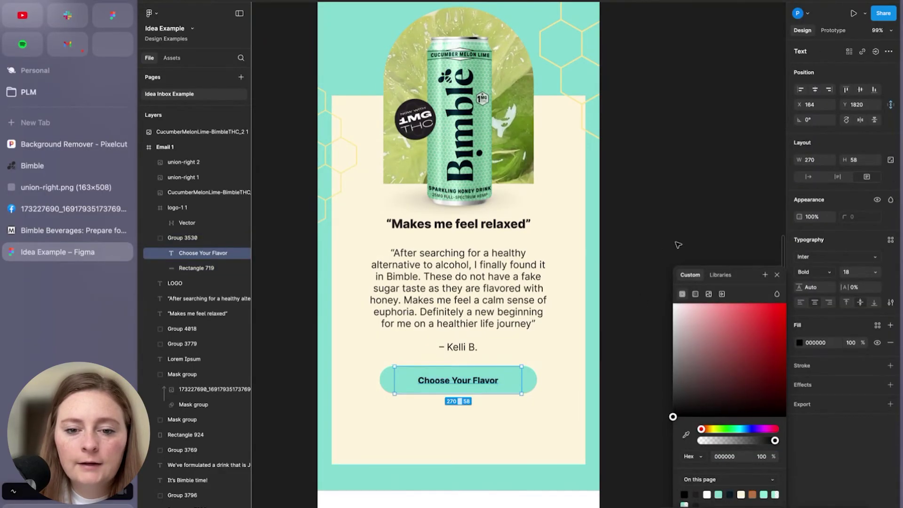
Shorten the cream card below the button and move the footer up to close the gap
scroll(678, 245, down, 3)
click(352, 387)
key(shift+Up)
key(shift+Up)
key(shift+Up)
key(shift+Up)
key(shift+Up)
click(687, 359)
Shorten the Email 1 frame to a height of 2343 so it ends at the footer's lower edge
scroll(704, 359, down, 5)
scroll(701, 353, up, 5)
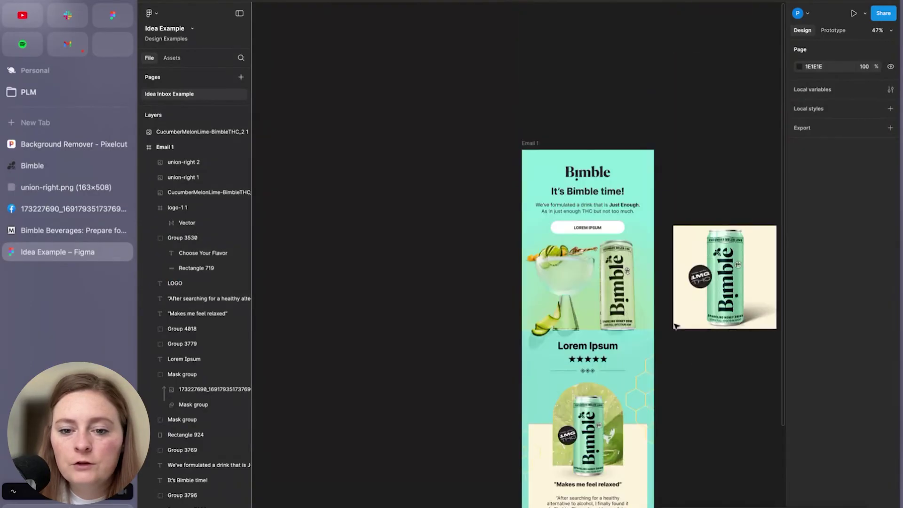
click(529, 143)
scroll(643, 338, down, 5)
drag(700, 290, 652, 410)
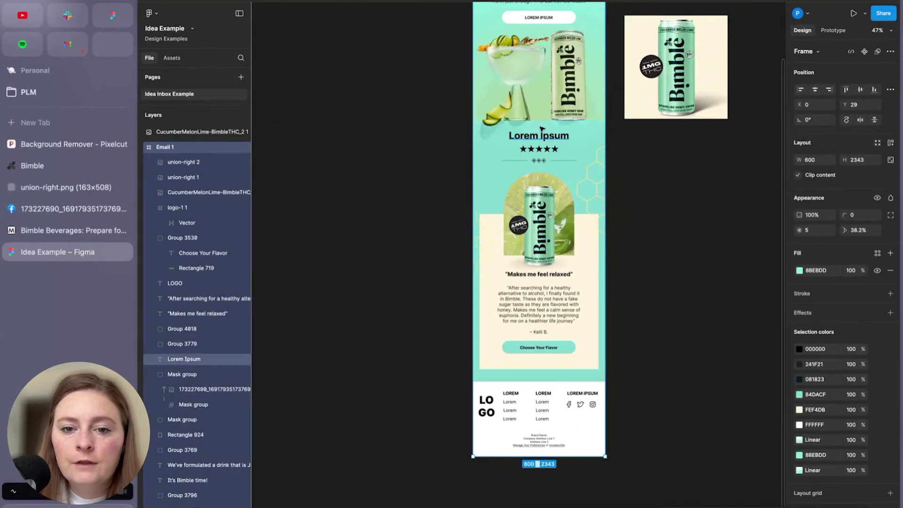
Replace the "Lorem Ipsum" heading above the star rating with "Word On The Street"
scroll(542, 126, up, 5)
double_click(567, 153)
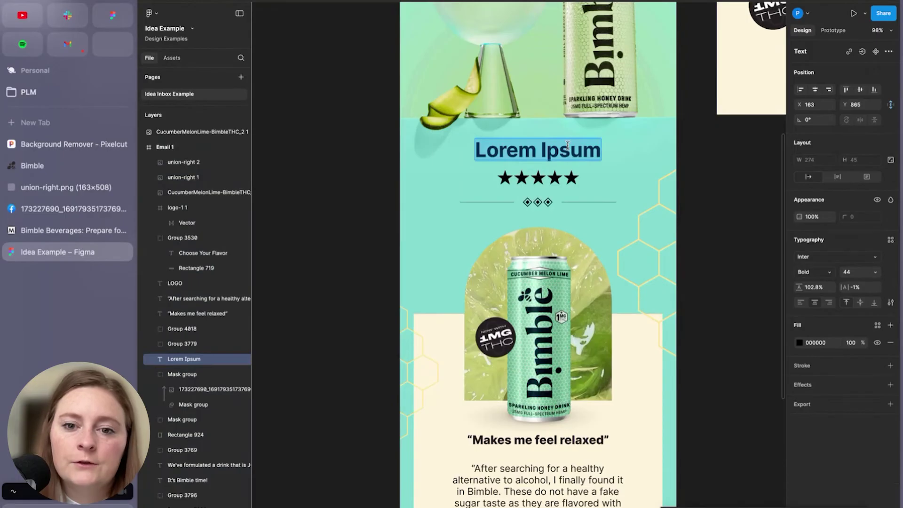
text(Wro)
text(d)
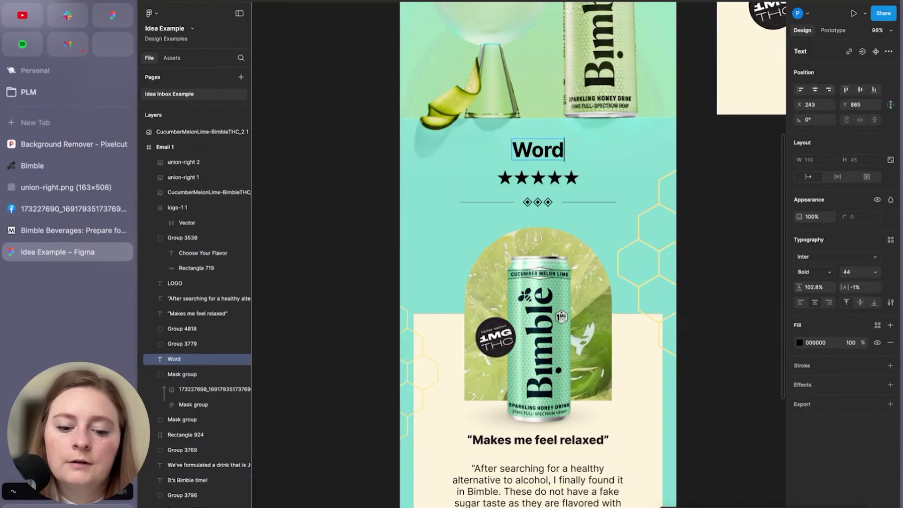
text( On The Street)
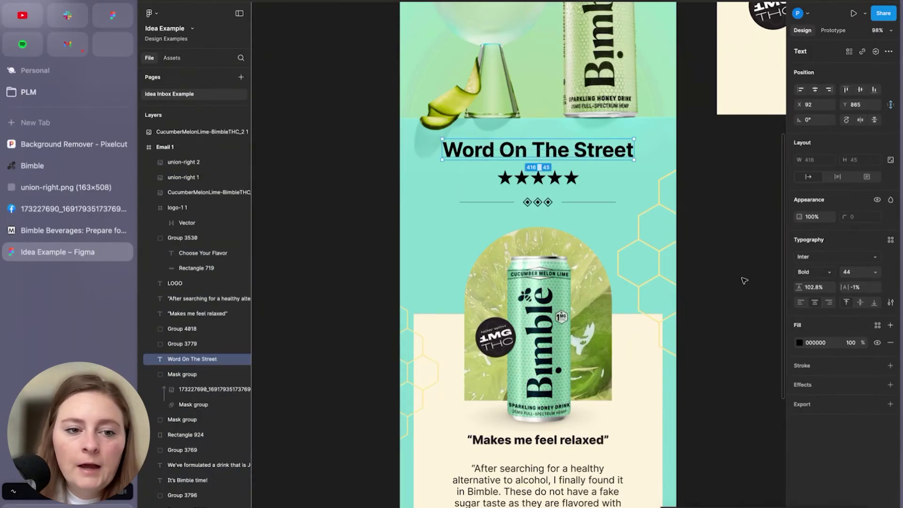
Move the two honeycomb pattern layers, union-right 1 and union-right 2, down the layer order behind the cream card
click(661, 262)
drag(190, 179, 184, 469)
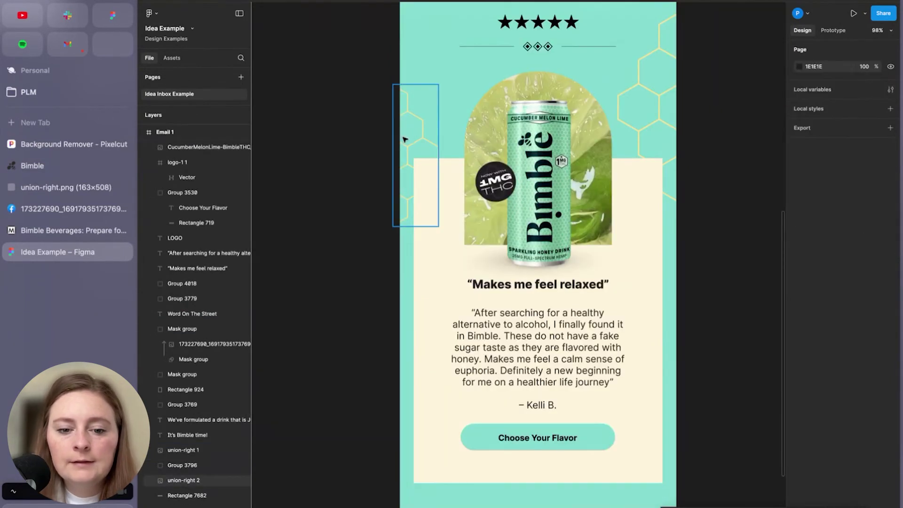
Duplicate the honeycomb pattern on the email's left edge and place the copy directly below the original
click(406, 140)
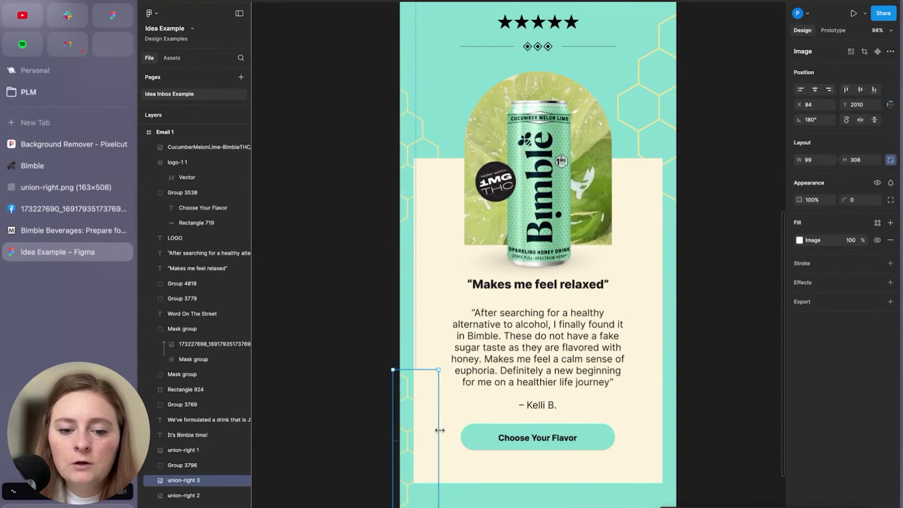
drag(479, 436, 461, 437)
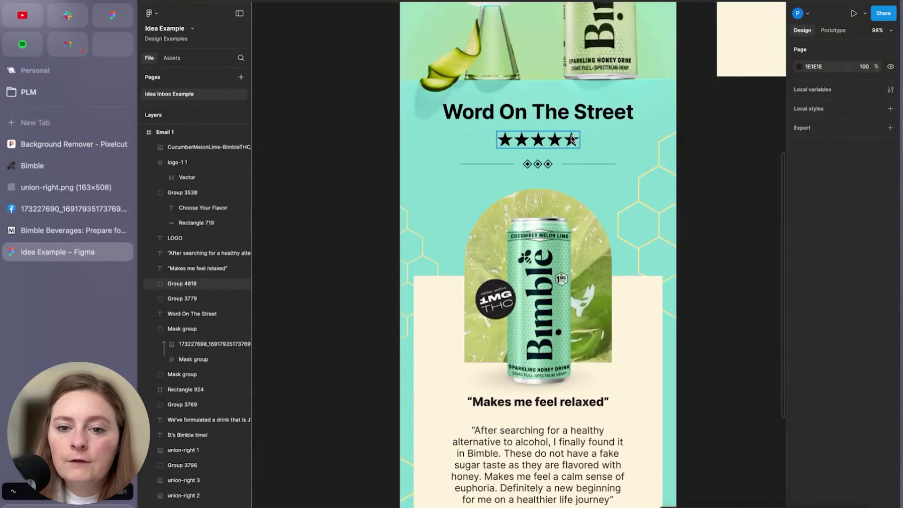
Recolour the "Word On The Street" heading and the star rating to the dark 241F21 sampled from the hero section
click(574, 139)
shift+click(577, 114)
shift+click(583, 166)
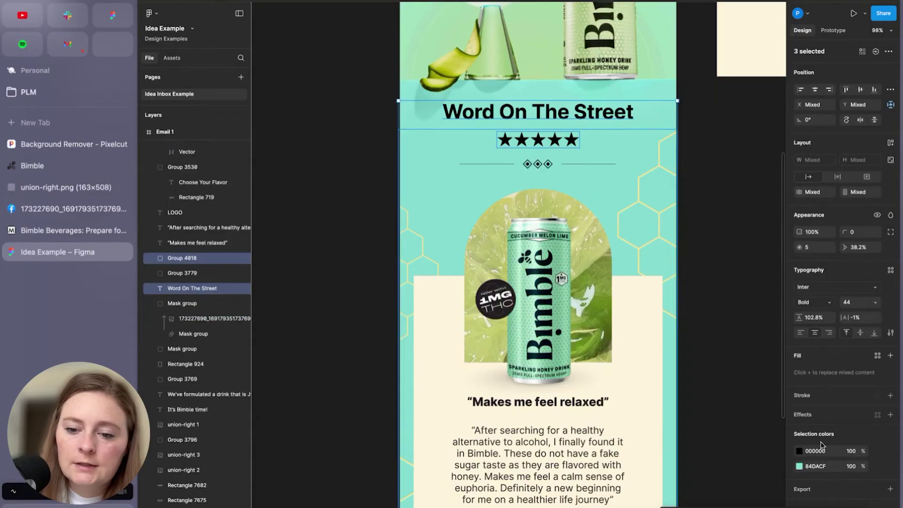
click(799, 451)
click(686, 436)
scroll(692, 297, up, 8)
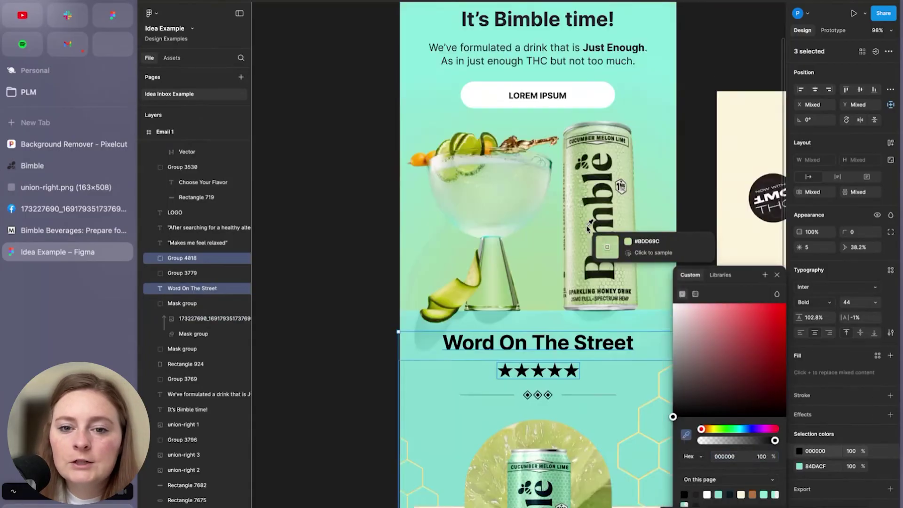
click(552, 134)
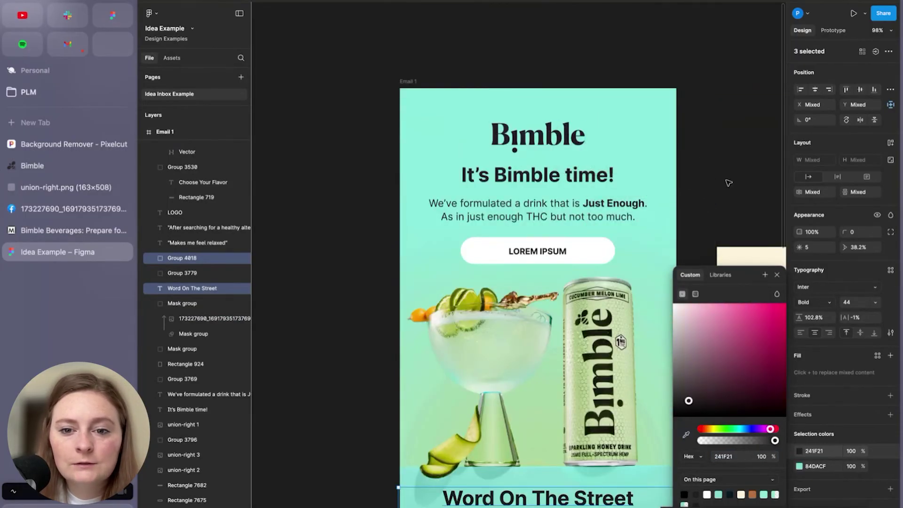
click(709, 235)
Replace the "It's Bimble time!" heading with "Who Said You Can’t Have Fun Without Alcohol?" copied from the Bimble website
scroll(709, 236, up, 1)
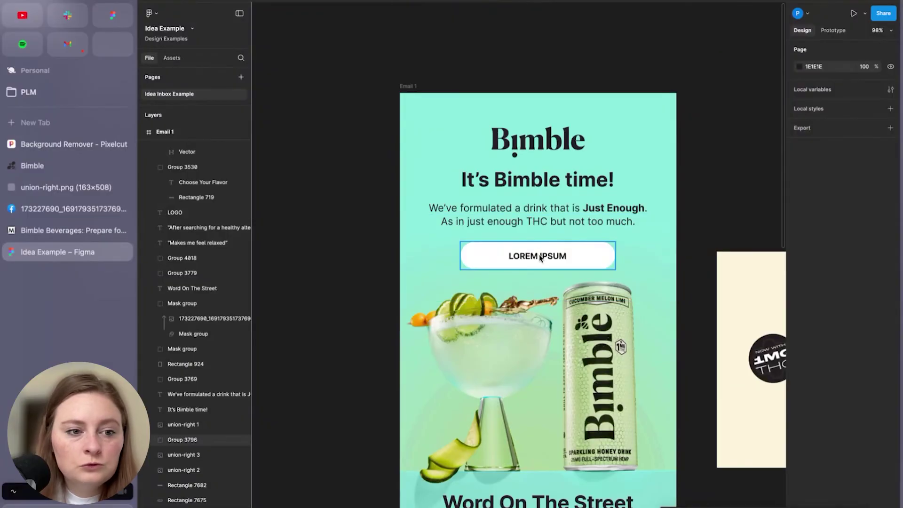
click(32, 165)
scroll(292, 232, up, 3)
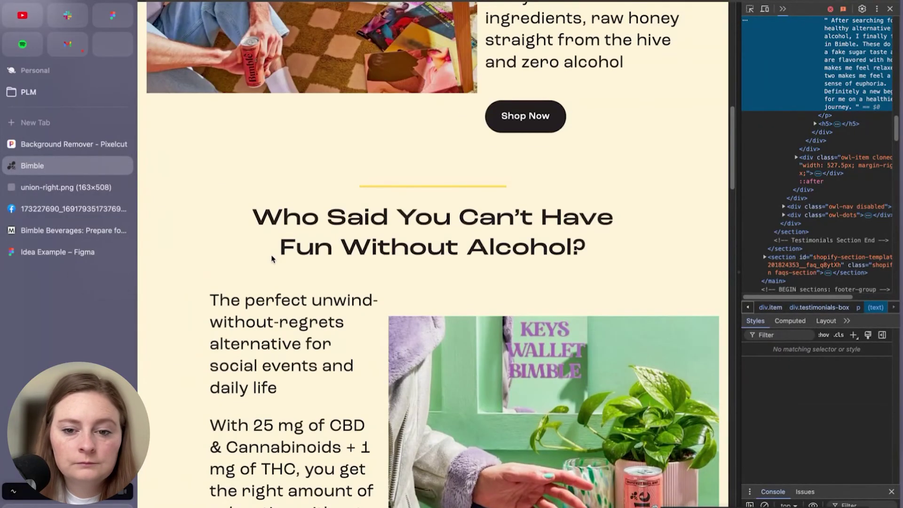
drag(584, 247, 303, 213)
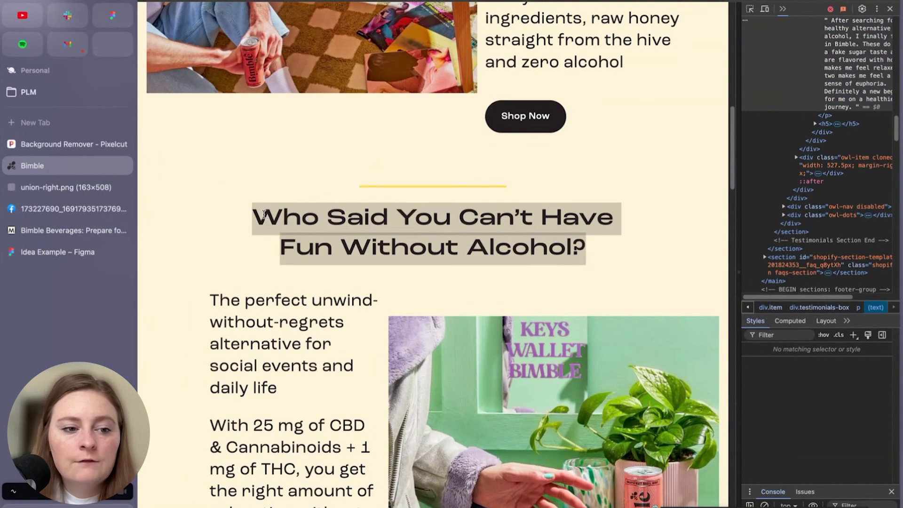
click(57, 251)
text(Who Said You Can’t Have Fun Without Alcohol?)
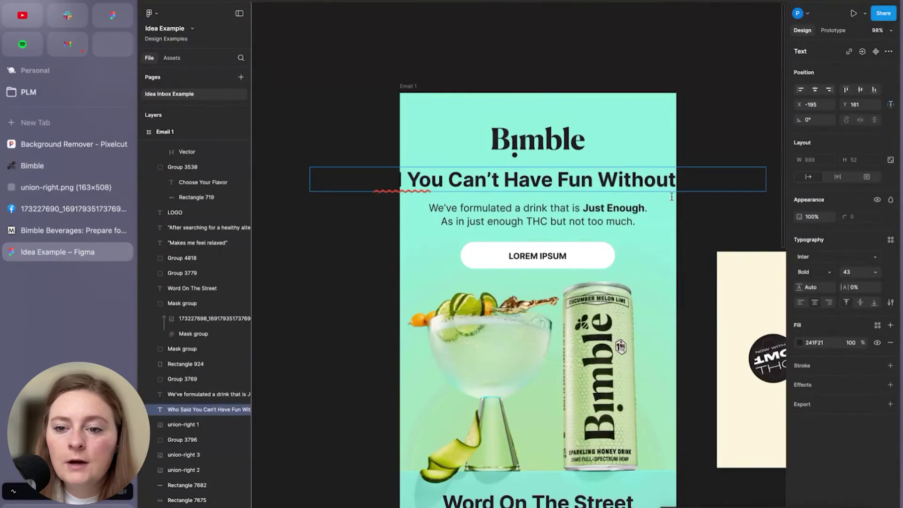
Wrap the new heading onto two lines within the email's width and extend the Email 1 frame upward above the logo
drag(765, 184, 600, 162)
shift+click(571, 140)
click(409, 87)
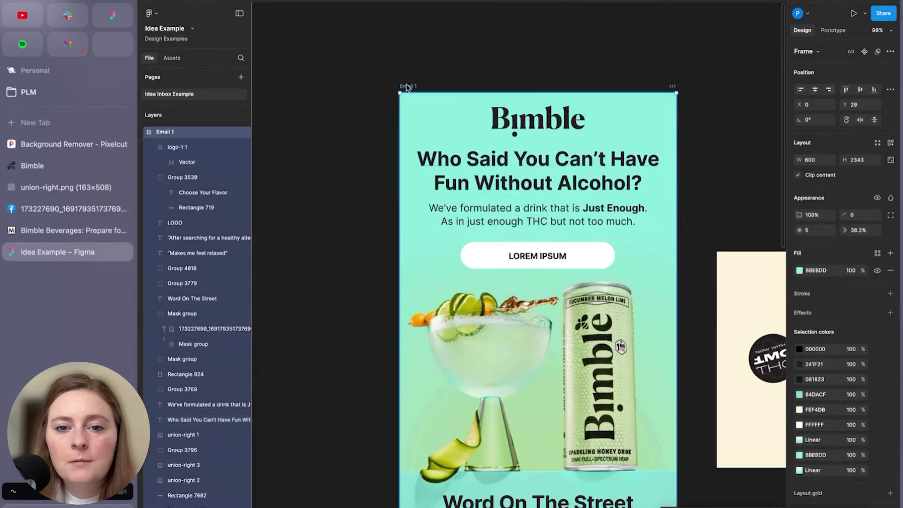
drag(410, 93, 410, 79)
drag(410, 78, 410, 61)
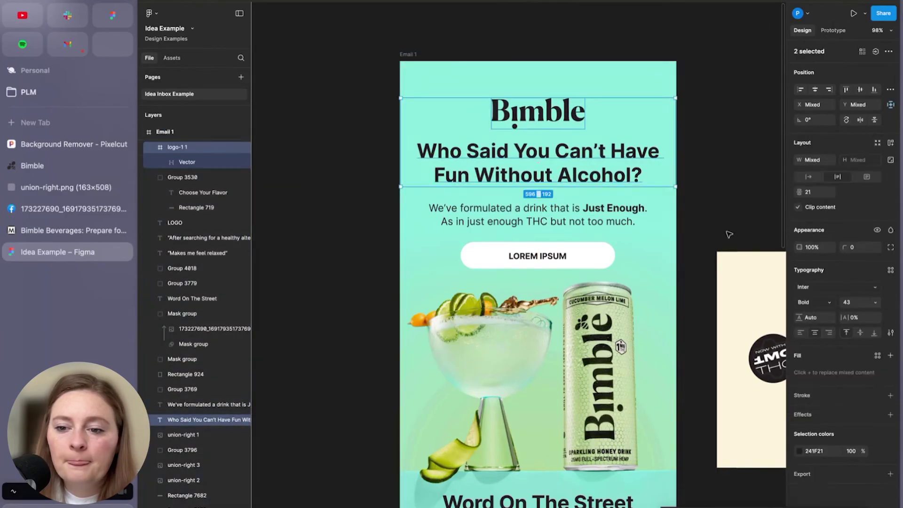
click(730, 234)
Set the heading's font size to 35 and narrow its text box so the first line breaks after "Have", tightening the frame's top spacing
click(639, 173)
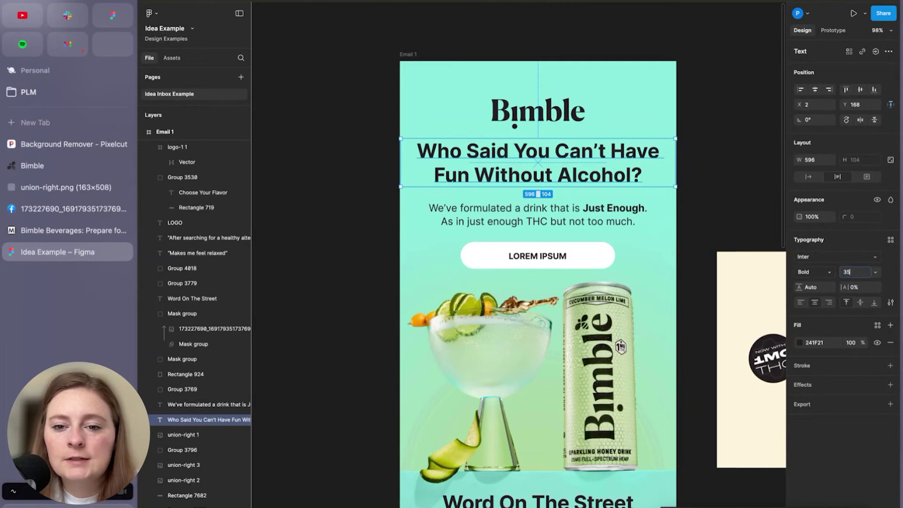
key(Return)
click(710, 209)
click(648, 154)
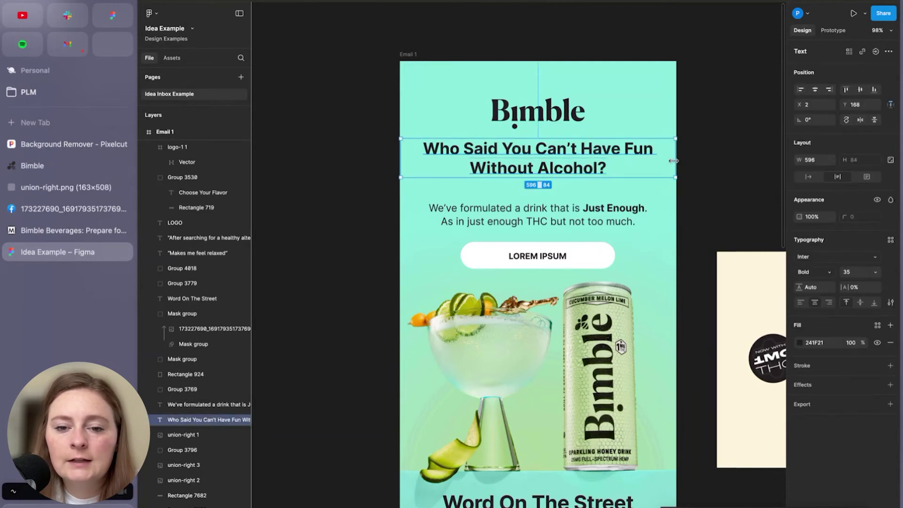
drag(673, 160, 607, 175)
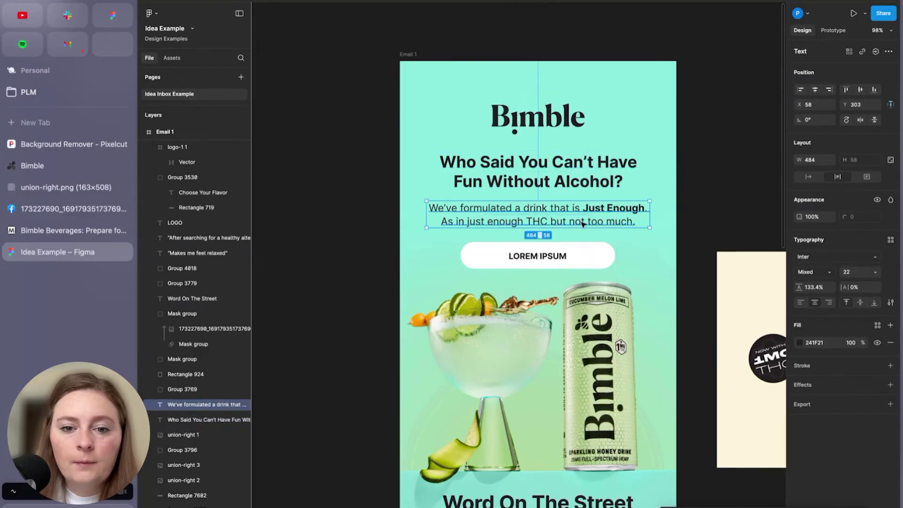
click(420, 73)
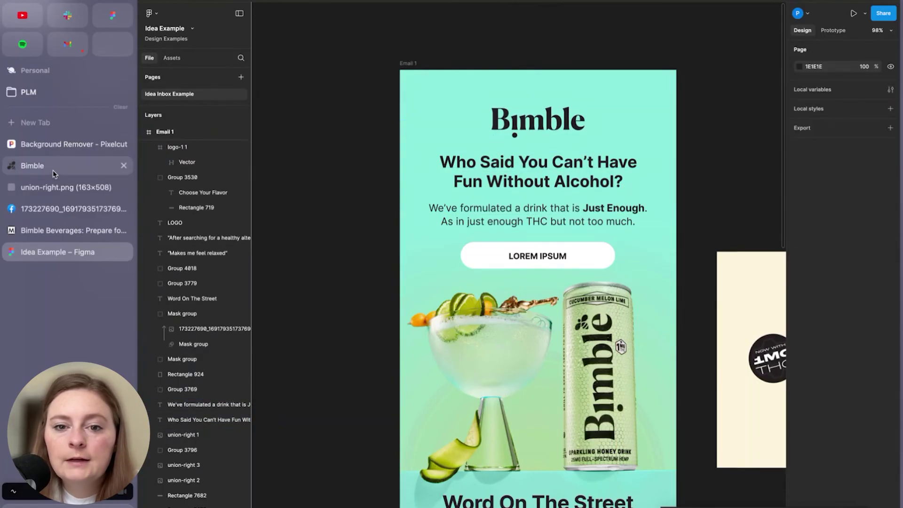
Replace the hero button's "LOREM IPSUM" label with "Unwind without worries" copied from the Bimble website's hero text
click(54, 167)
scroll(366, 294, up, 14)
drag(282, 254, 142, 253)
key(super+c)
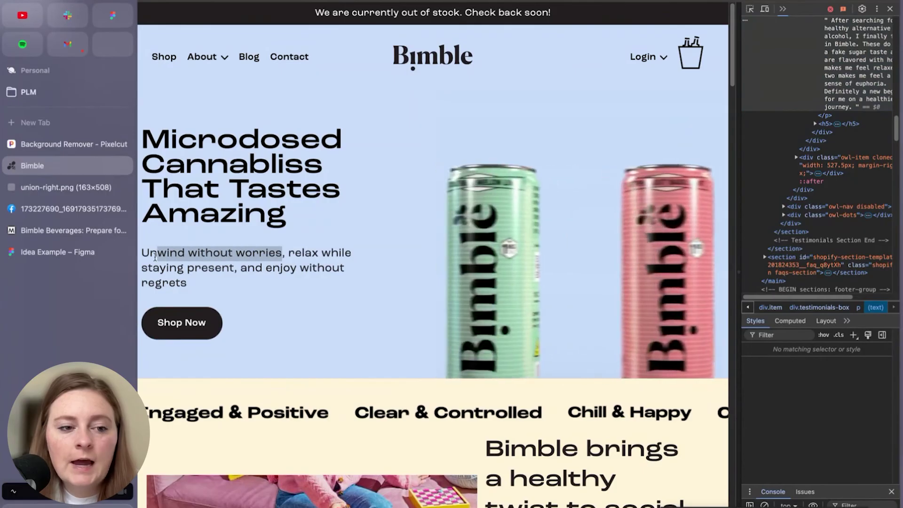
click(56, 252)
double_click(537, 256)
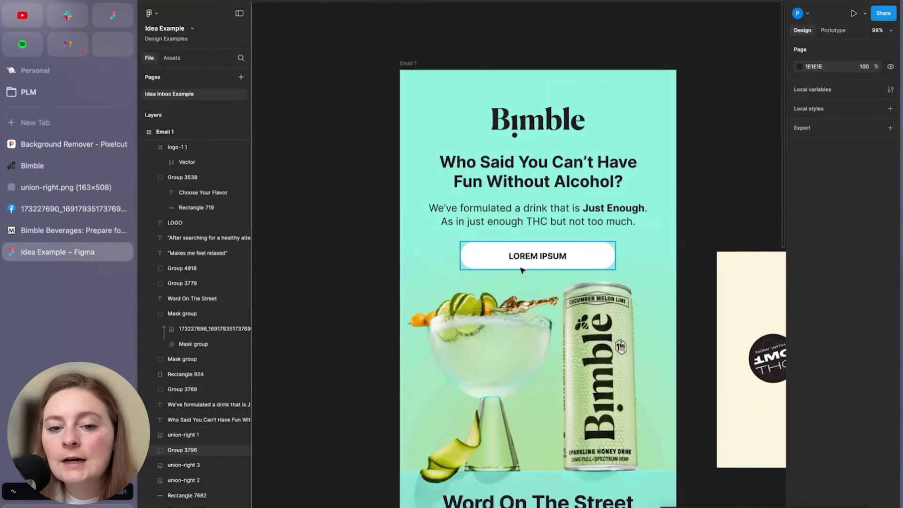
double_click(537, 256)
key(super+v)
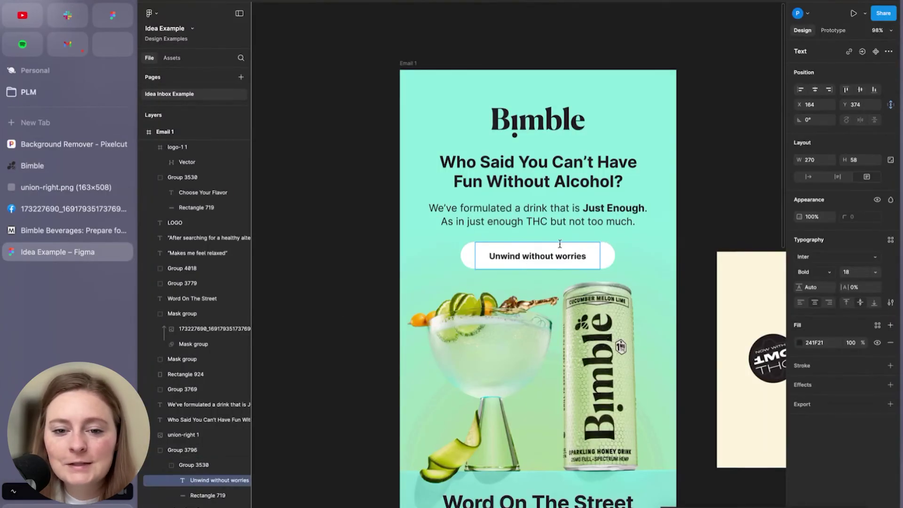
Capitalize the hero button's label to read "Unwind Without Worries"
text(W)
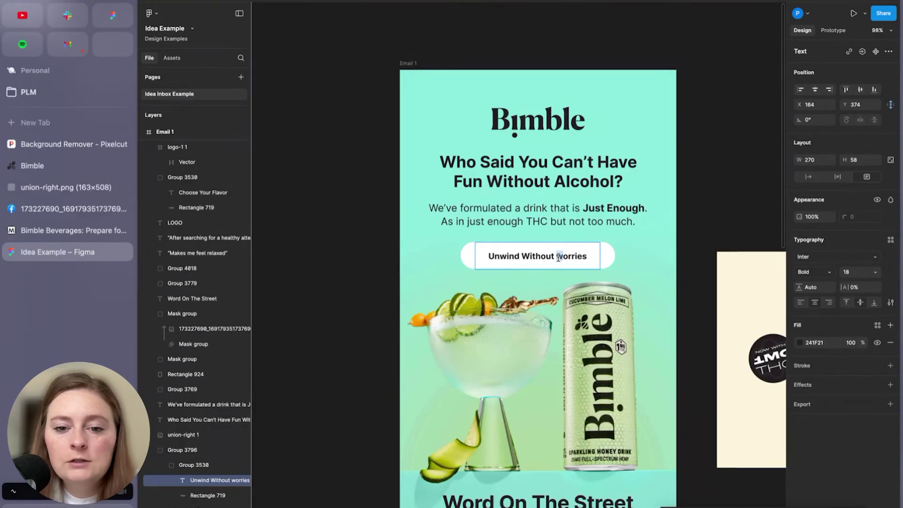
text(W)
click(720, 216)
click(719, 216)
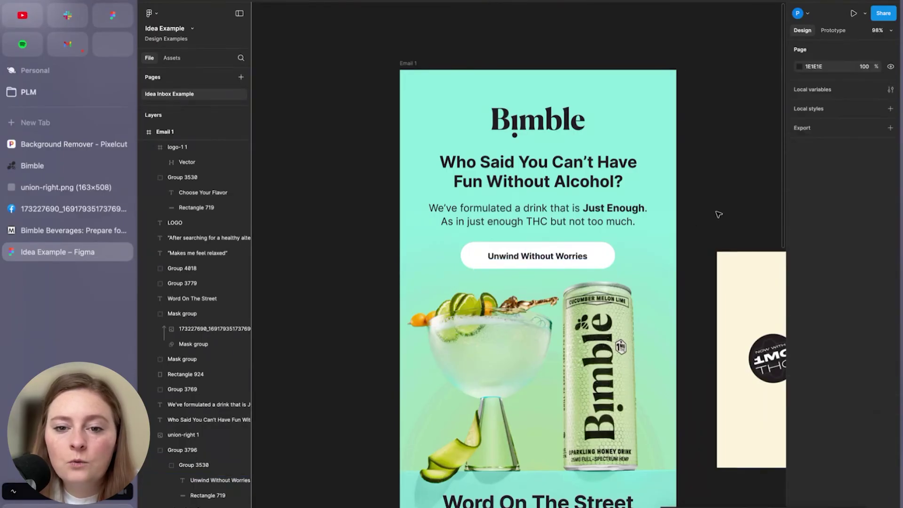
Move the logo, heading, paragraph and button up together to leave more space above the drink image
click(586, 256)
shift+click(578, 217)
shift+click(573, 180)
shift+click(567, 122)
drag(602, 205, 602, 194)
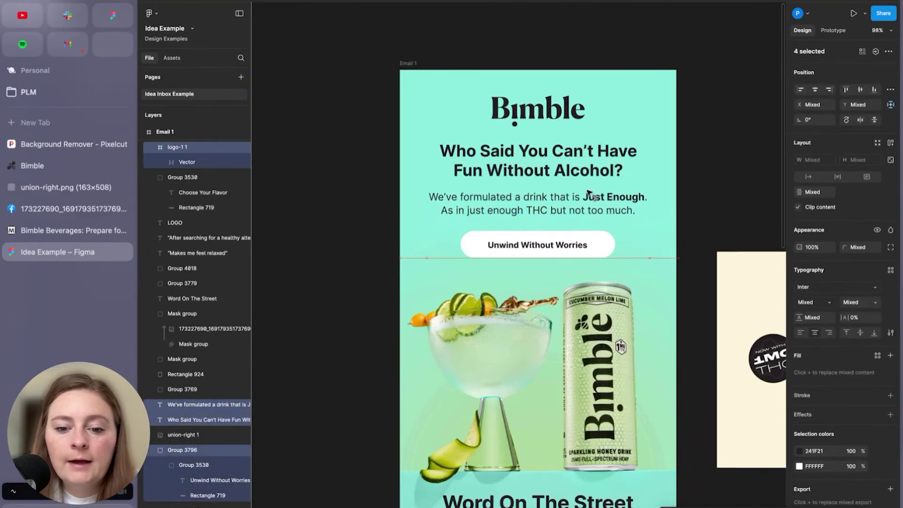
click(715, 208)
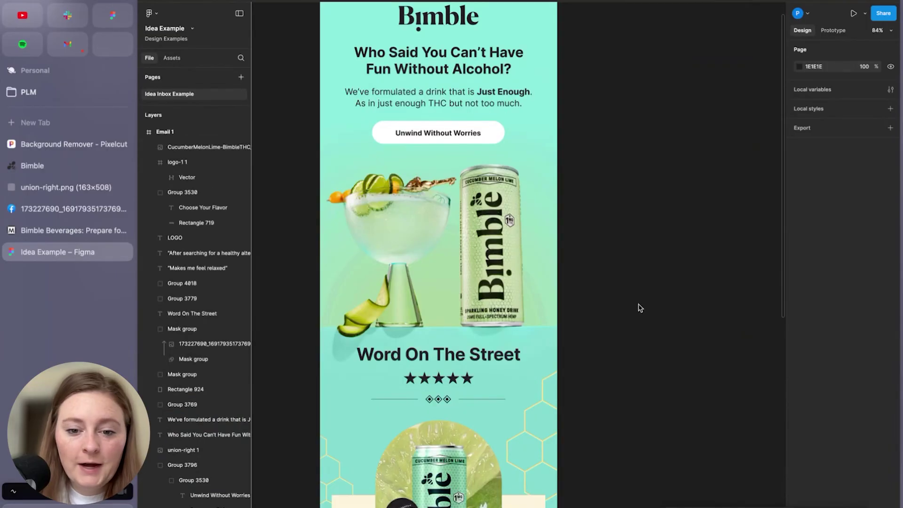
Review the redesigned email's upper section and examine Bimble's original October 15, 2024 Octsober email on Milled for comparison
ctrl+scroll(640, 308, down, 3)
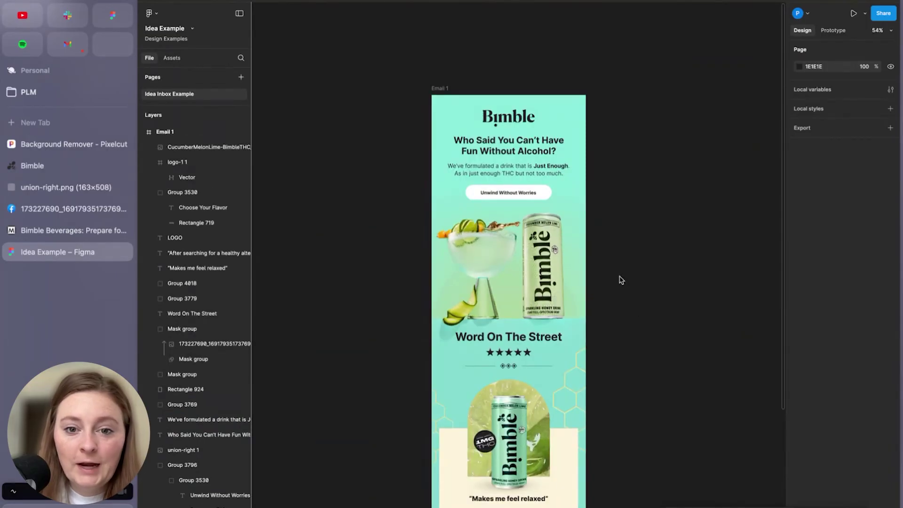
ctrl+scroll(570, 323, up, 5)
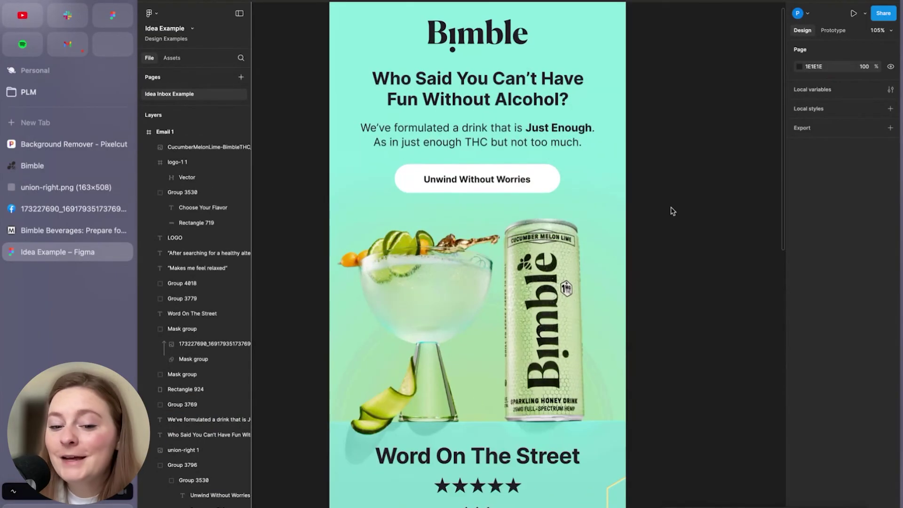
scroll(659, 237, up, 3)
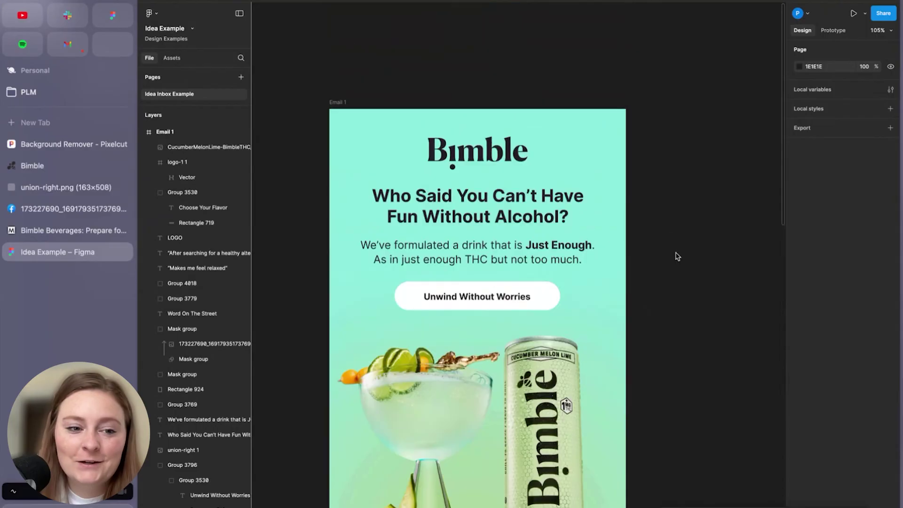
click(49, 231)
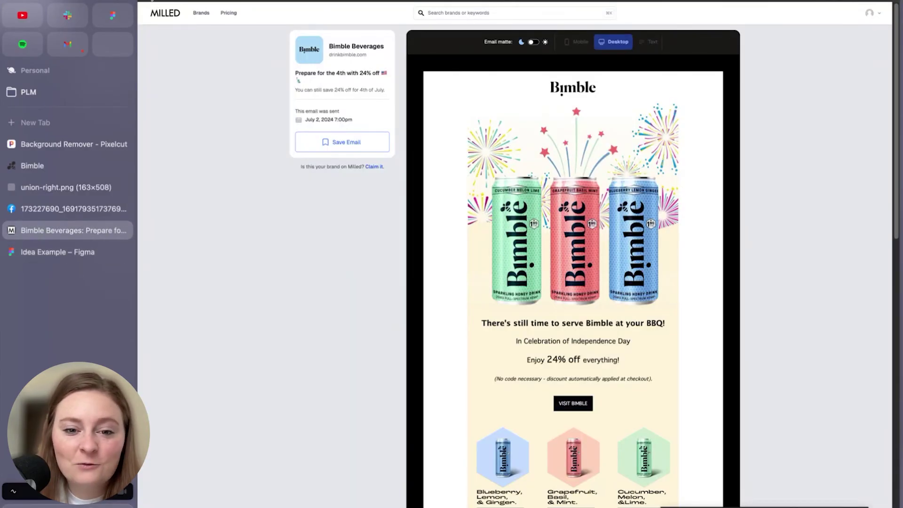
click(151, 0)
click(419, 216)
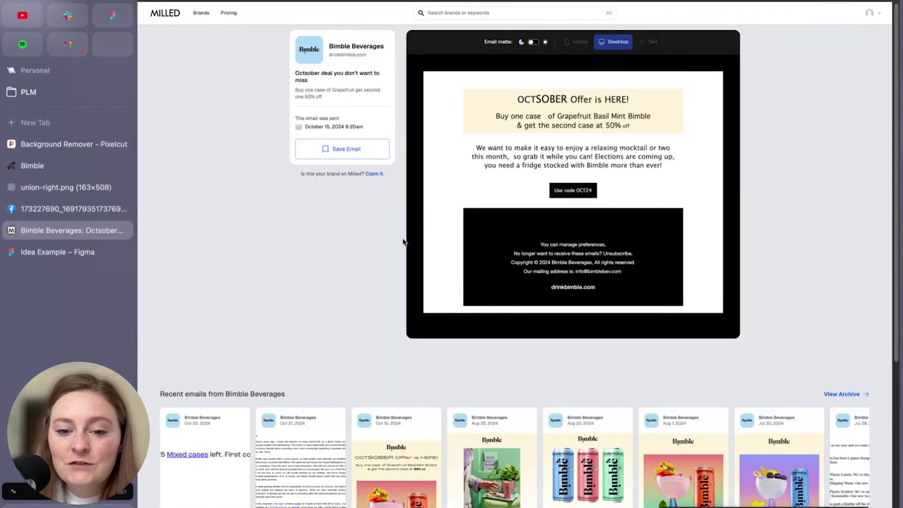
scroll(607, 195, down, 2)
scroll(607, 194, down, 5)
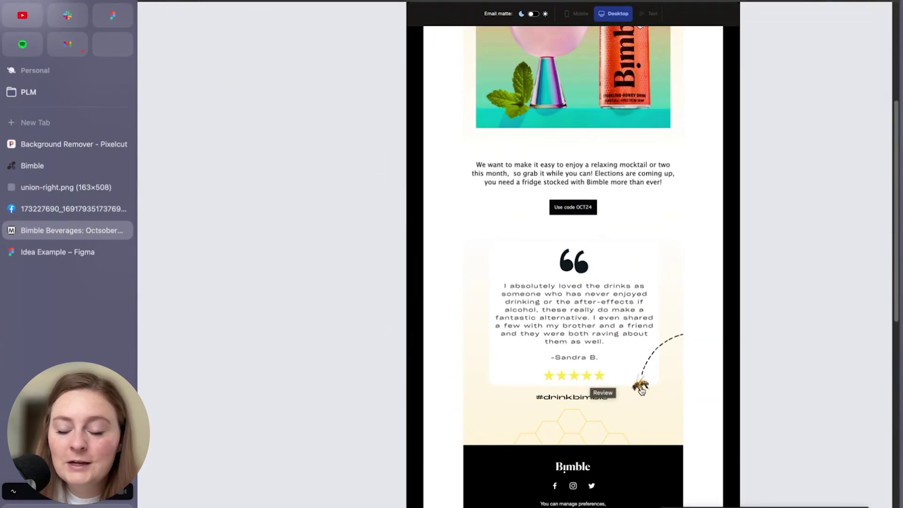
scroll(439, 309, up, 8)
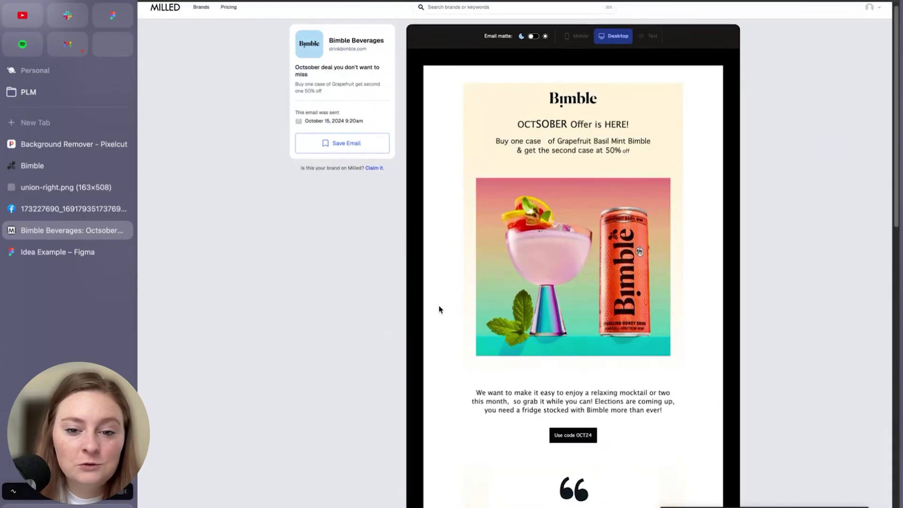
Return to the Figma design and review the email from the hero section down to the customer review card
click(73, 252)
scroll(663, 334, down, 2)
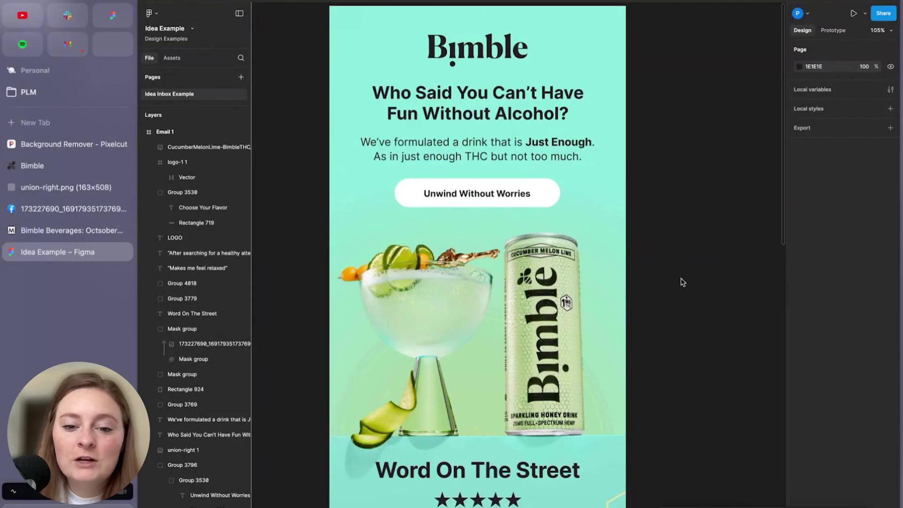
scroll(677, 202, down, 3)
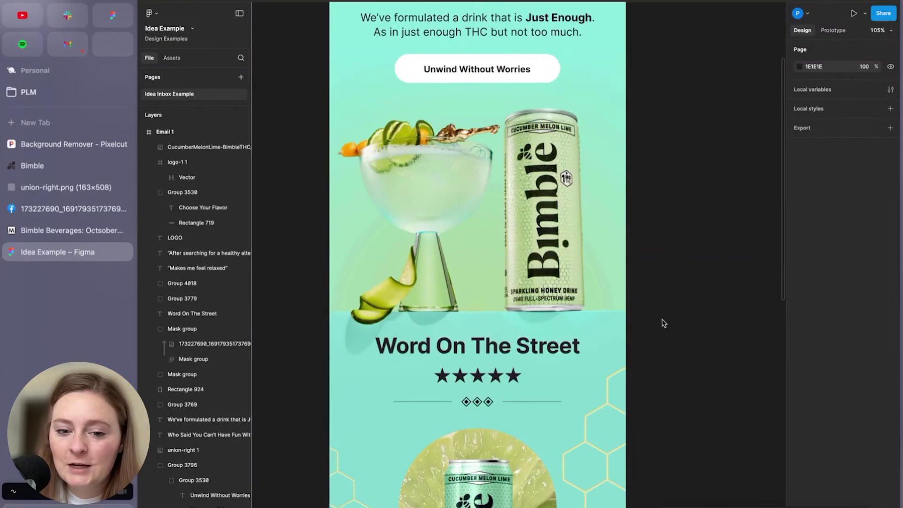
scroll(713, 306, down, 5)
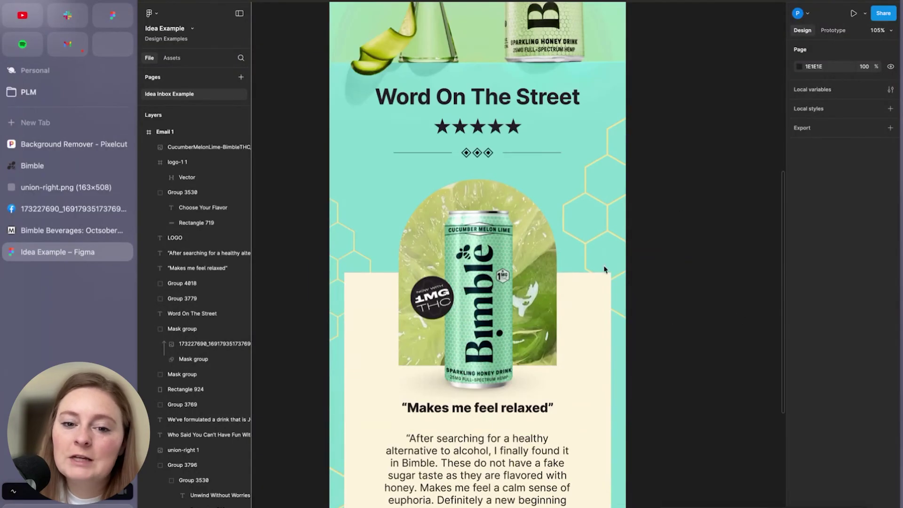
scroll(725, 332, down, 2)
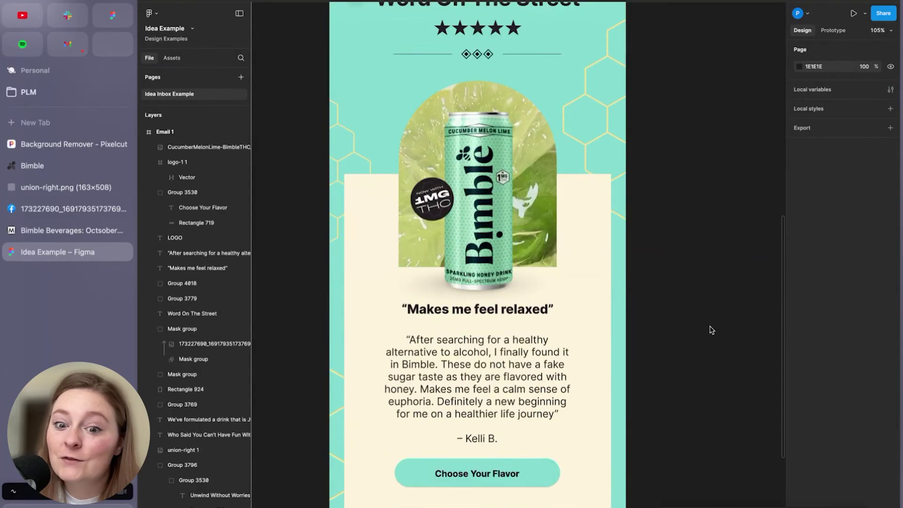